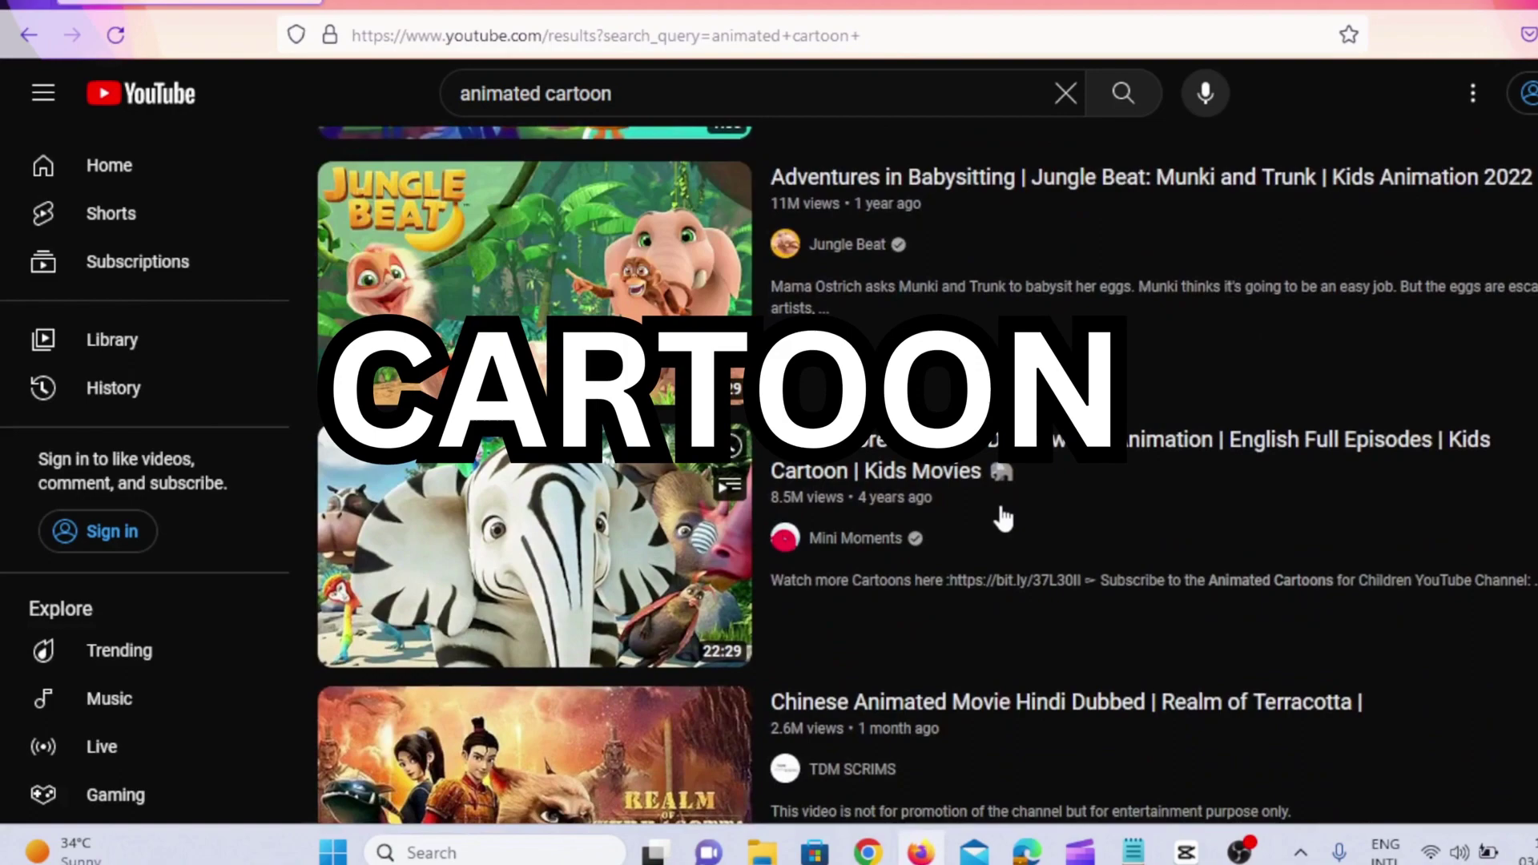
- Scroll down through the ChatGPT blog post
scroll(1003, 519, "down", 3)
scroll(1003, 520, "down", 5)
scroll(1003, 519, "down", 5)
scroll(1003, 516, "down", 2)
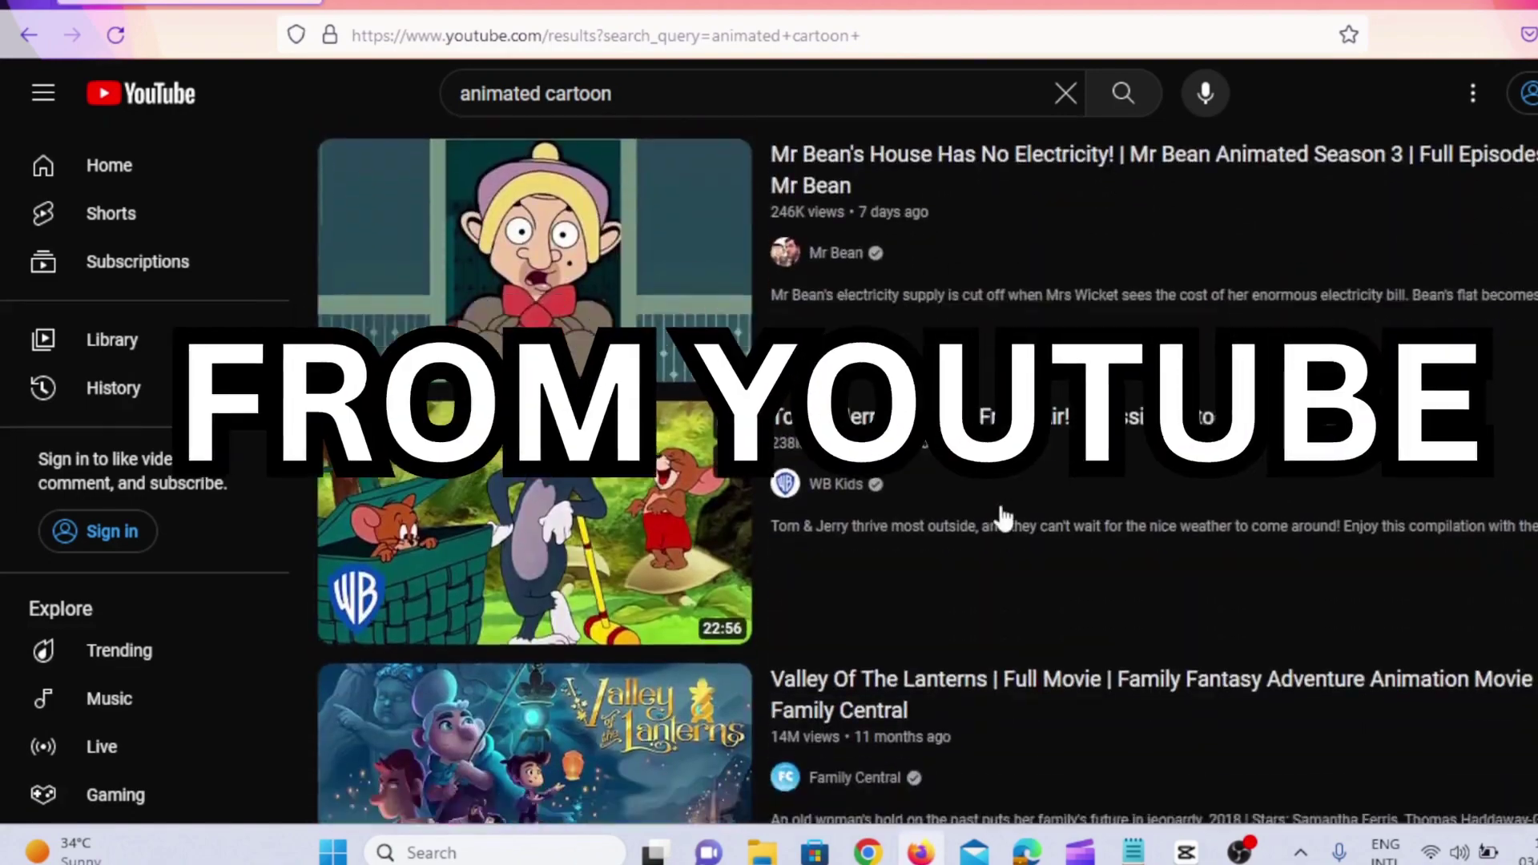
scroll(1003, 519, "down", 5)
scroll(1003, 516, "down", 3)
scroll(1003, 517, "down", 4)
scroll(1003, 515, "down", 3)
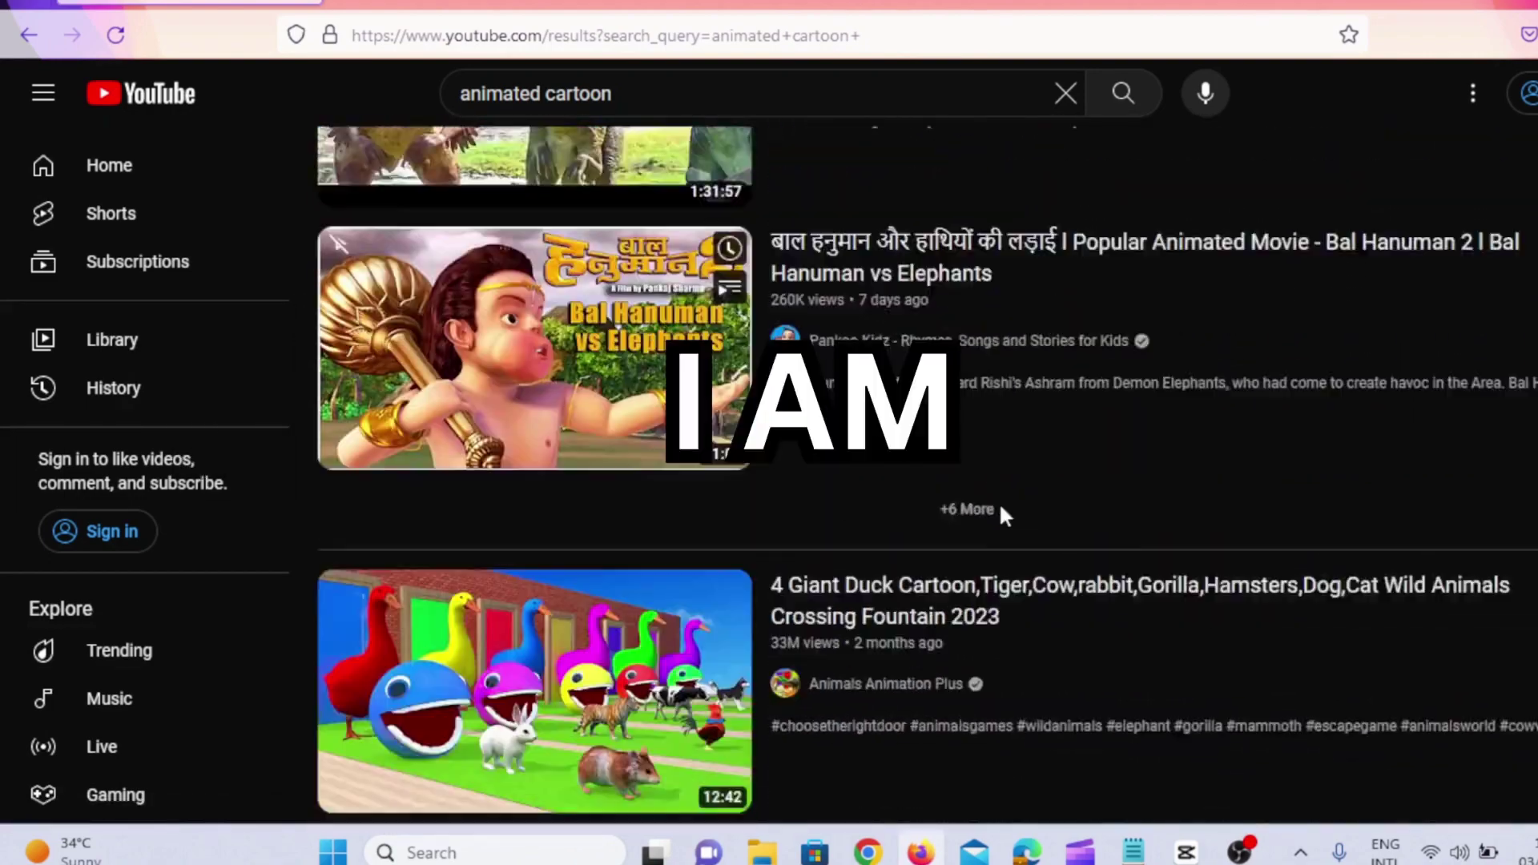
scroll(1003, 515, "down", 5)
scroll(1004, 516, "down", 4)
scroll(1003, 517, "down", 4)
scroll(1003, 517, "down", 4)
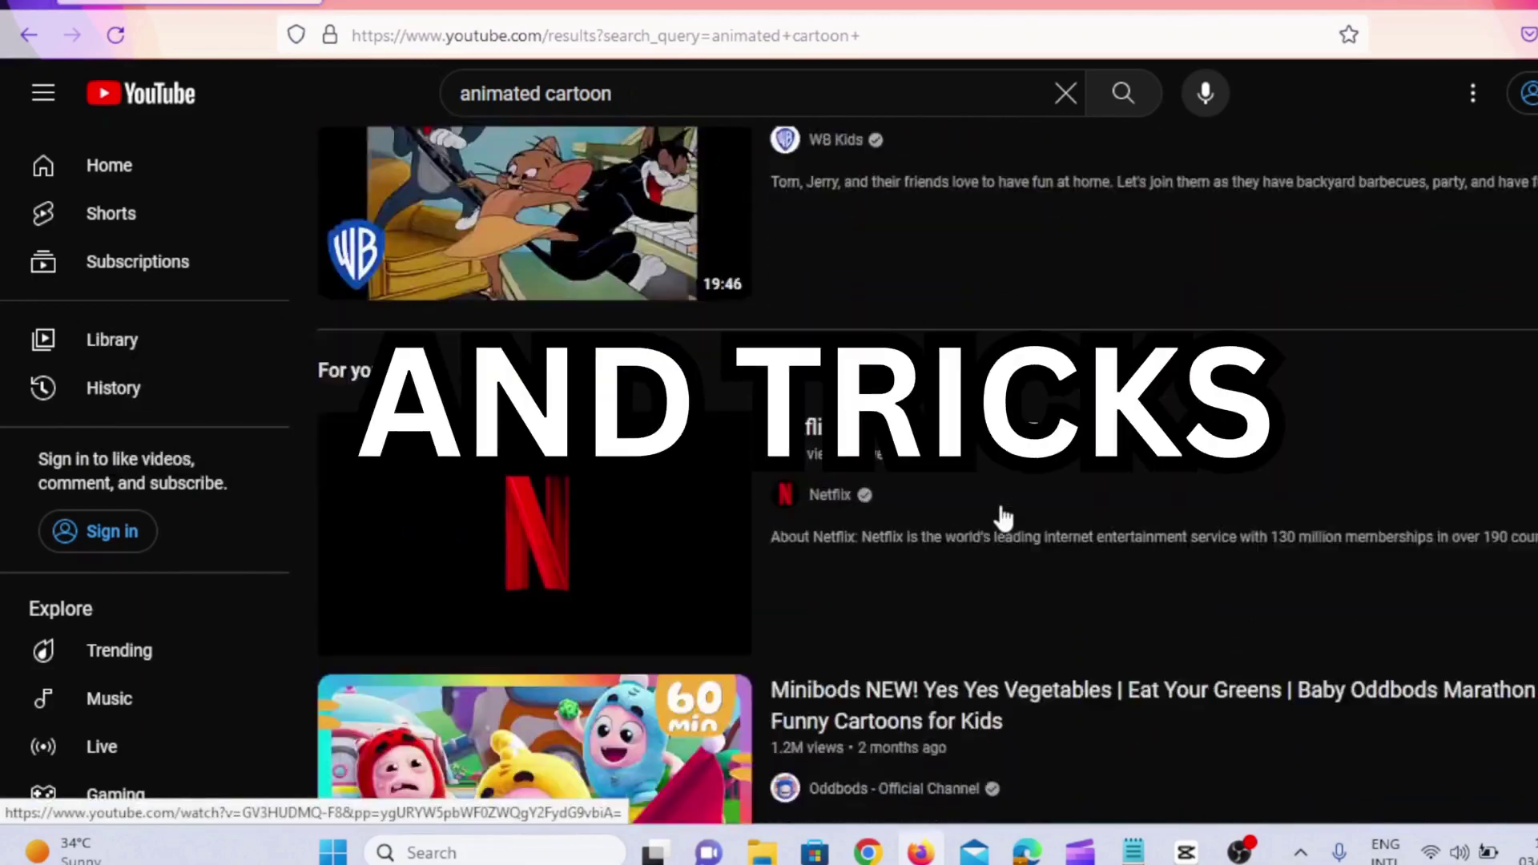
scroll(1003, 519, "down", 3)
scroll(1003, 517, "down", 4)
scroll(1003, 517, "down", 4)
scroll(1002, 513, "down", 3)
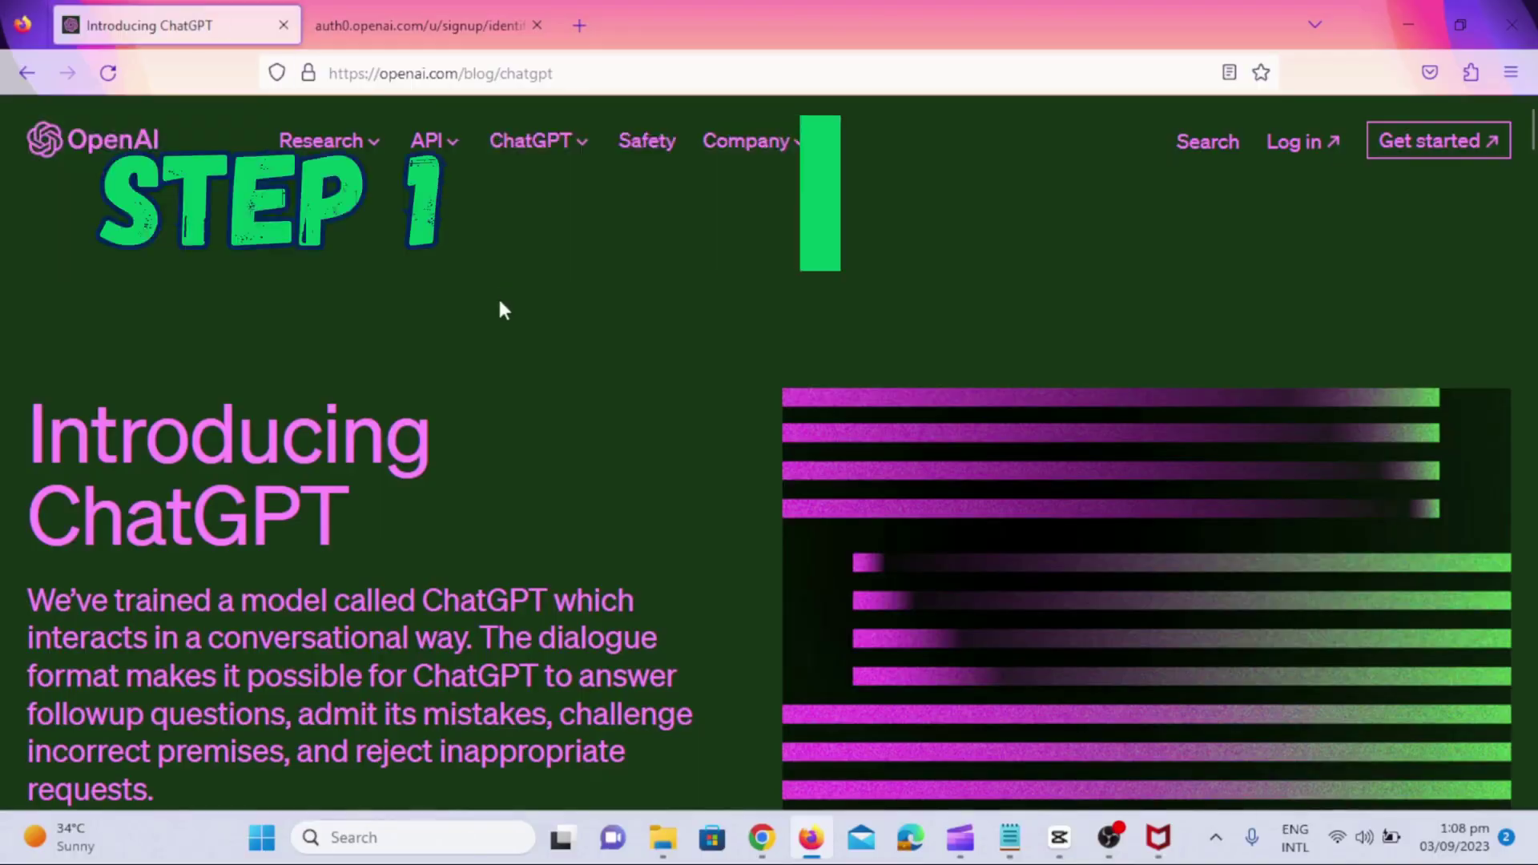
scroll(502, 309, "down", 5)
scroll(502, 309, "down", 15)
scroll(502, 309, "down", 10)
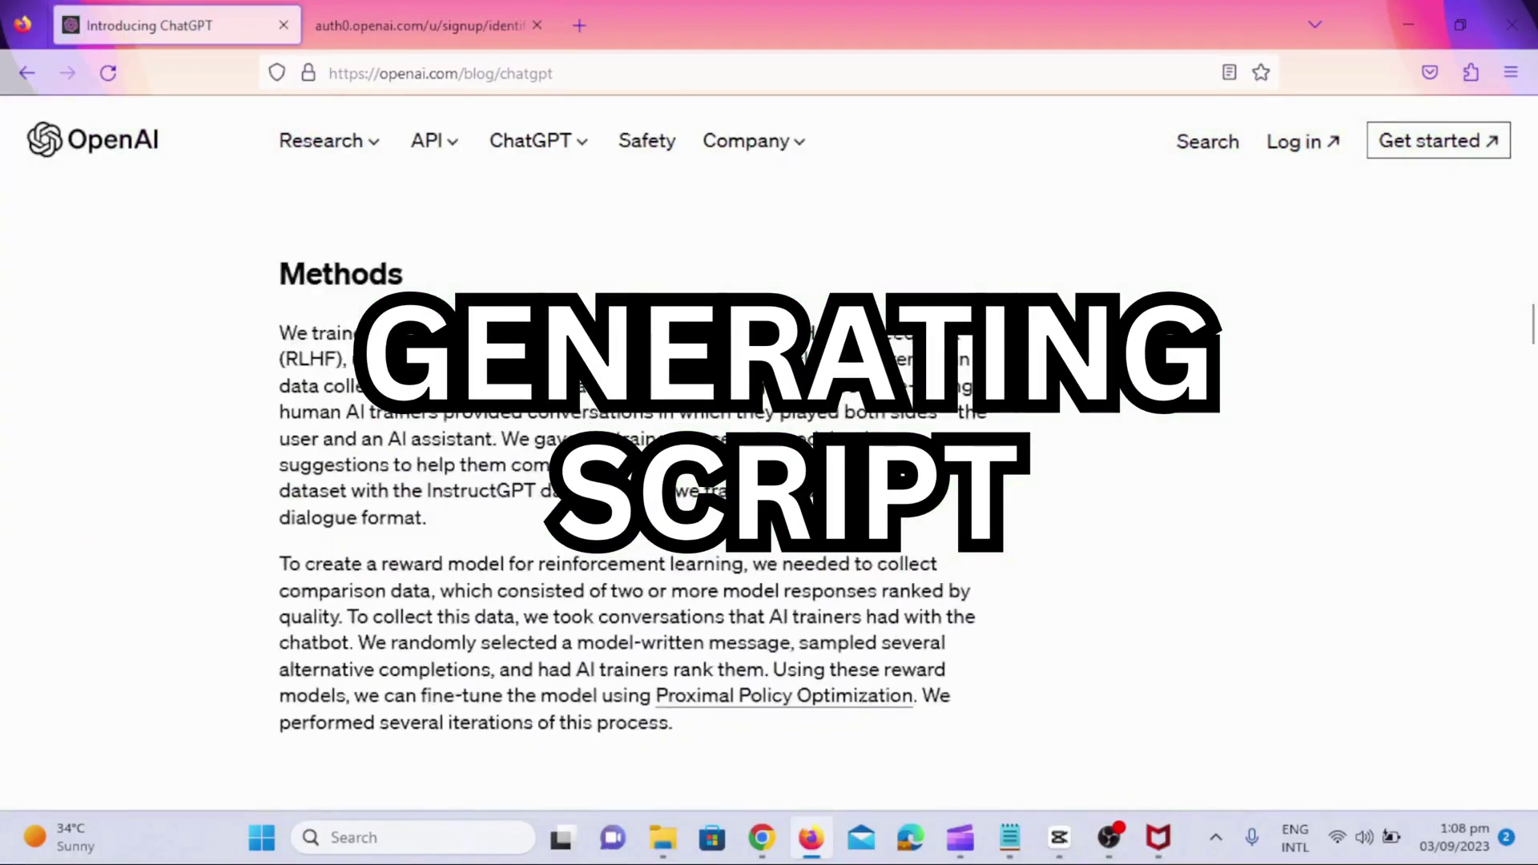
- Switch to the auth0 signup tab and focus the empty Email address field
left_click(433, 26)
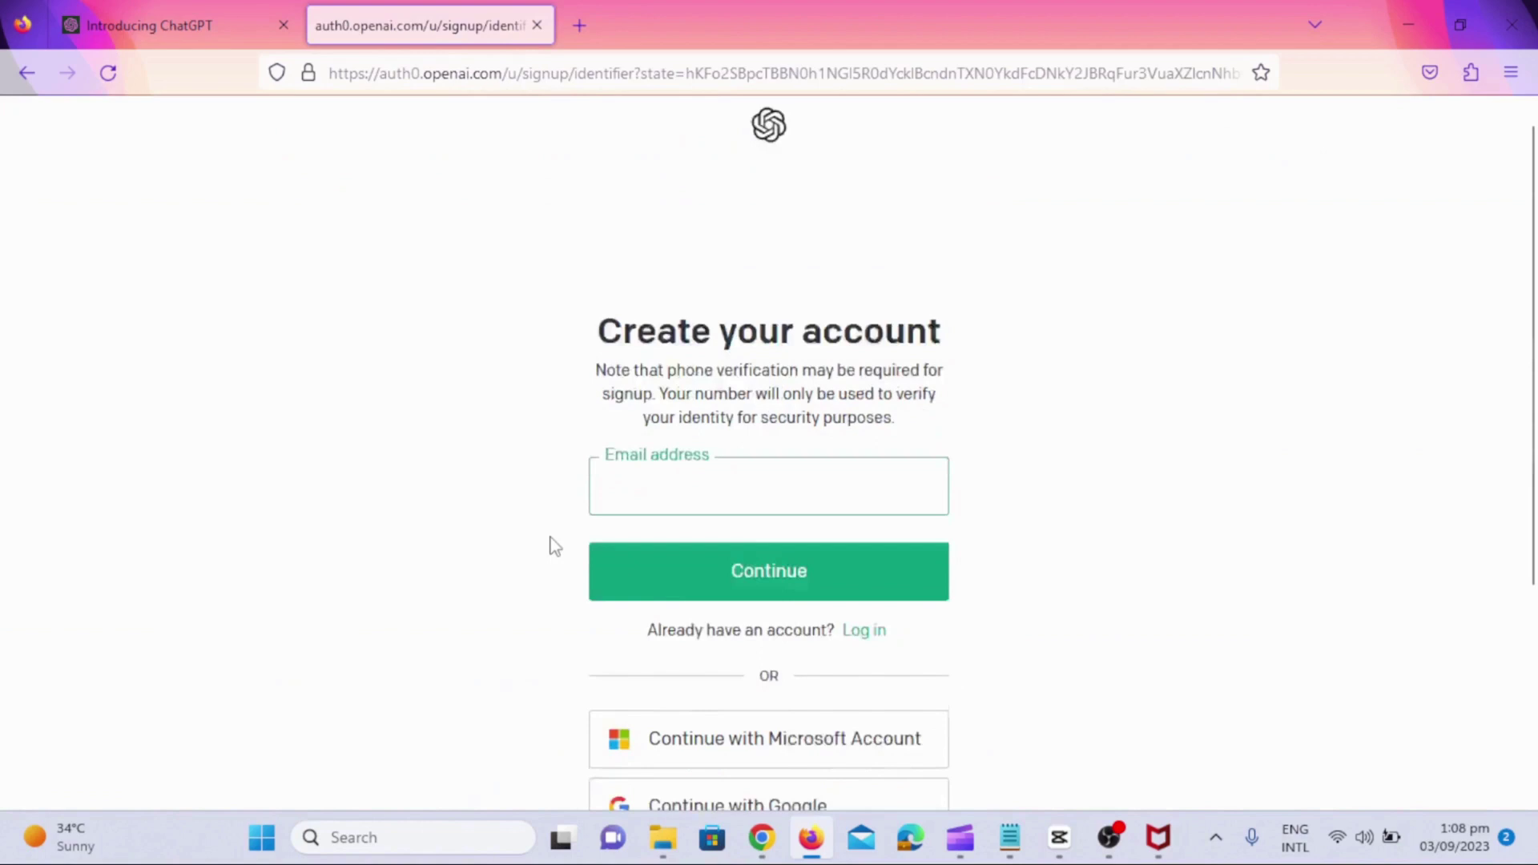
scroll(553, 546, "down", 2)
scroll(609, 528, "up", 1)
left_click(682, 494)
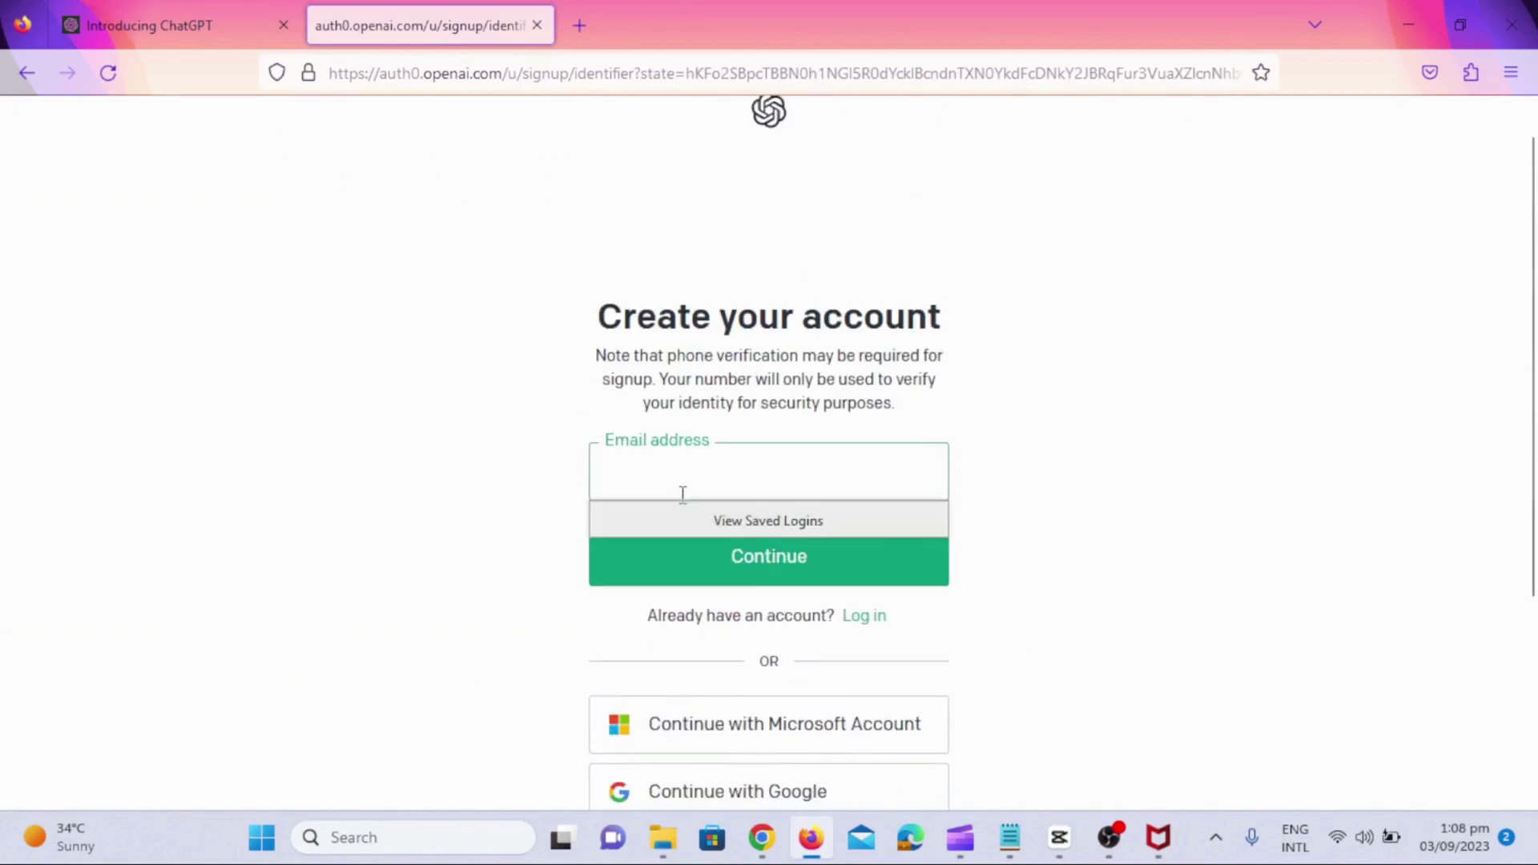
left_click(501, 501)
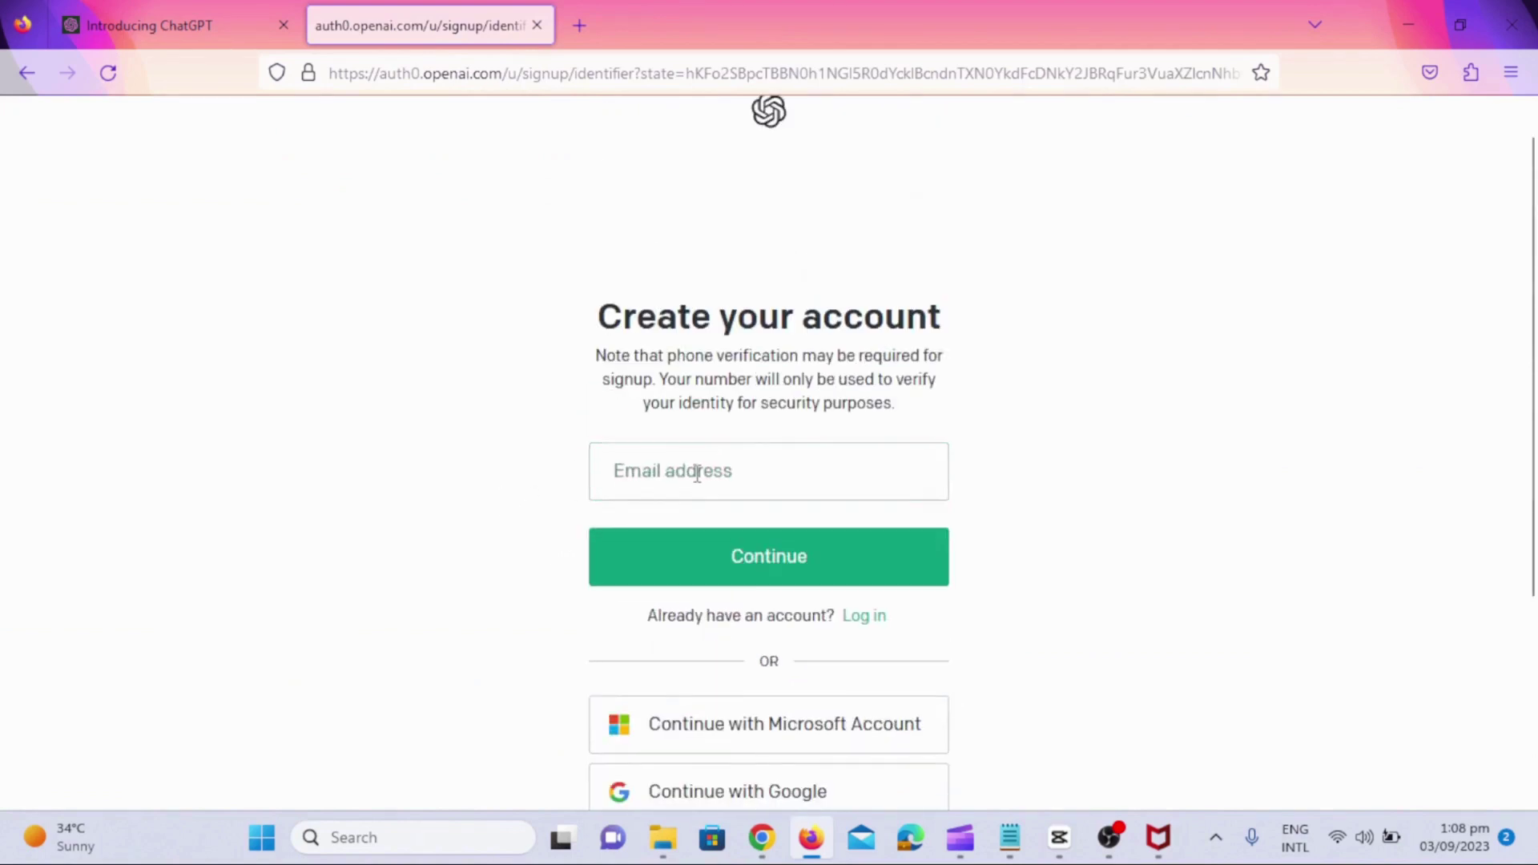
scroll(696, 477, "down", 5)
scroll(694, 480, "up", 5)
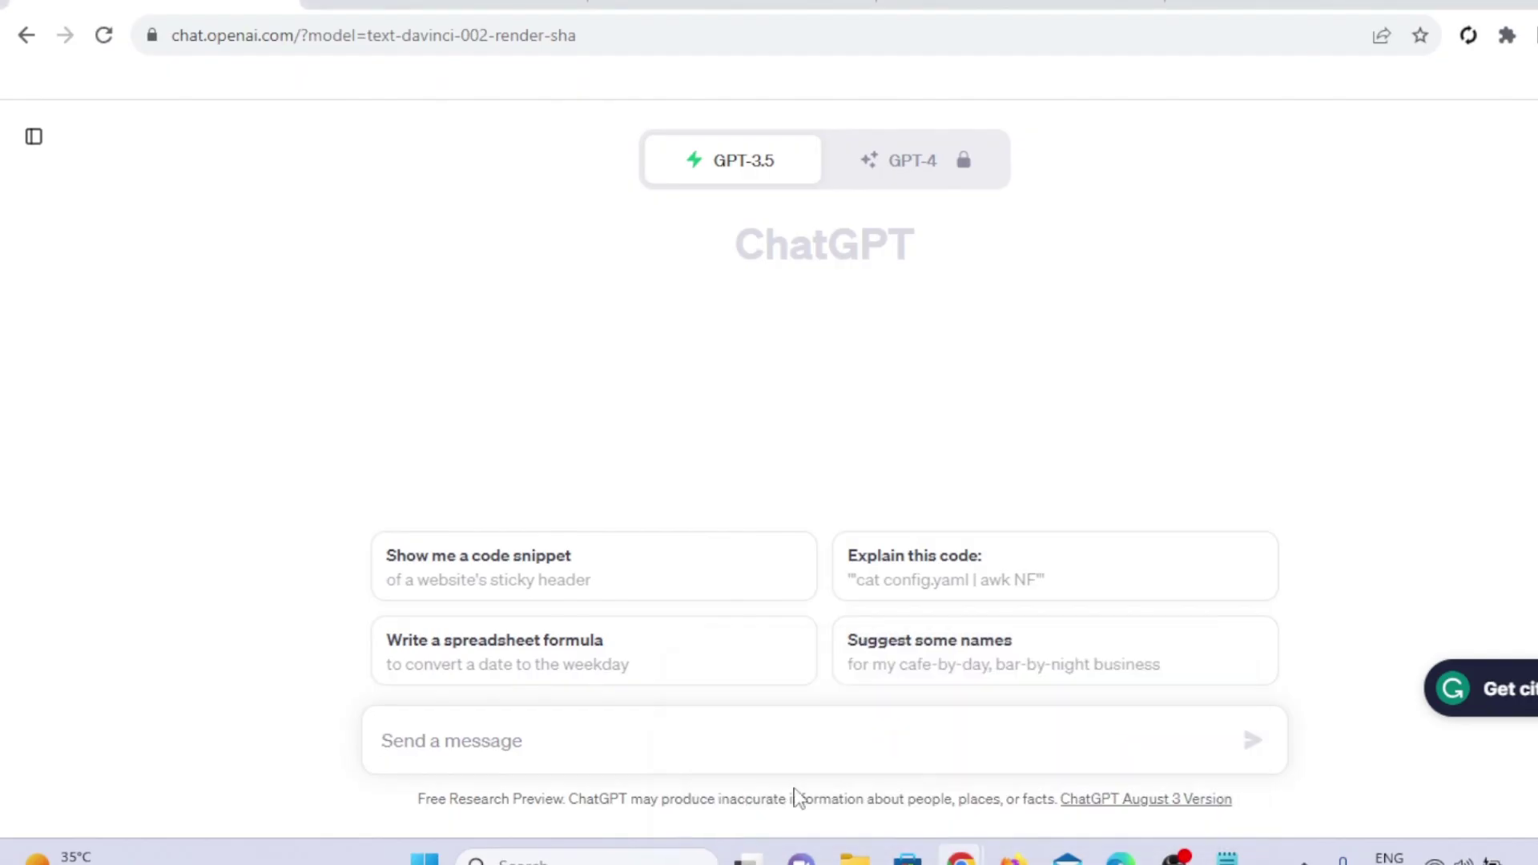
- Ask ChatGPT to write a 150-word kids' story and read the reply
type("wri")
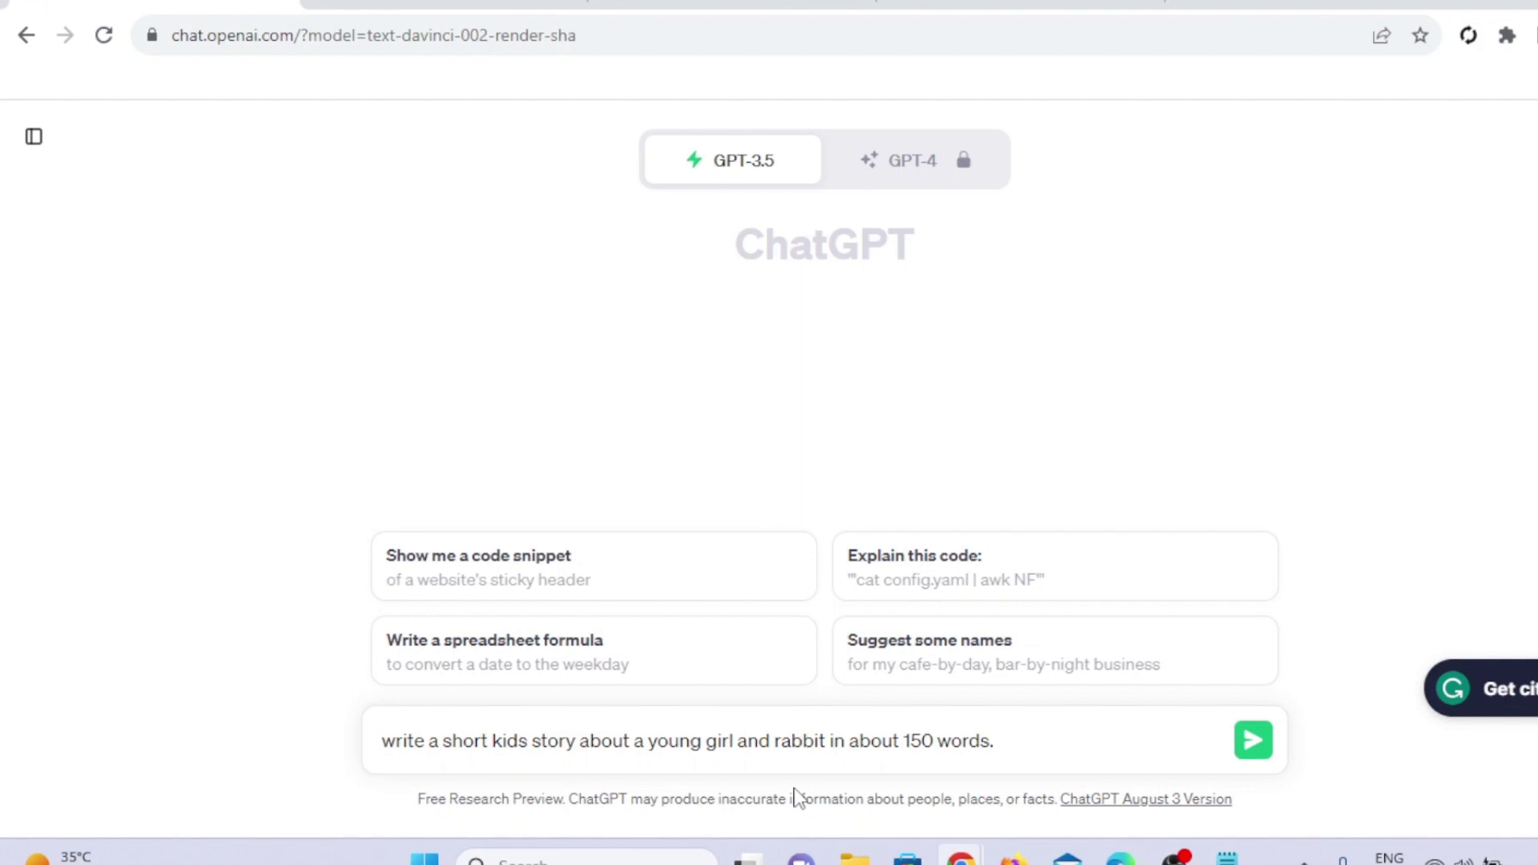
key("Return")
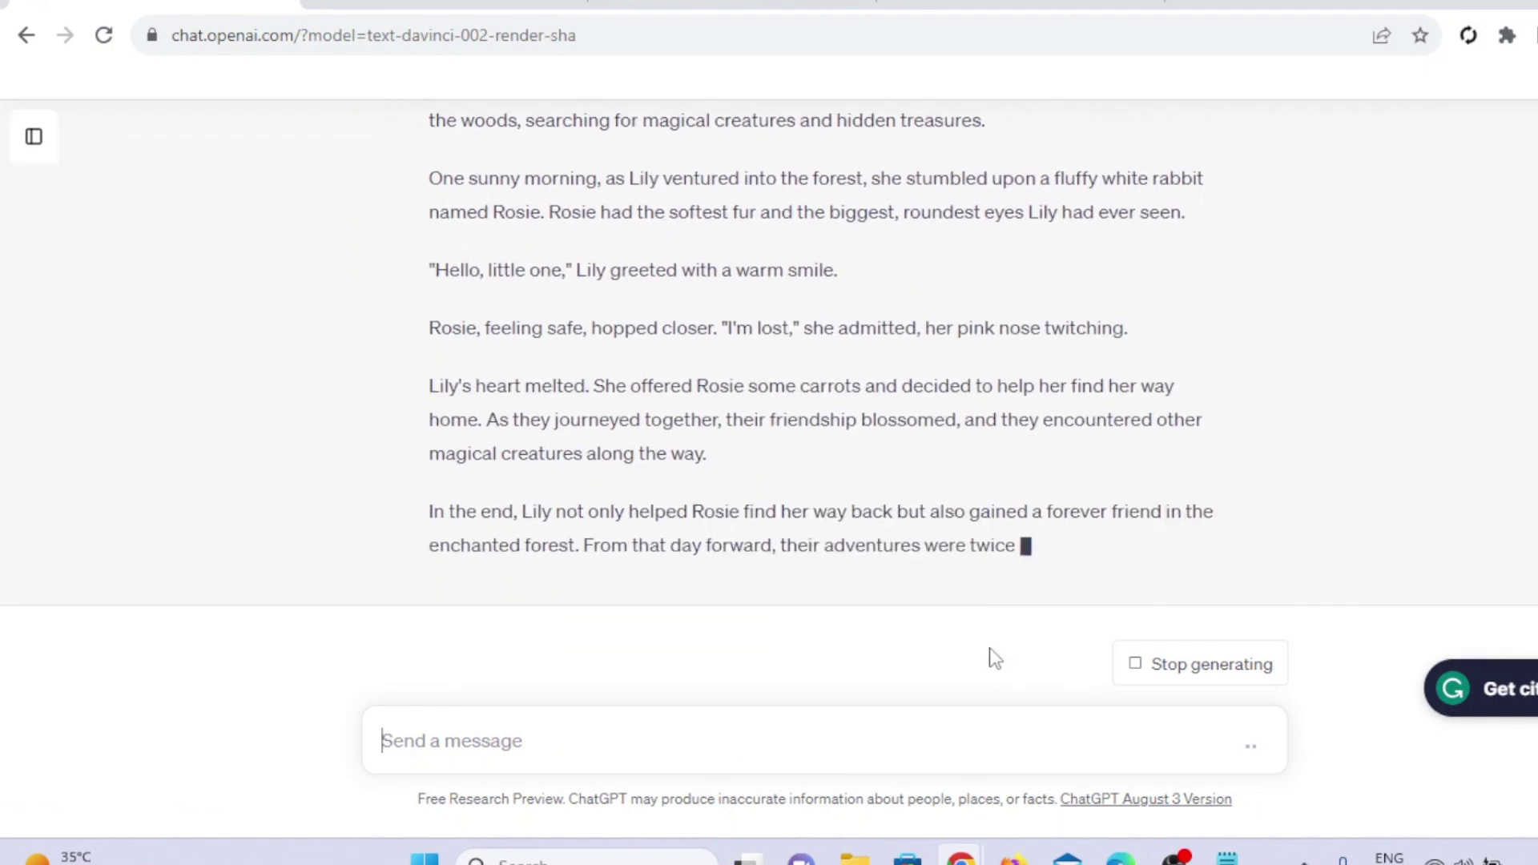
scroll(1121, 597, "up", 1)
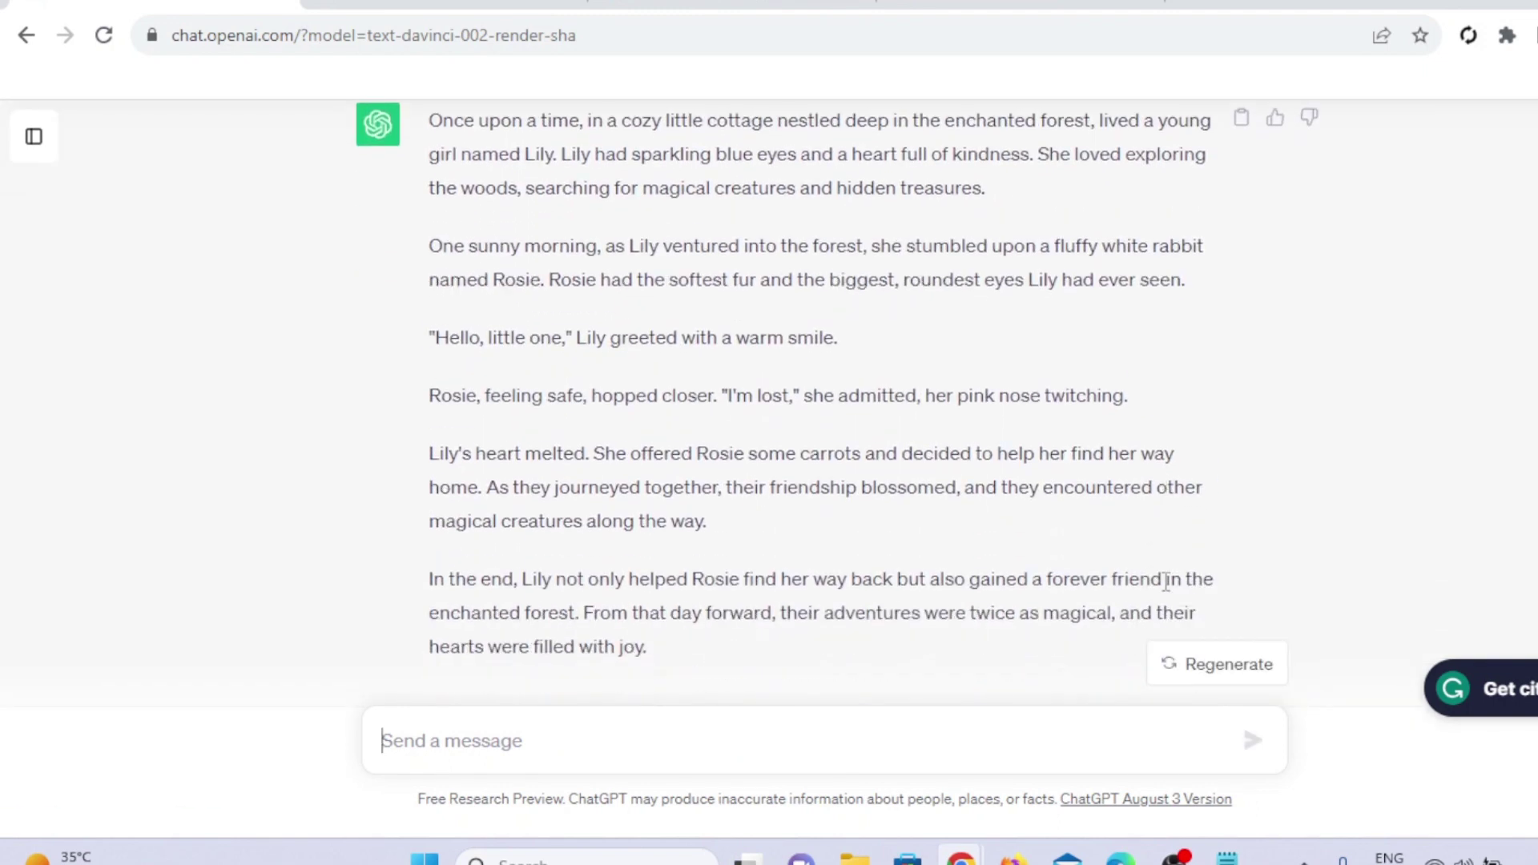
scroll(1167, 582, "down", 1)
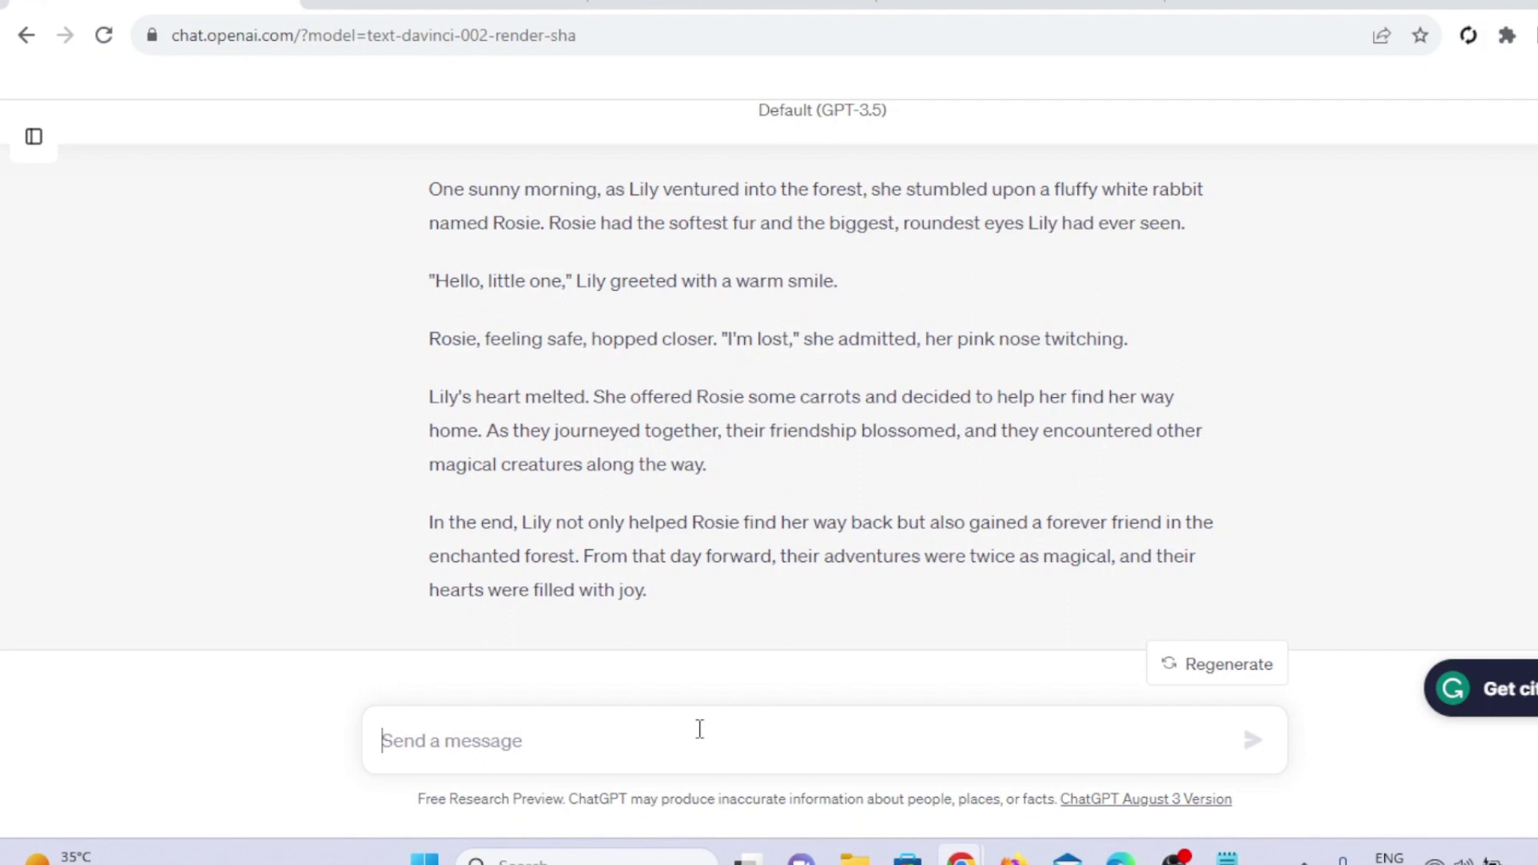
scroll(811, 579, "down", 1)
- Ask ChatGPT to 'generate images of every sentence of this story.'
type("write journey prompts to h")
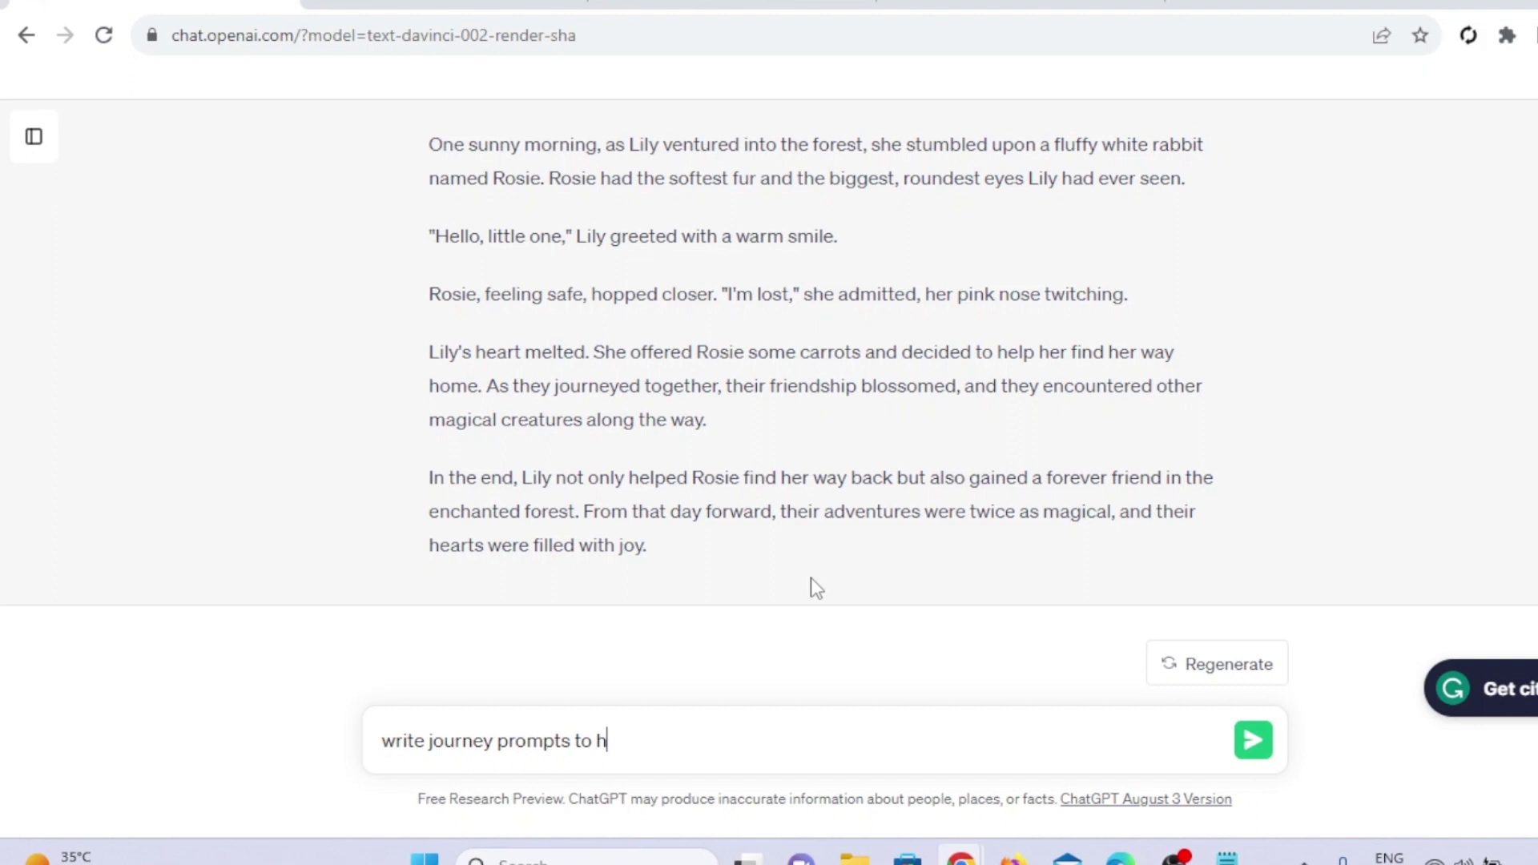
key("BackSpace")
type("generate images")
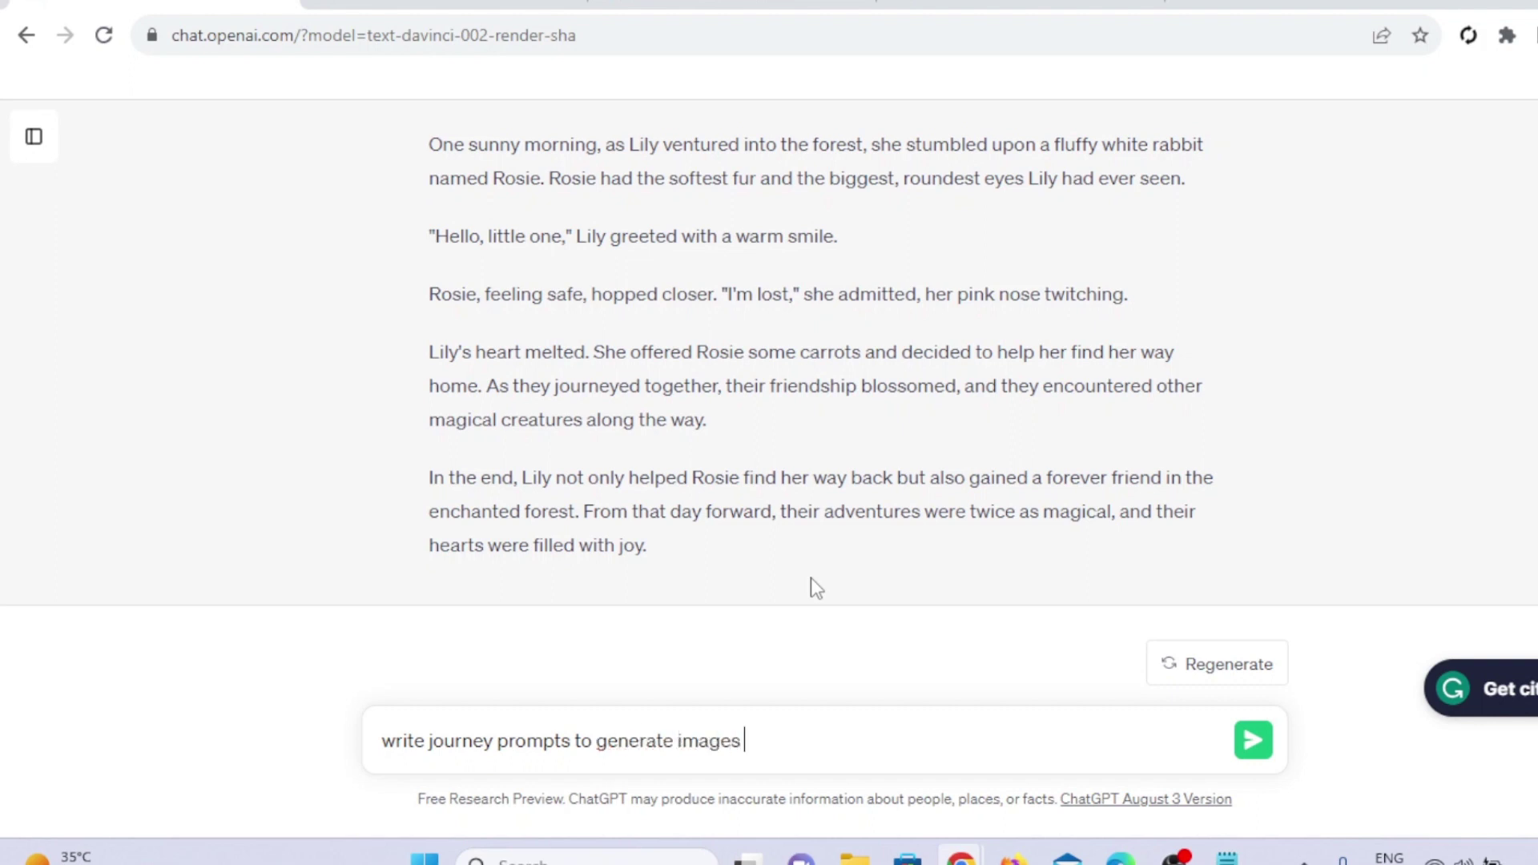
type(" of every sentence")
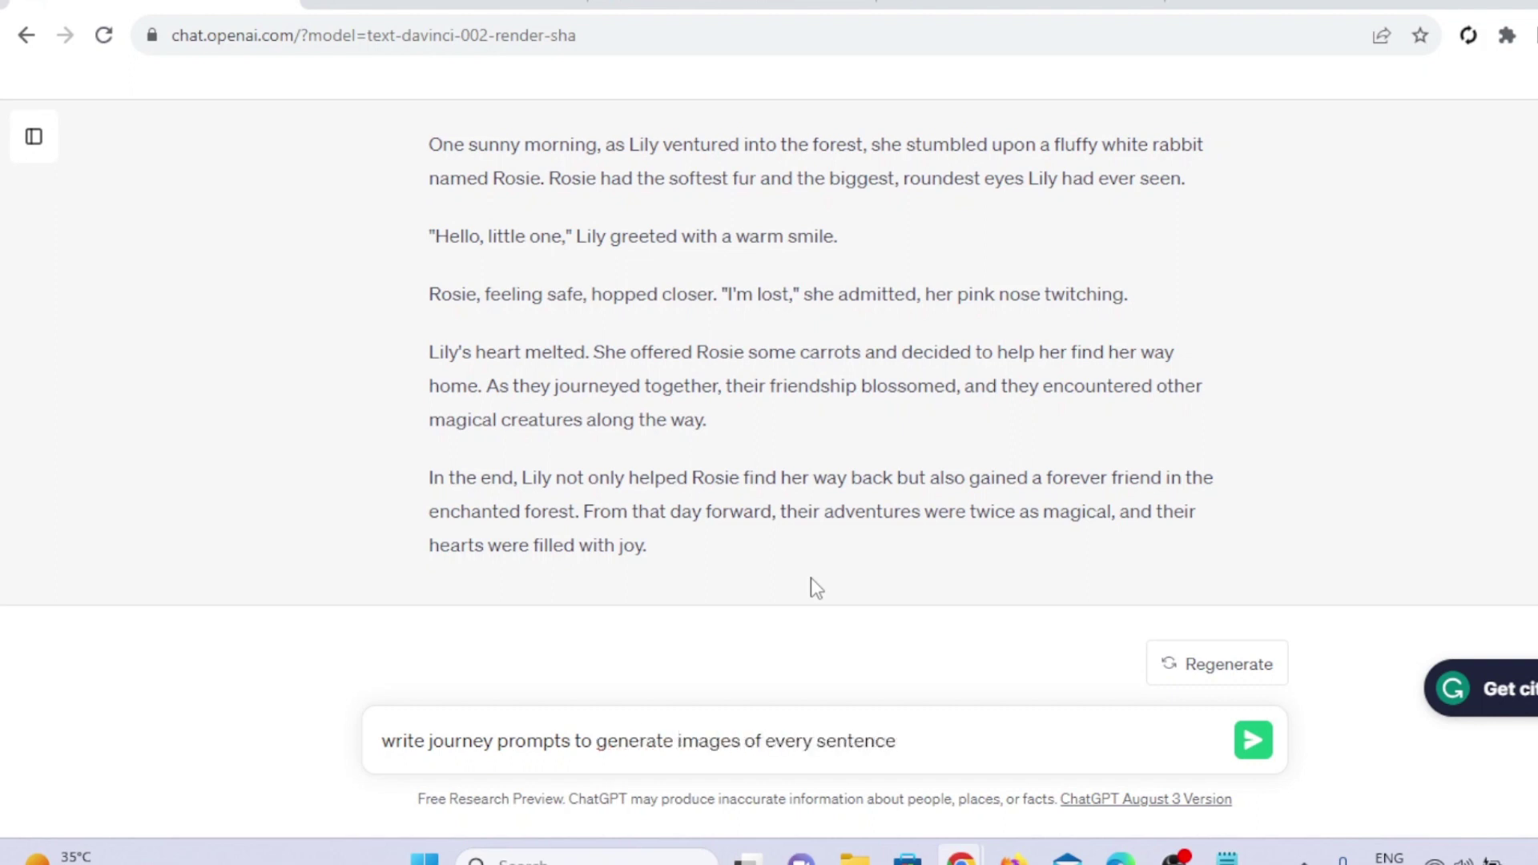
type(" of this story.")
left_click(1252, 740)
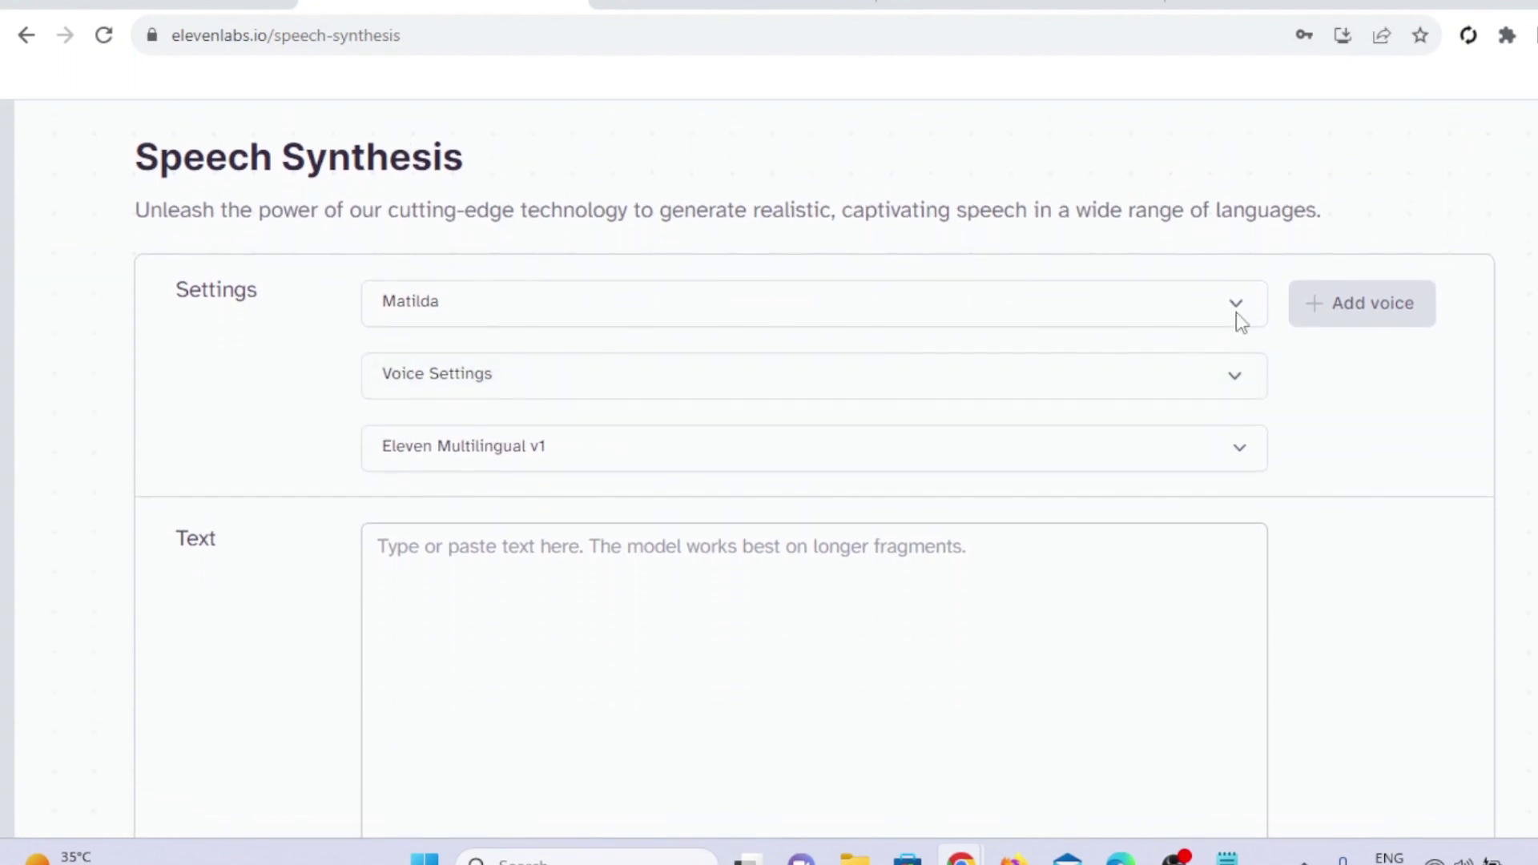
- Review the ElevenLabs voice list and the stability and clarity voice settings
left_click(1237, 314)
scroll(1121, 590, "down", 2)
scroll(1126, 591, "down", 1)
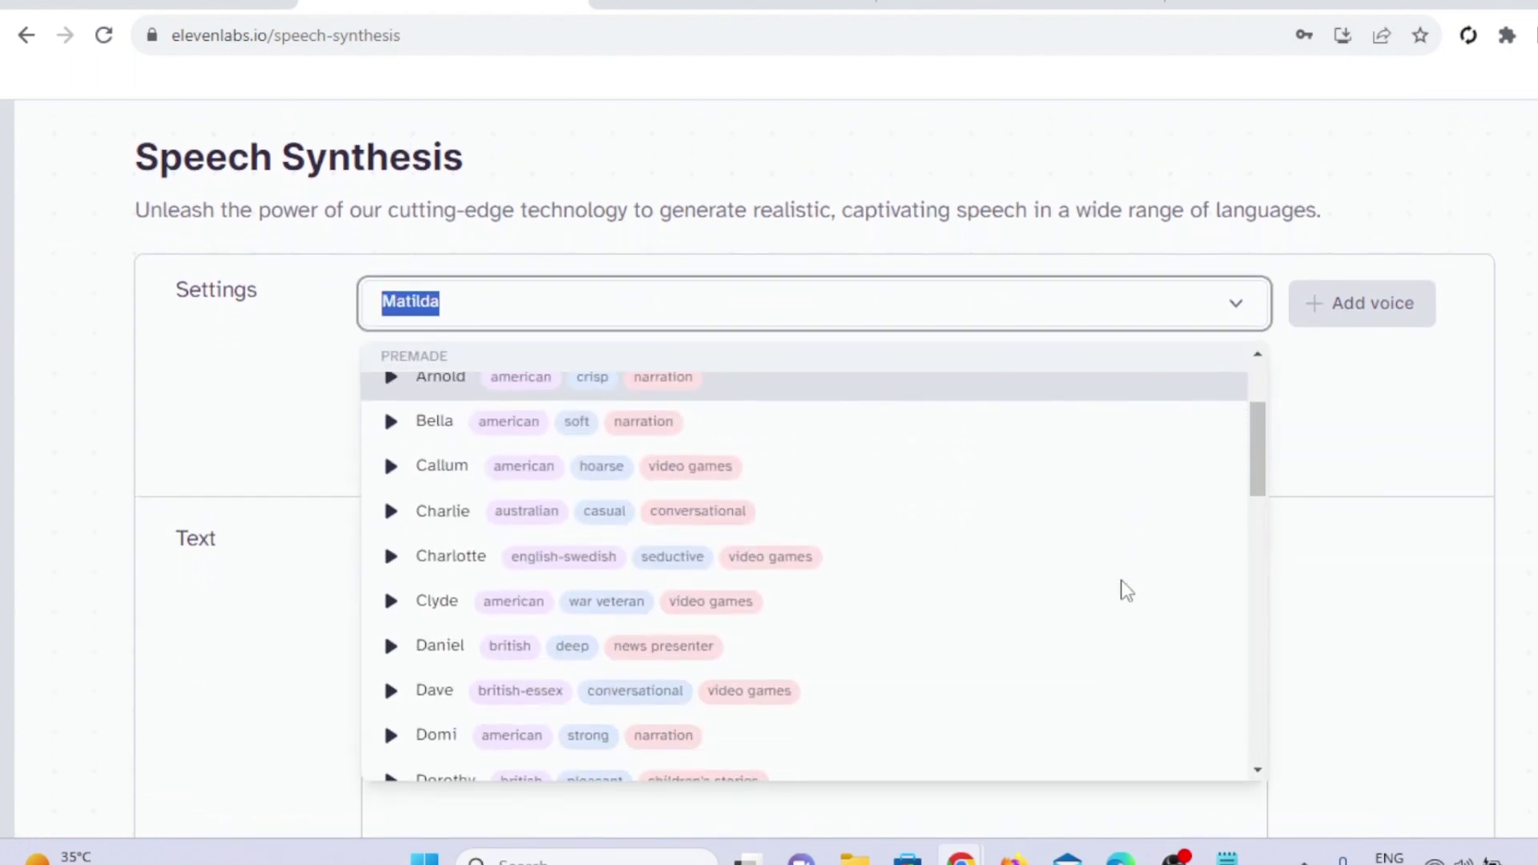
scroll(1128, 591, "up", 3)
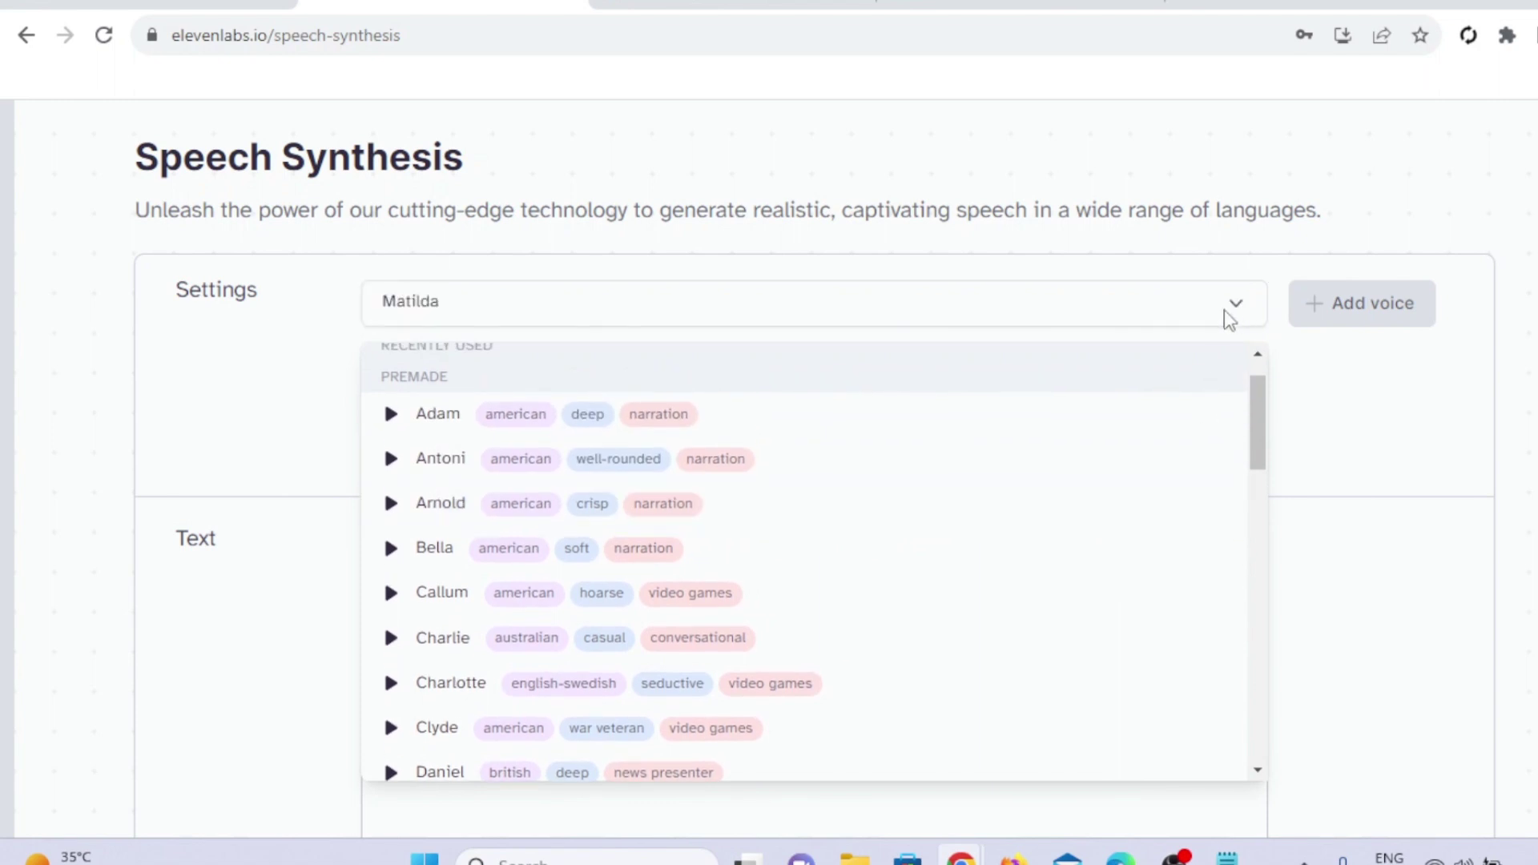
left_click(1339, 410)
left_click(1224, 407)
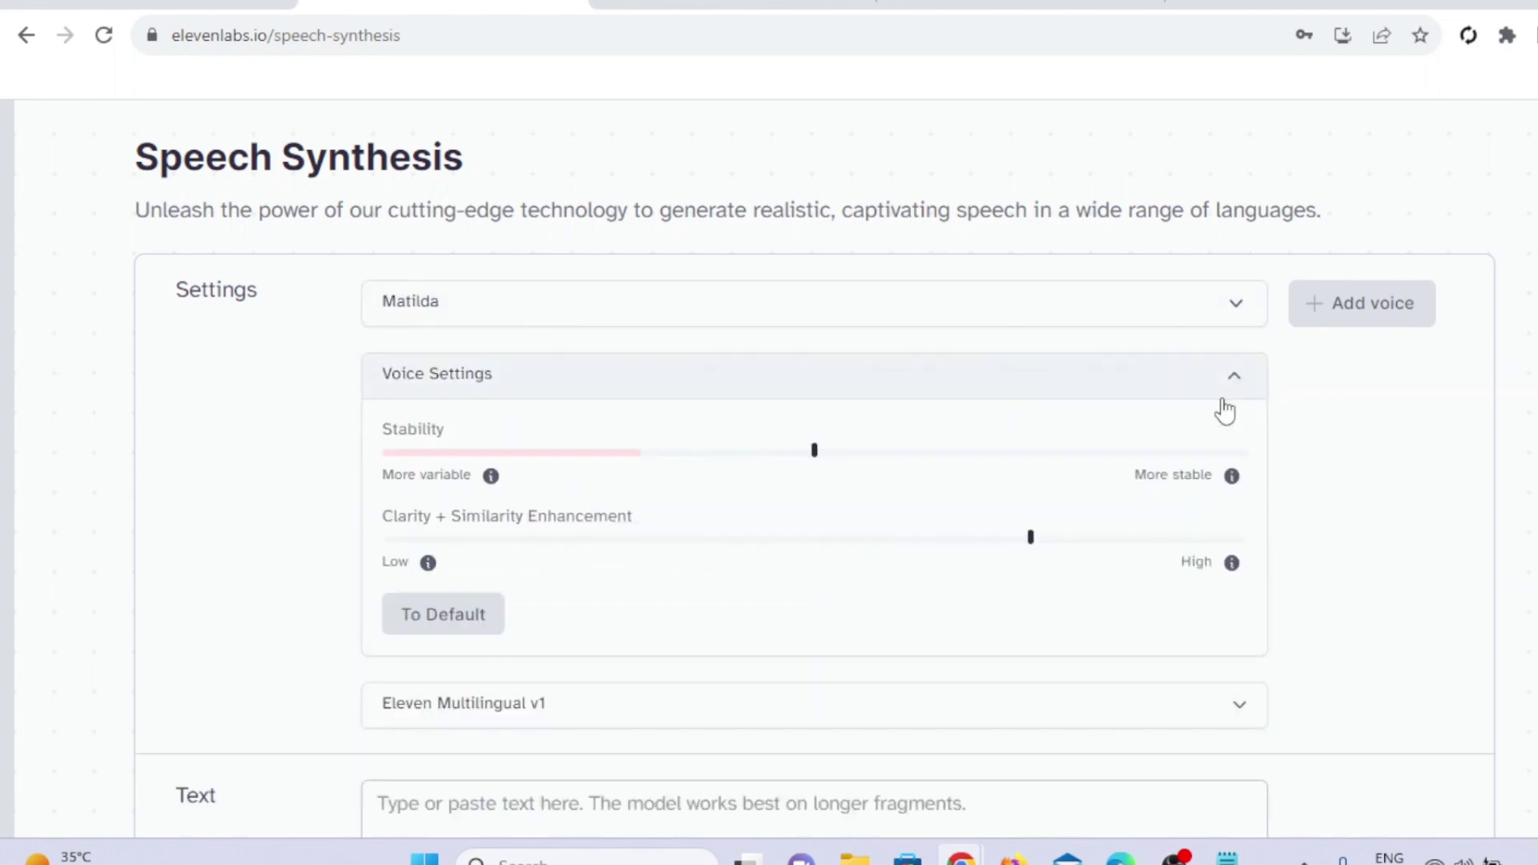
left_click(849, 691)
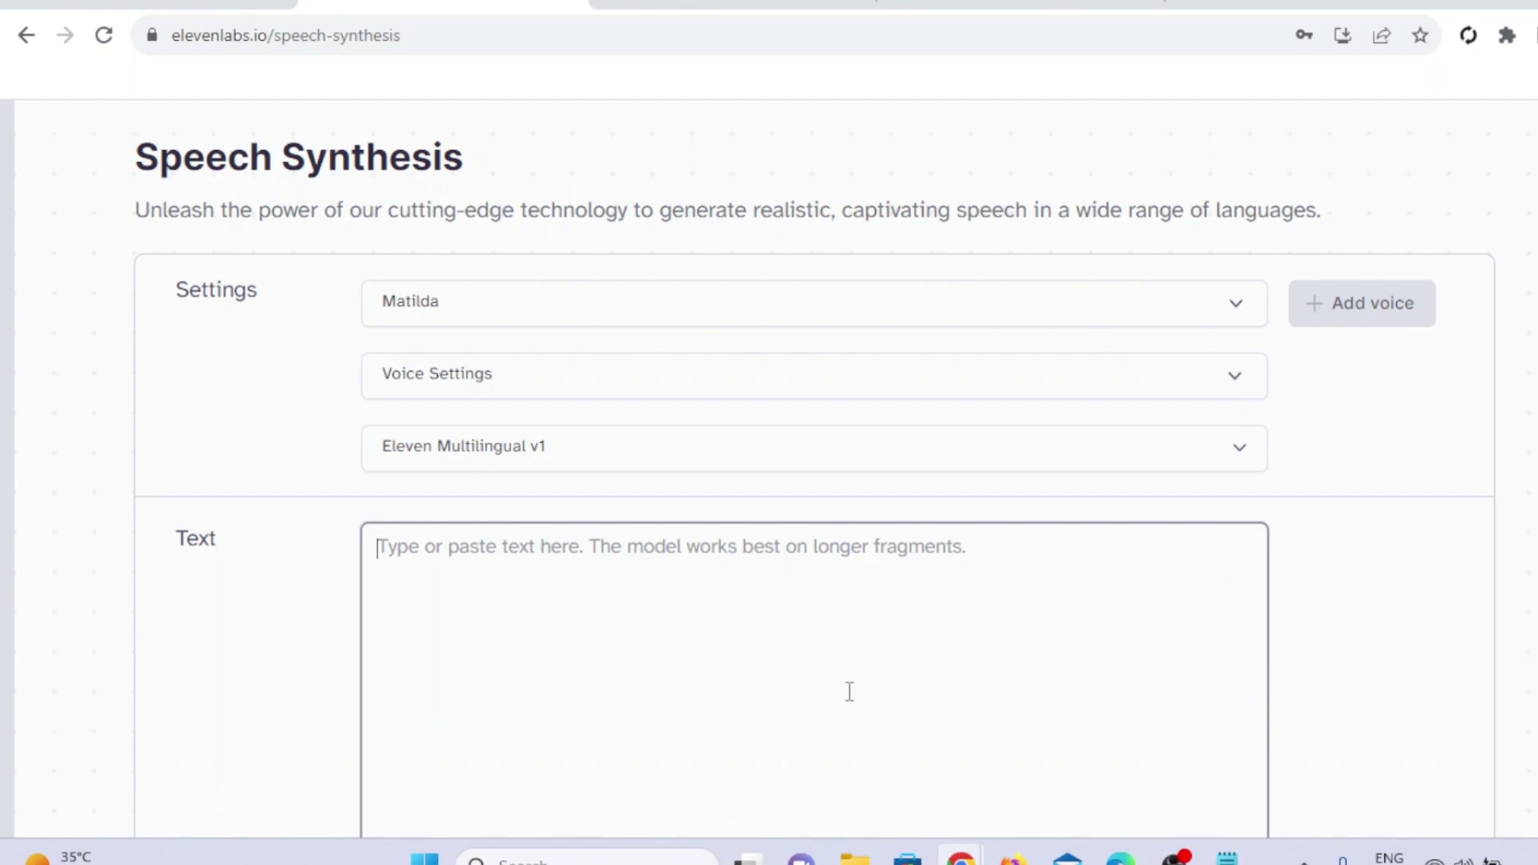
- Copy the Lily and Rosie story from ChatGPT into the ElevenLabs text box
left_click(152, 4)
scroll(625, 296, "up", 7)
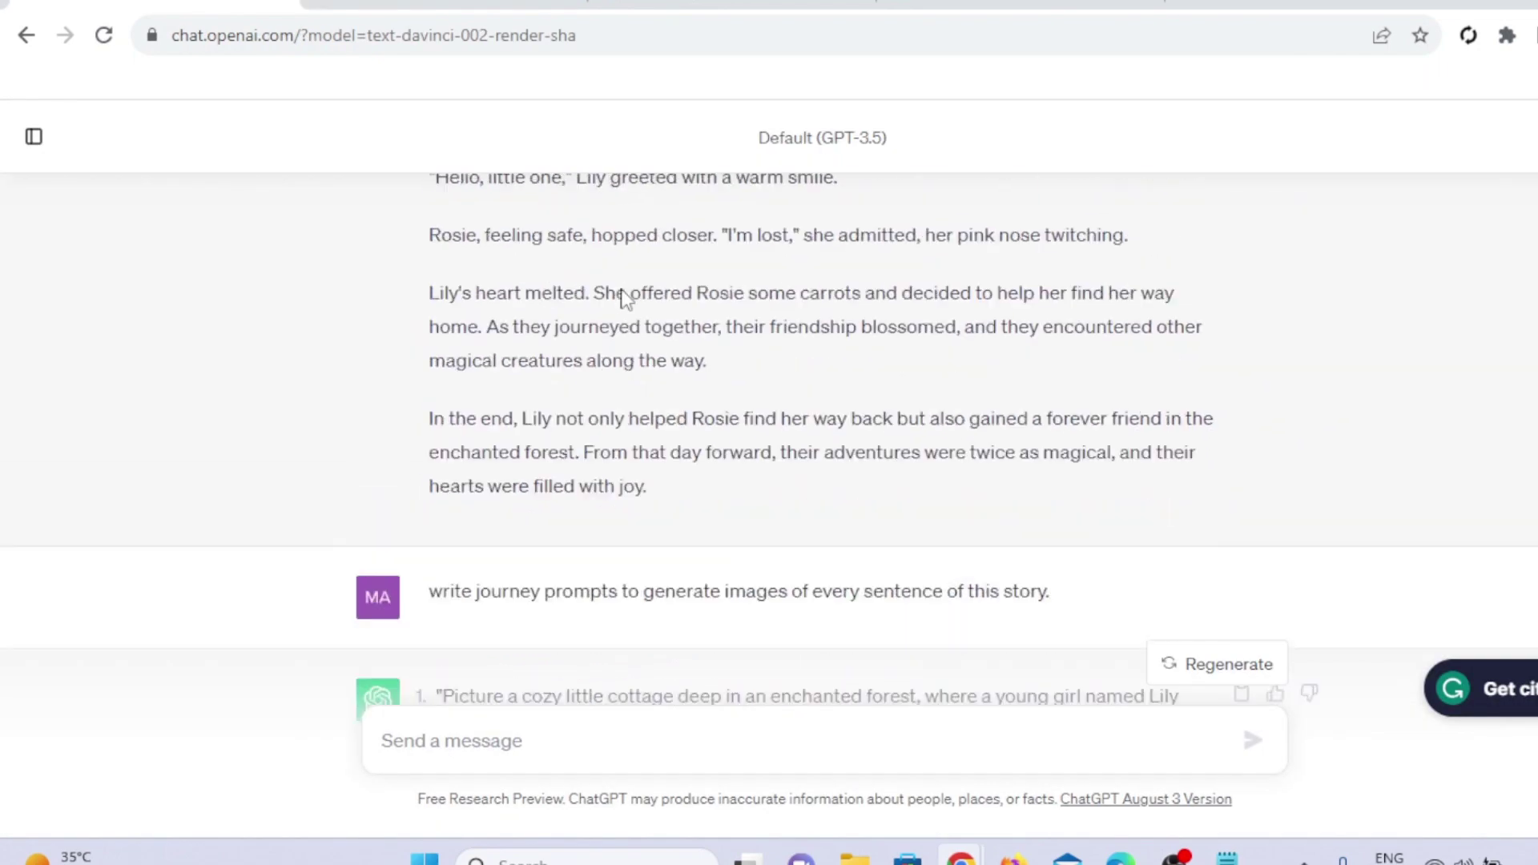
scroll(625, 297, "up", 4)
scroll(625, 296, "down", 2)
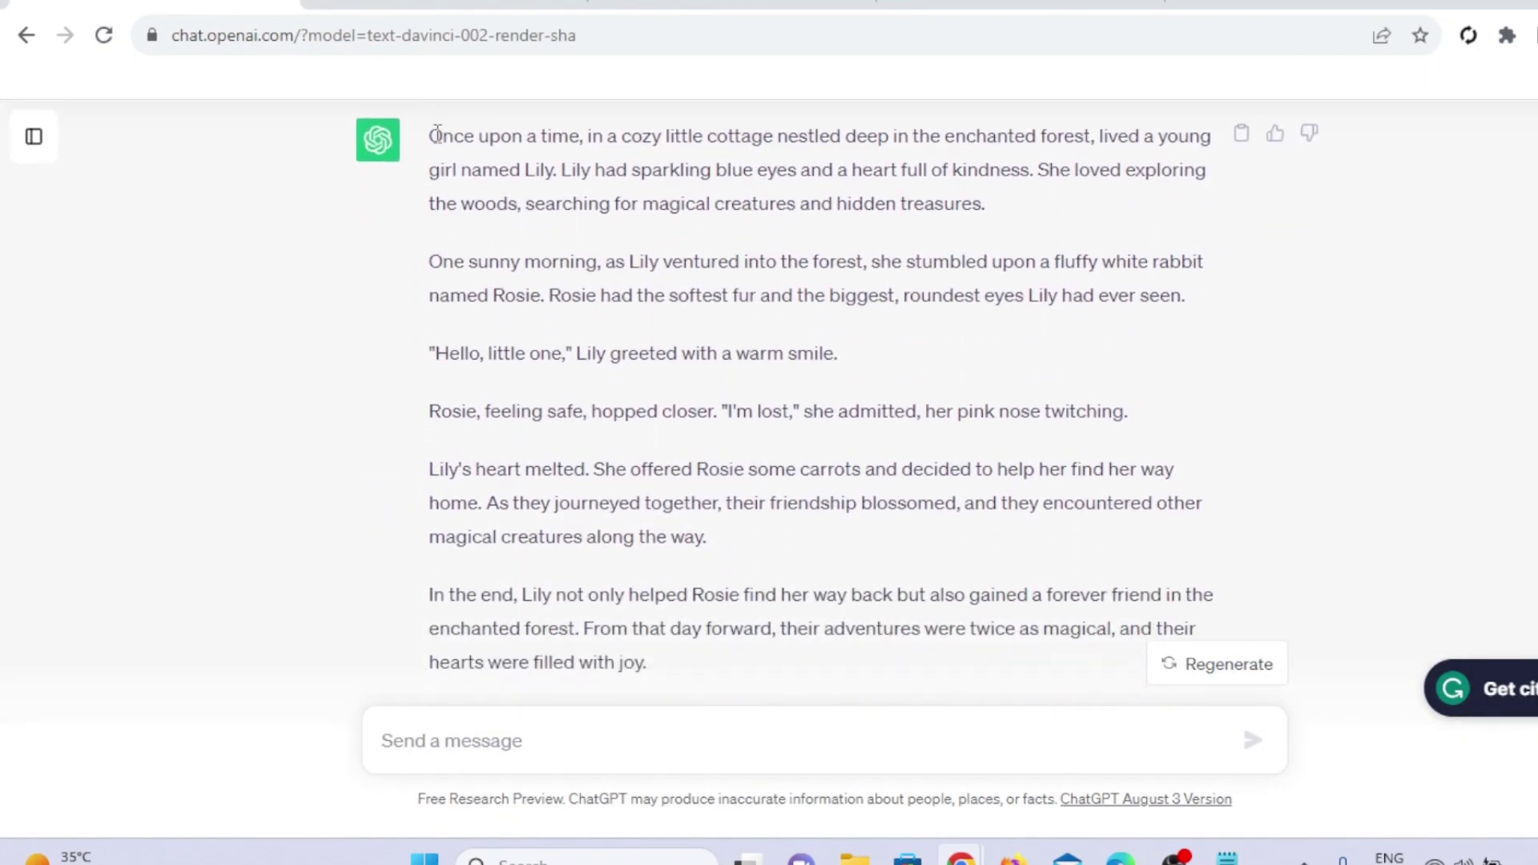
left_click_drag(429, 135, 649, 662)
key("ctrl+c")
key("ctrl+Tab")
key("ctrl+v")
- Generate the spoken voiceover of the pasted story
scroll(687, 628, "up", 2)
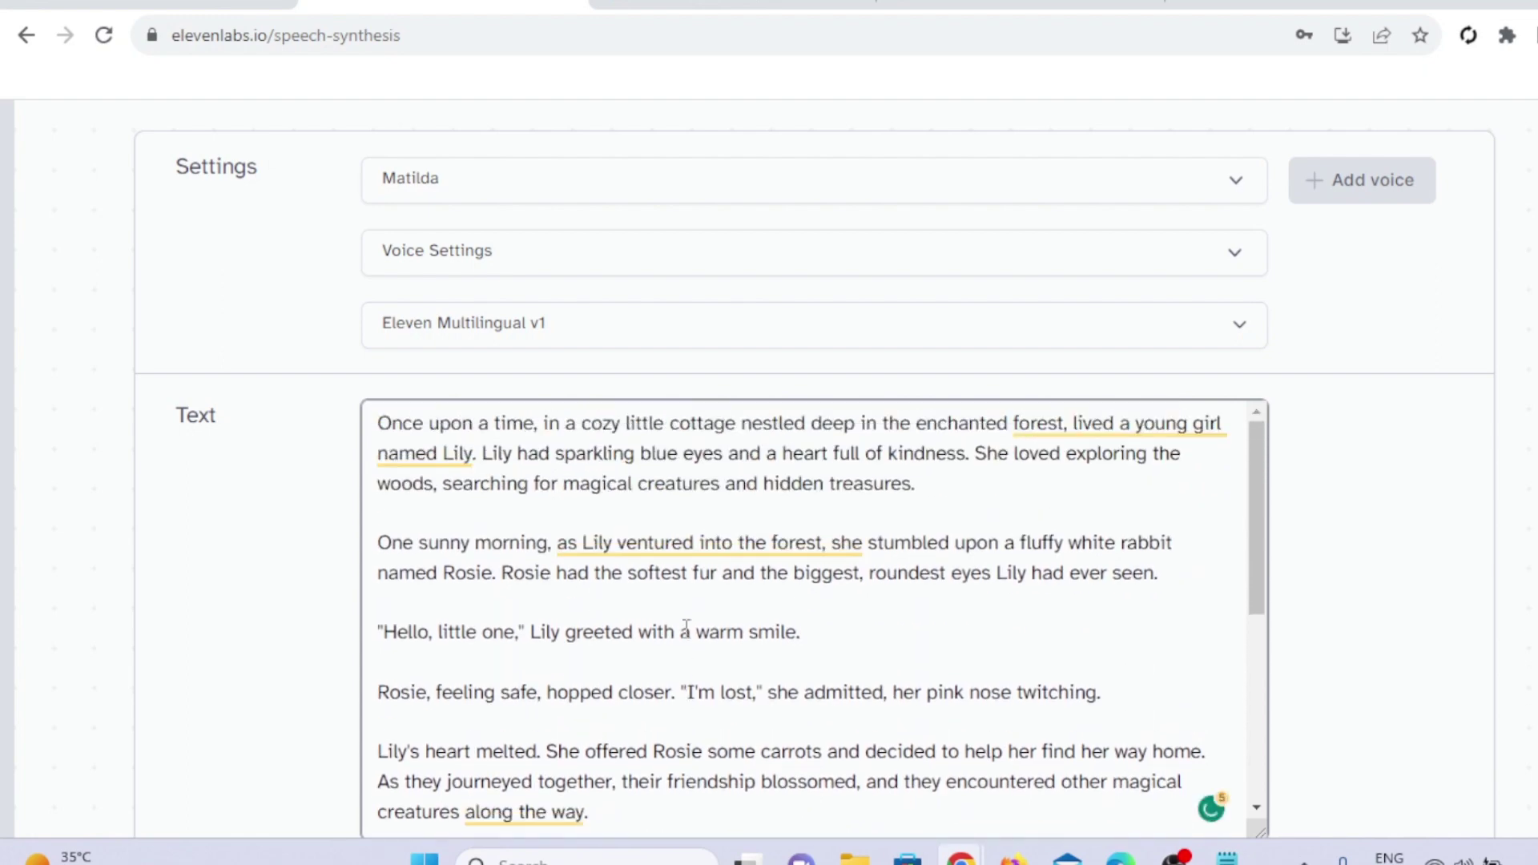
scroll(687, 629, "down", 1)
scroll(687, 629, "down", 4)
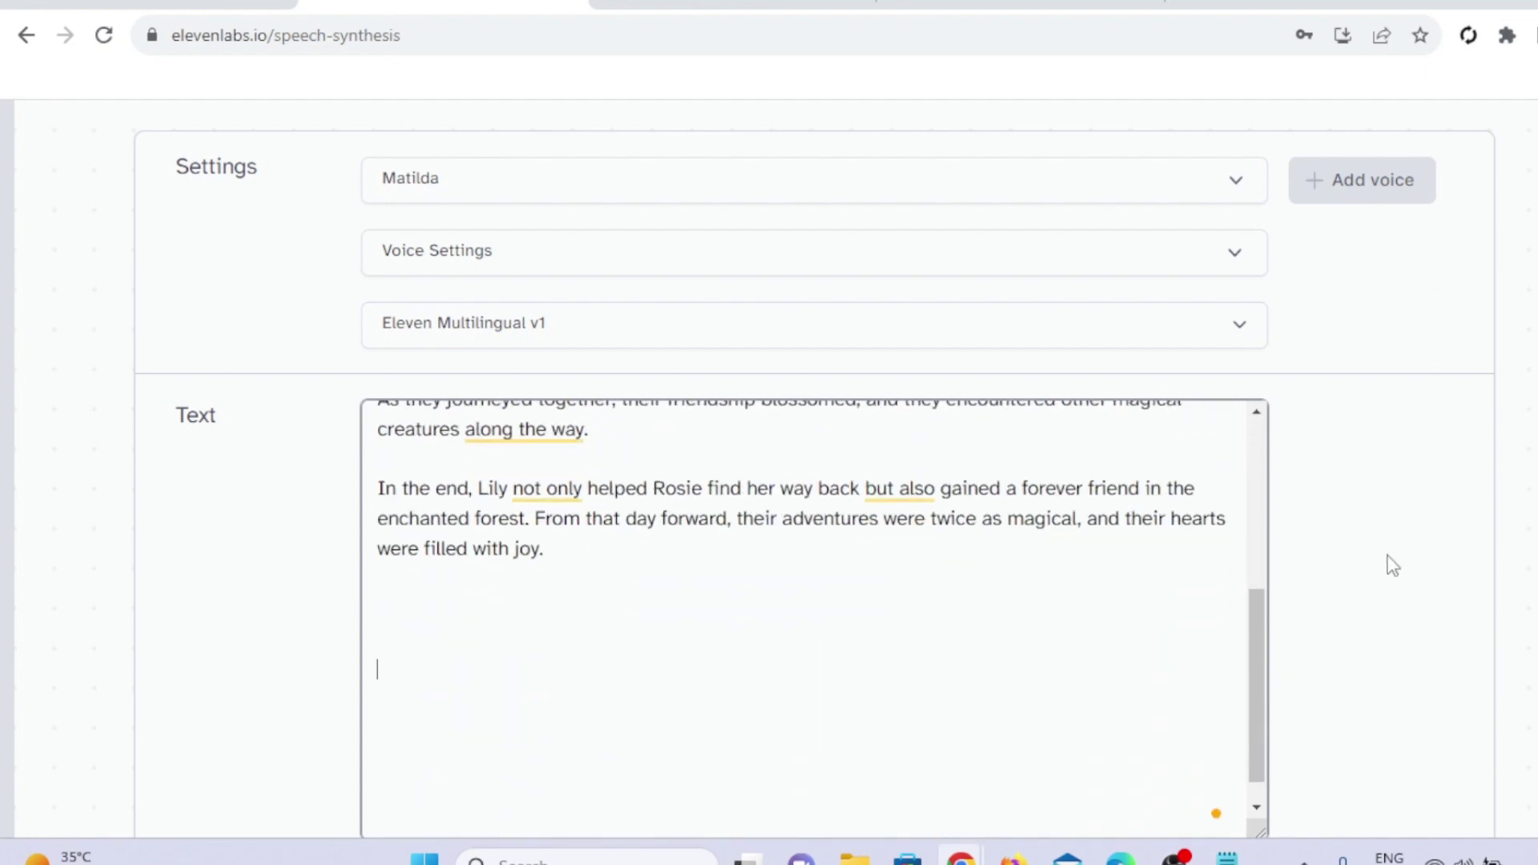
scroll(1394, 566, "down", 5)
left_click(797, 561)
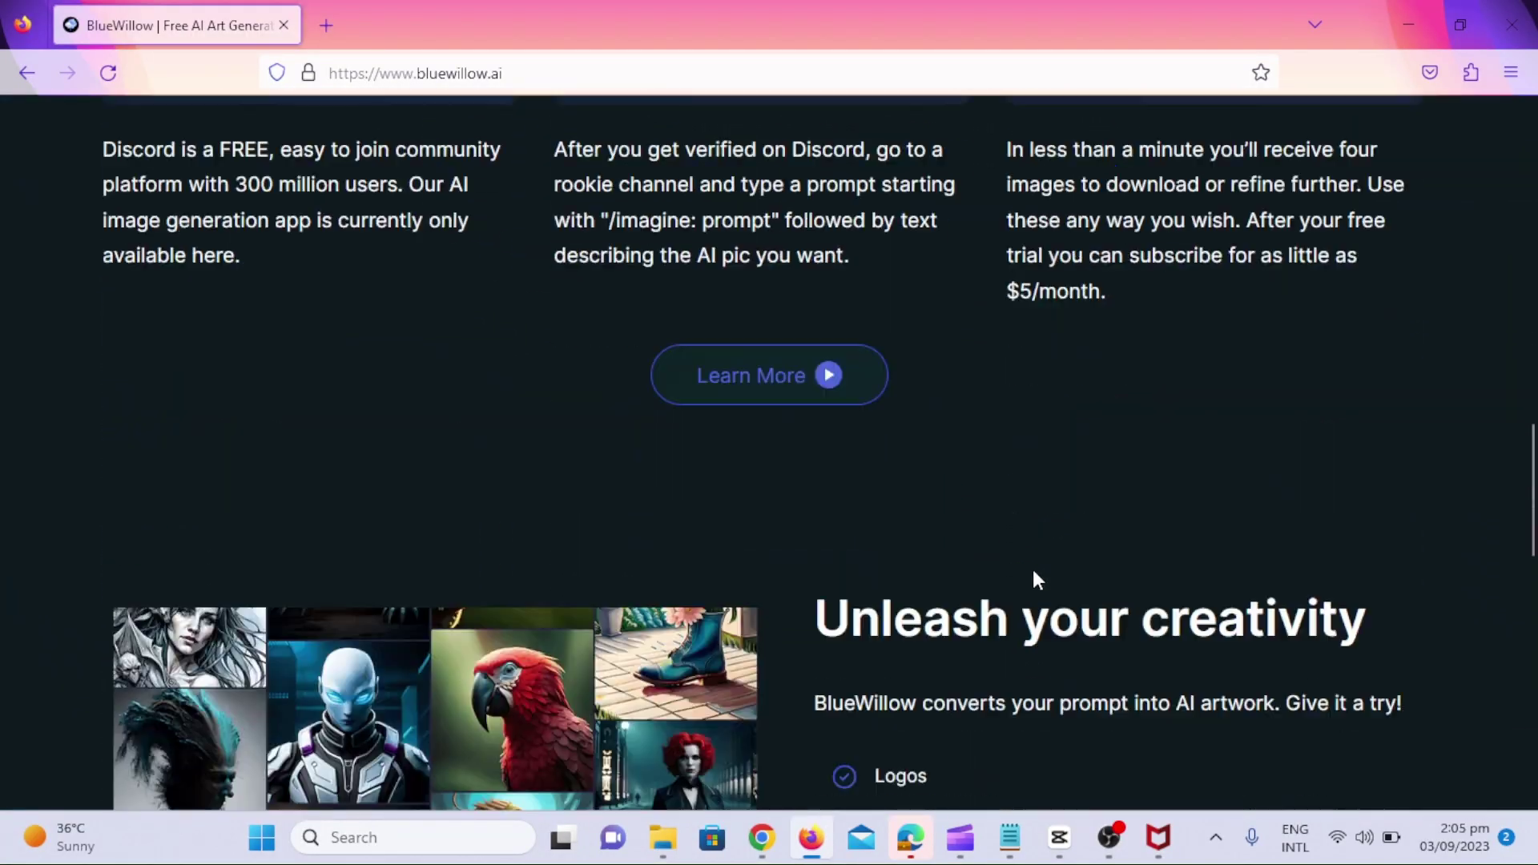
- Start a BlueWillow /imagine command in the Discord channel
scroll(1034, 579, "down", 8)
scroll(1033, 578, "down", 6)
scroll(1033, 579, "up", 10)
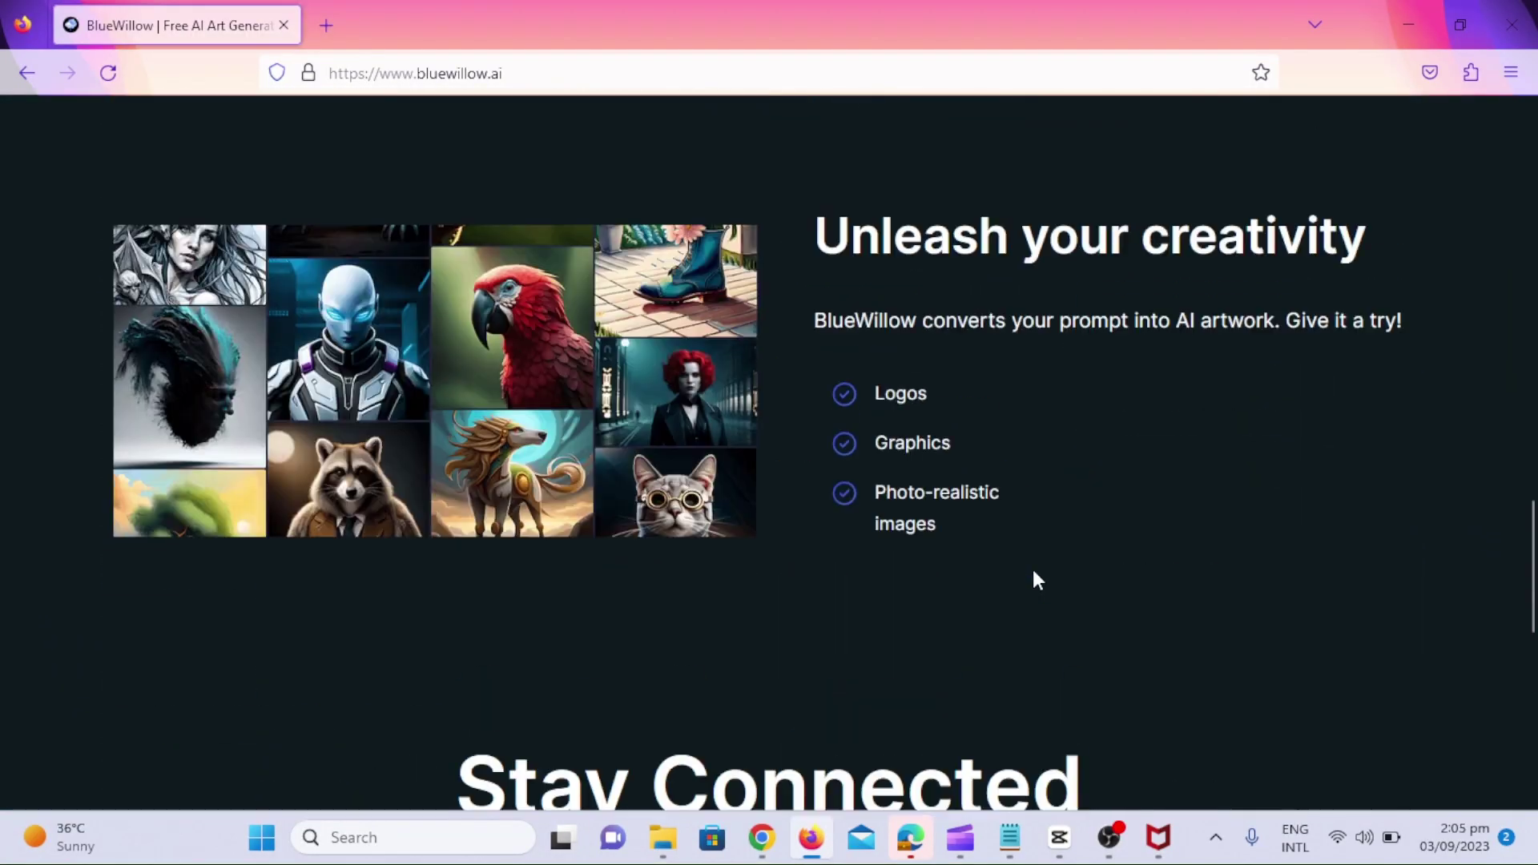
scroll(1034, 572, "up", 5)
scroll(1034, 572, "up", 5)
scroll(1034, 572, "down", 1)
scroll(1035, 570, "down", 4)
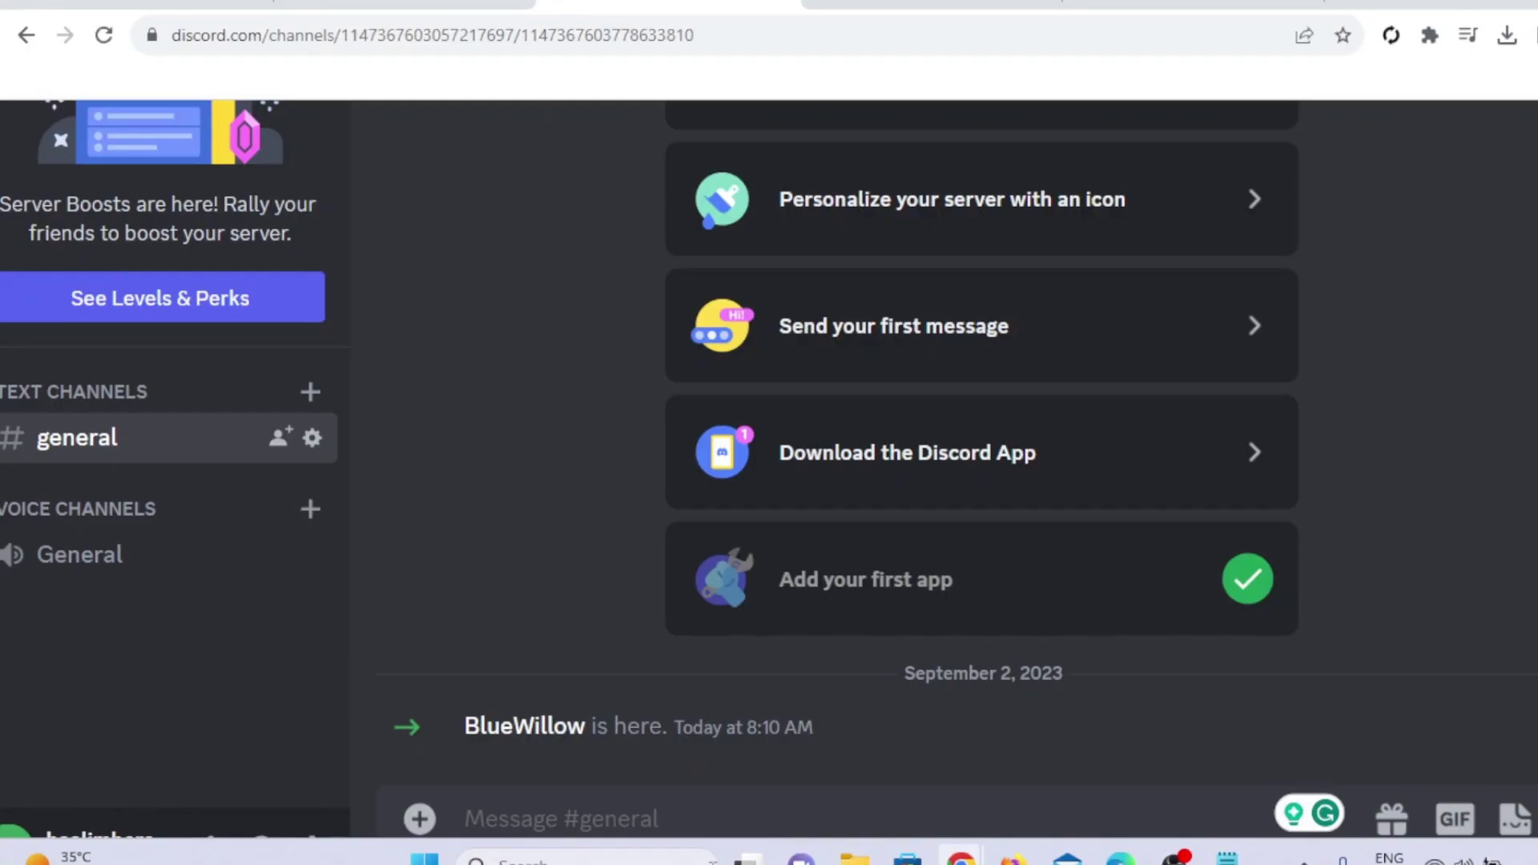
type("/")
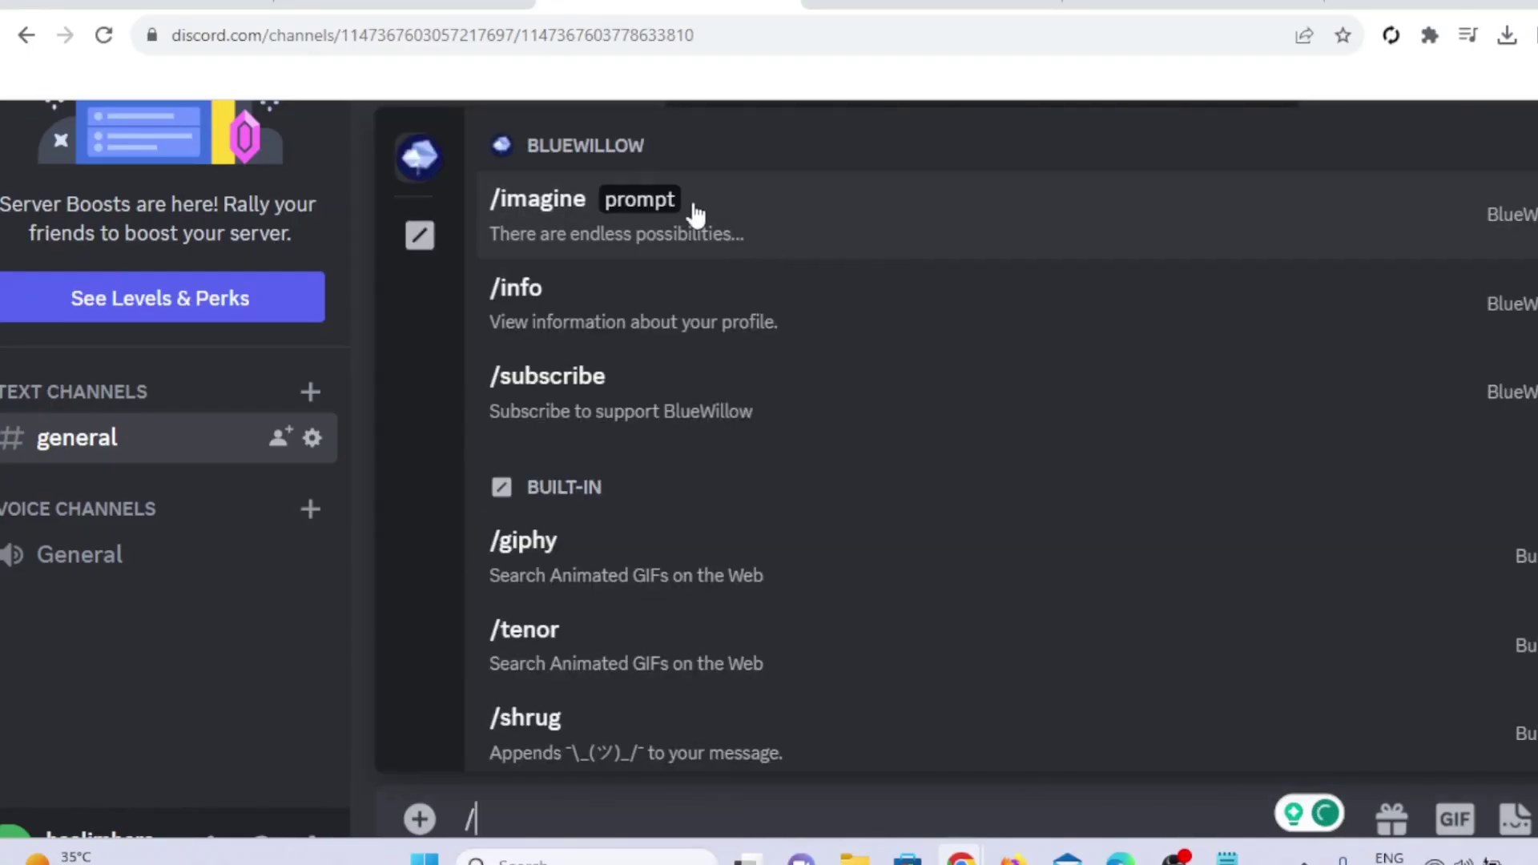
left_click(691, 211)
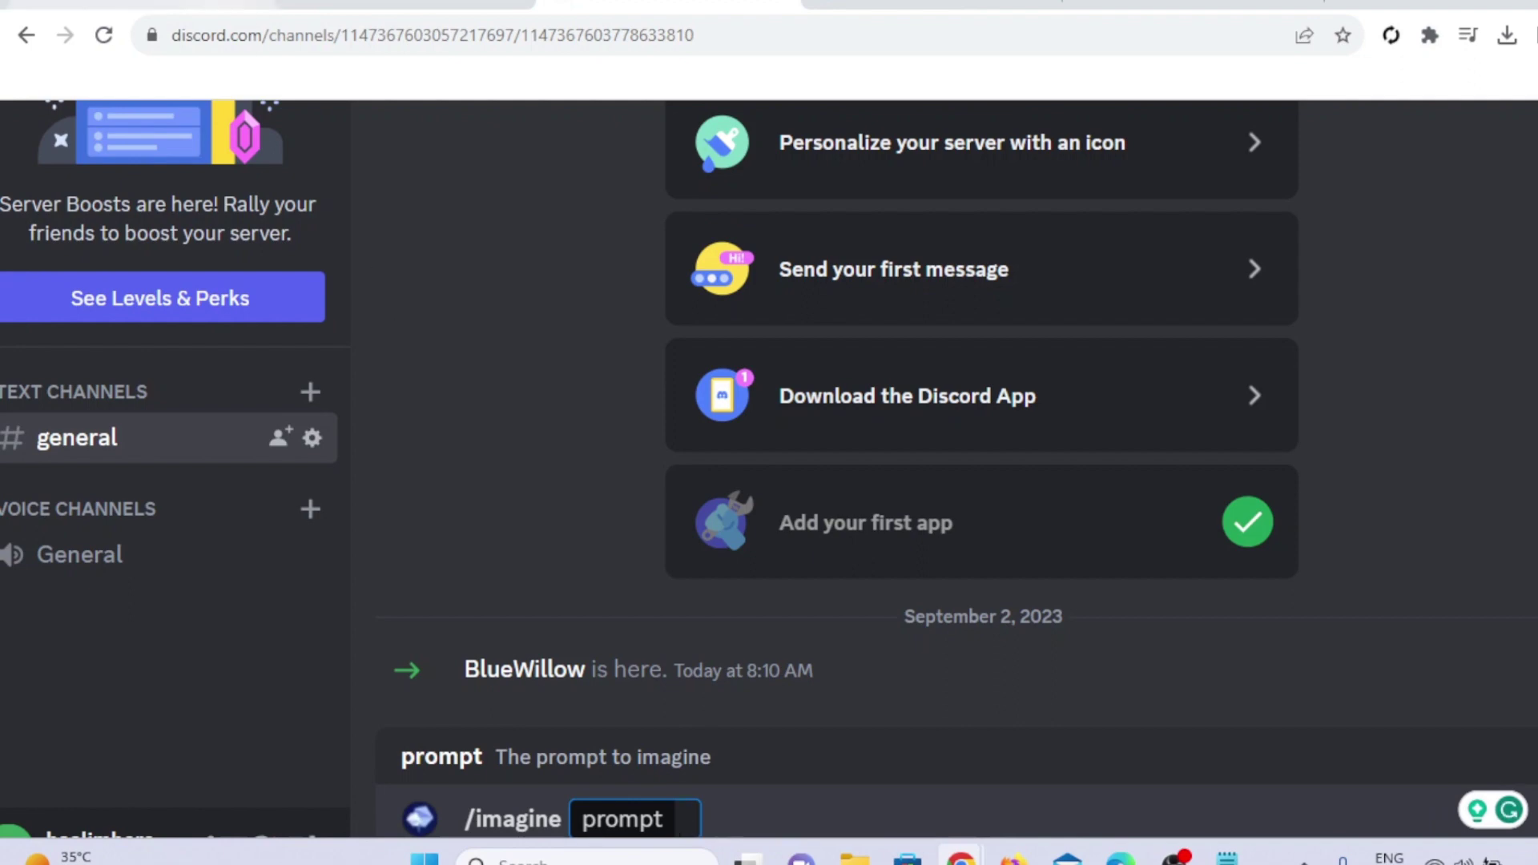
- Copy the first ChatGPT image prompt into the /imagine prompt field
scroll(517, 369, "down", 5)
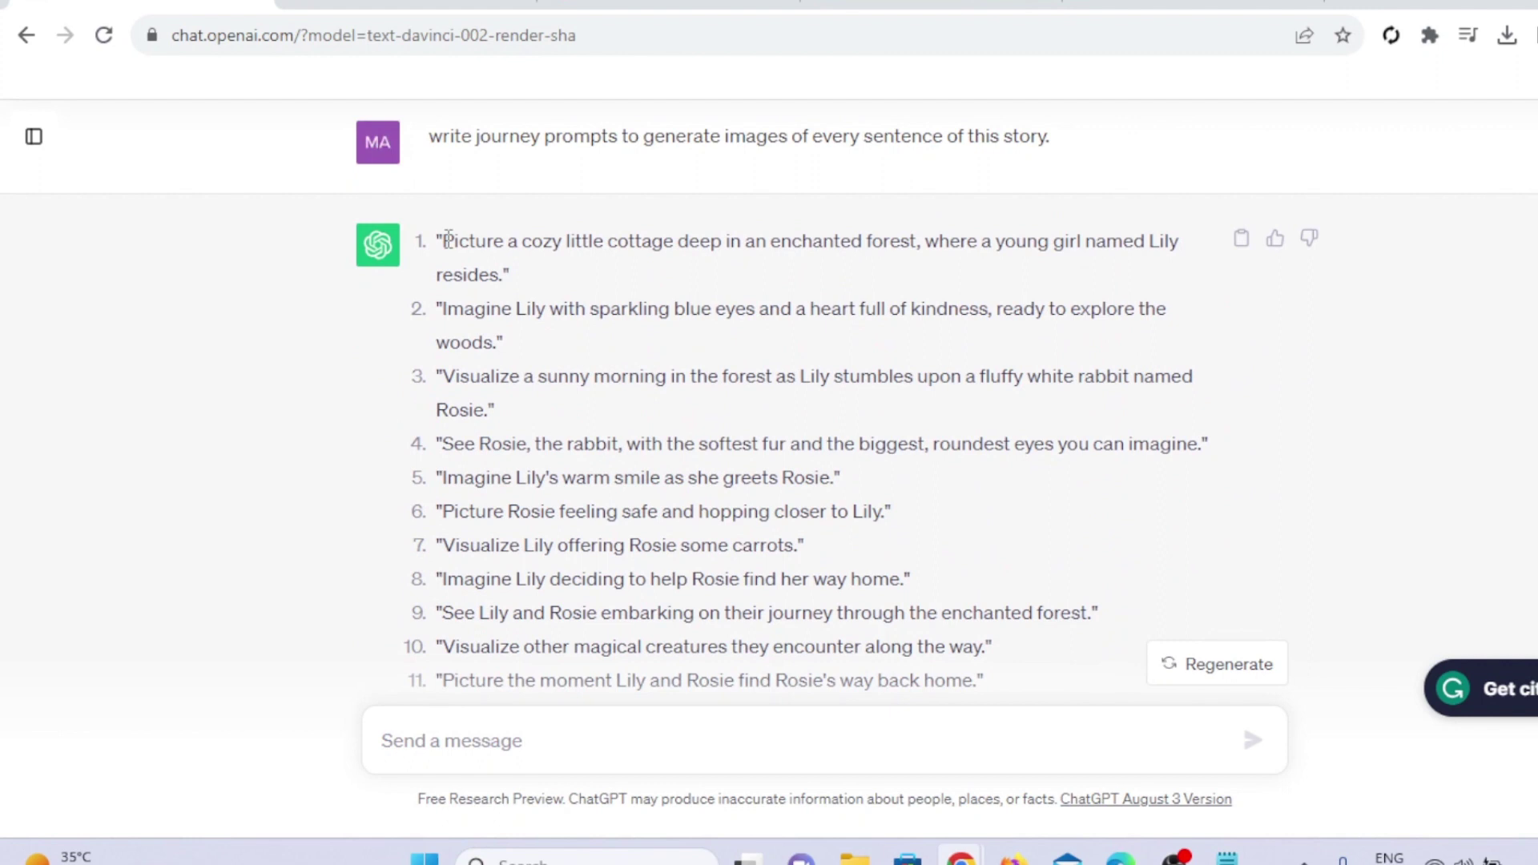
left_click_drag(447, 238, 503, 270)
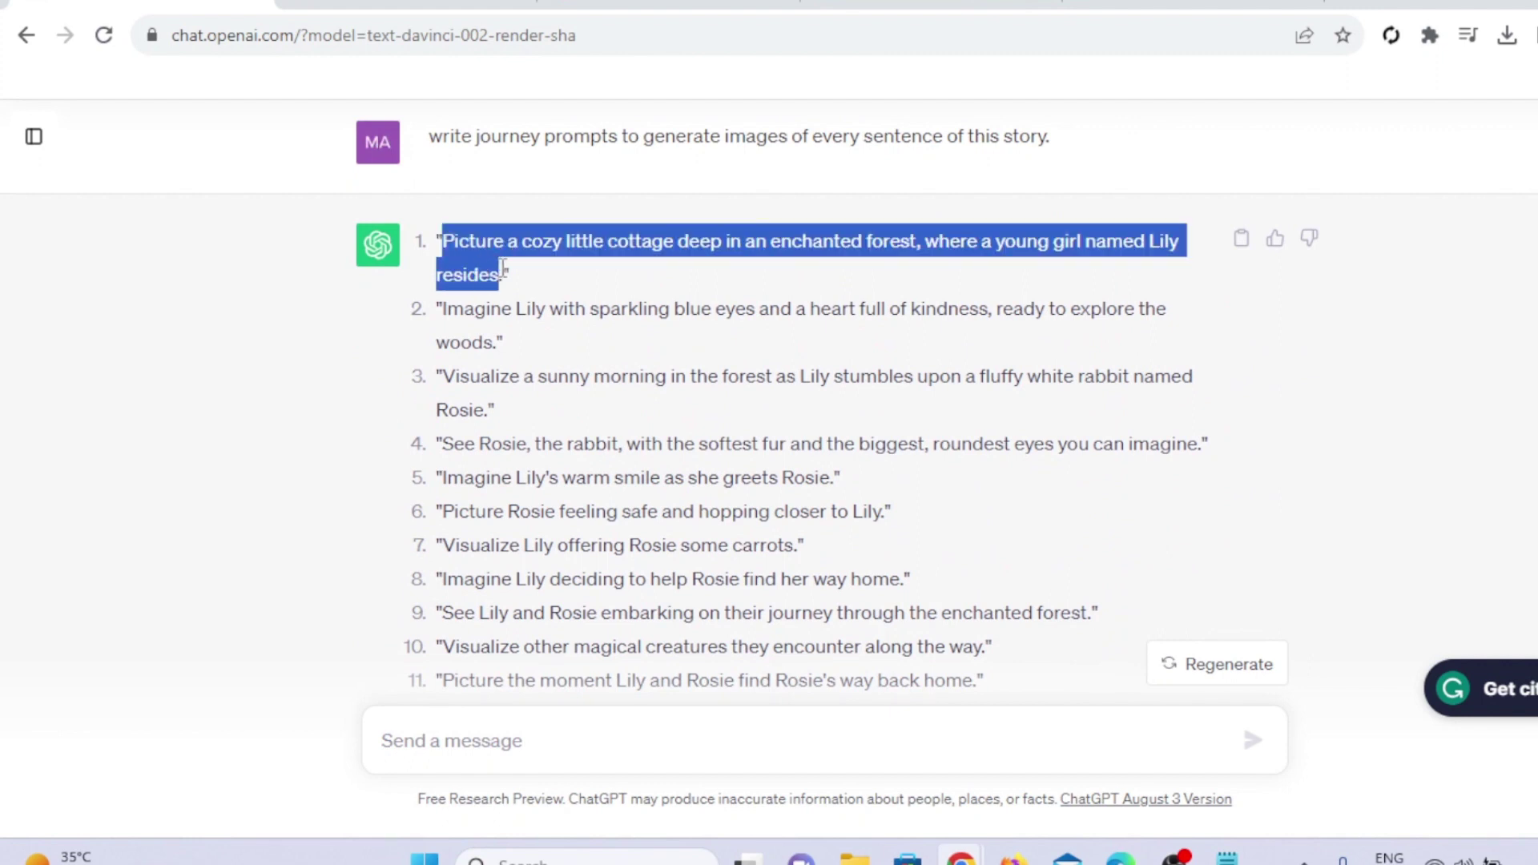
right_click(503, 229)
left_click(529, 252)
left_click(603, 8)
key("ctrl+v")
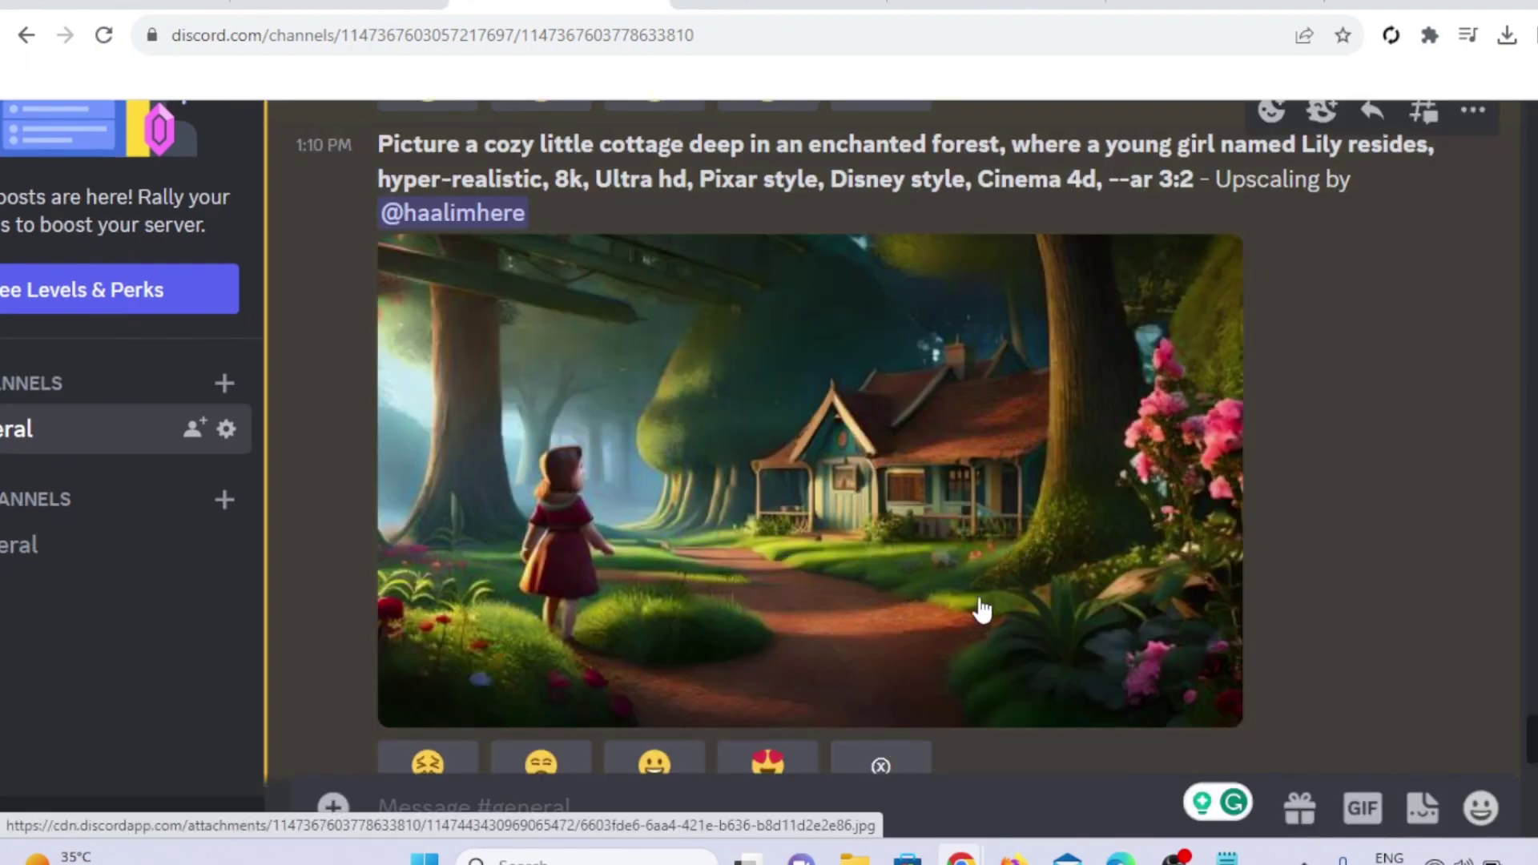
- Run /imagine for the next prompts and scroll through the upscaled Lily and rabbit images
left_click(516, 809)
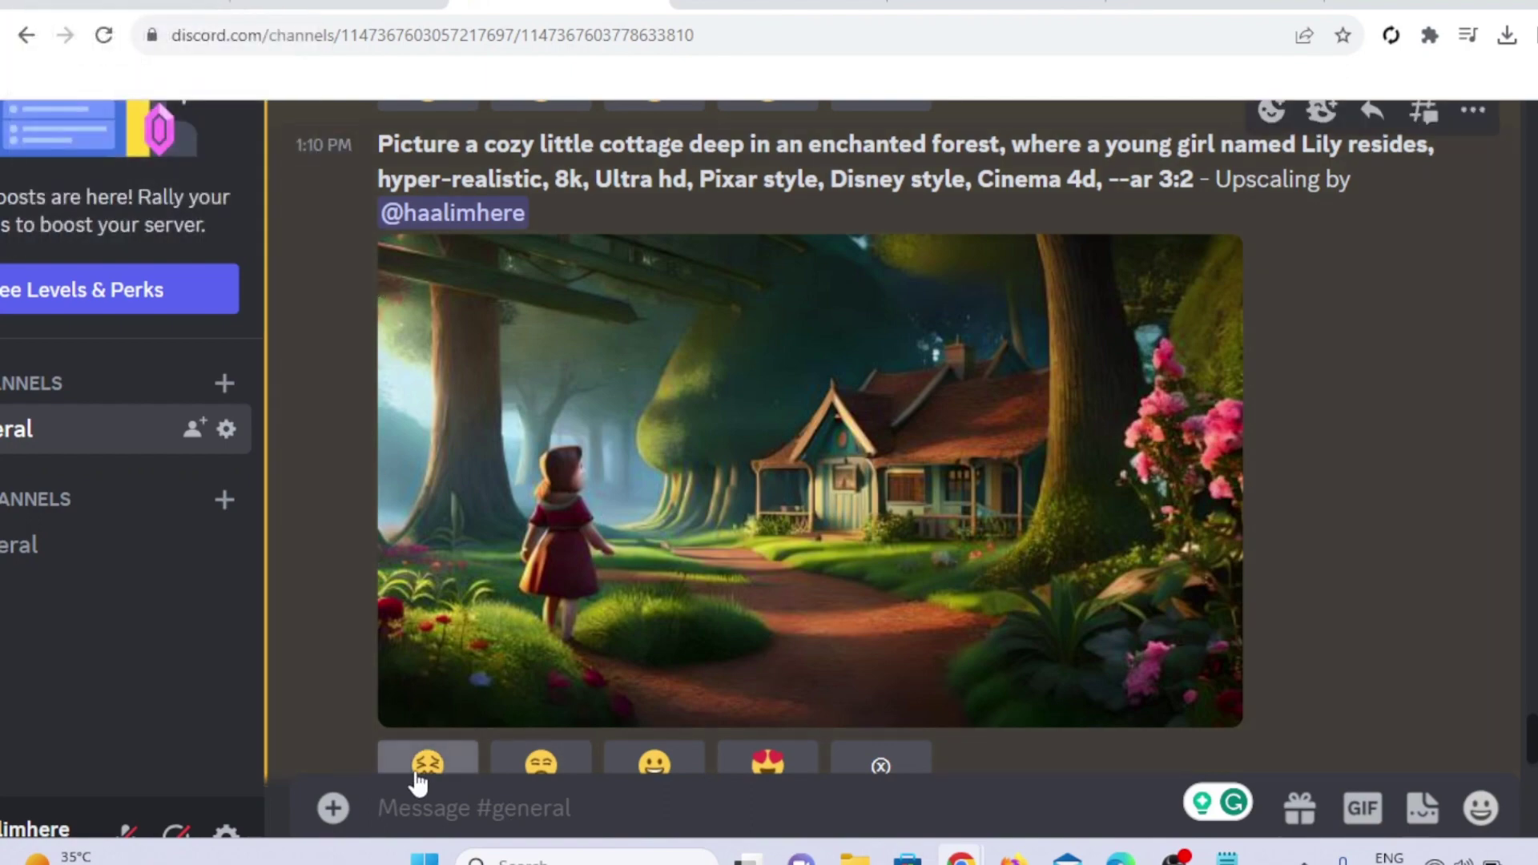
type("/")
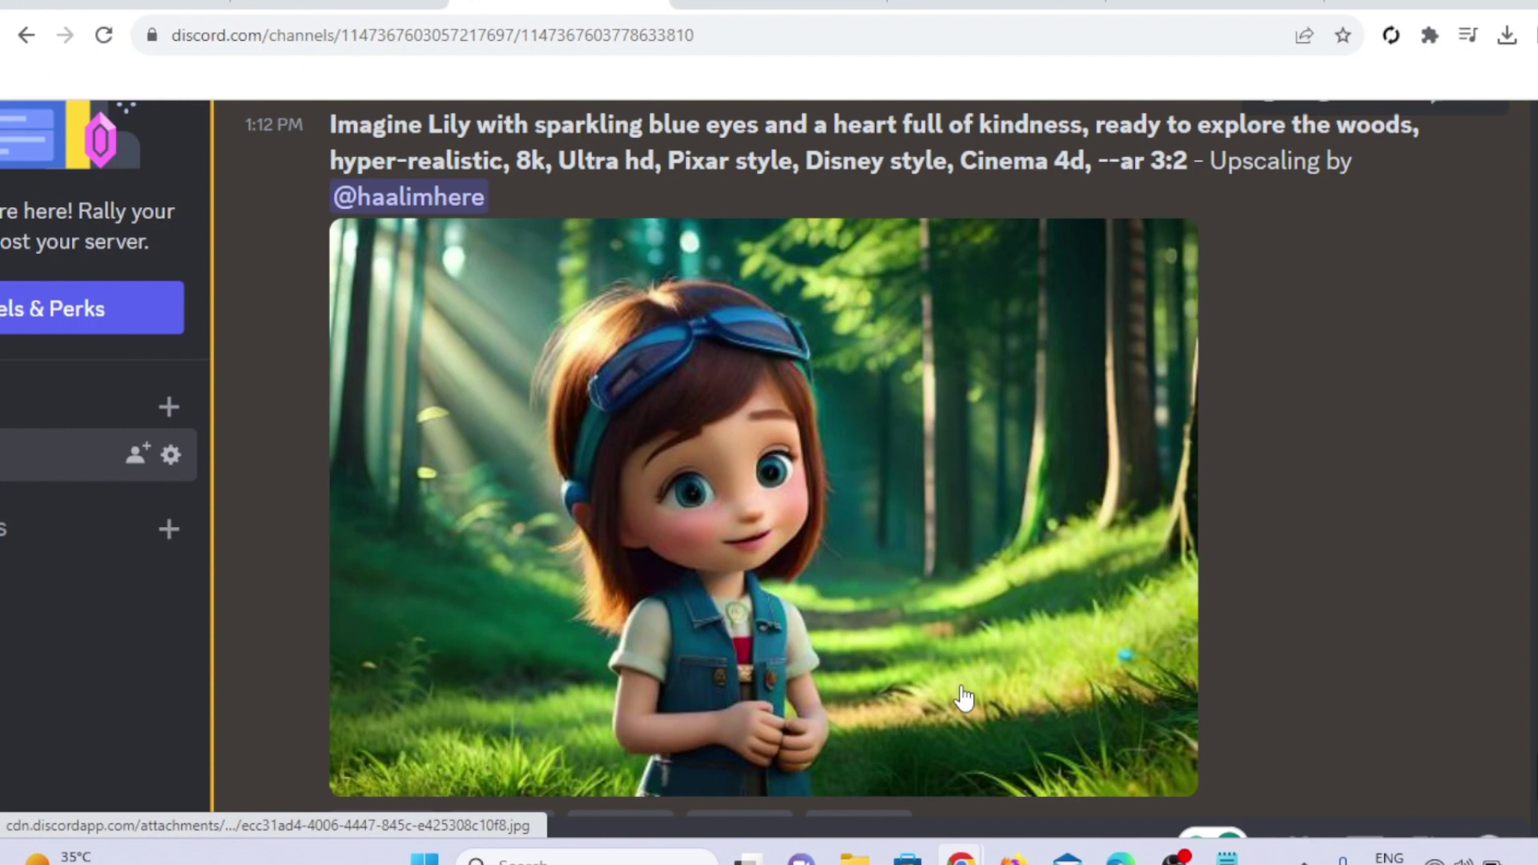
scroll(960, 685, "up", 2)
scroll(964, 697, "down", 3)
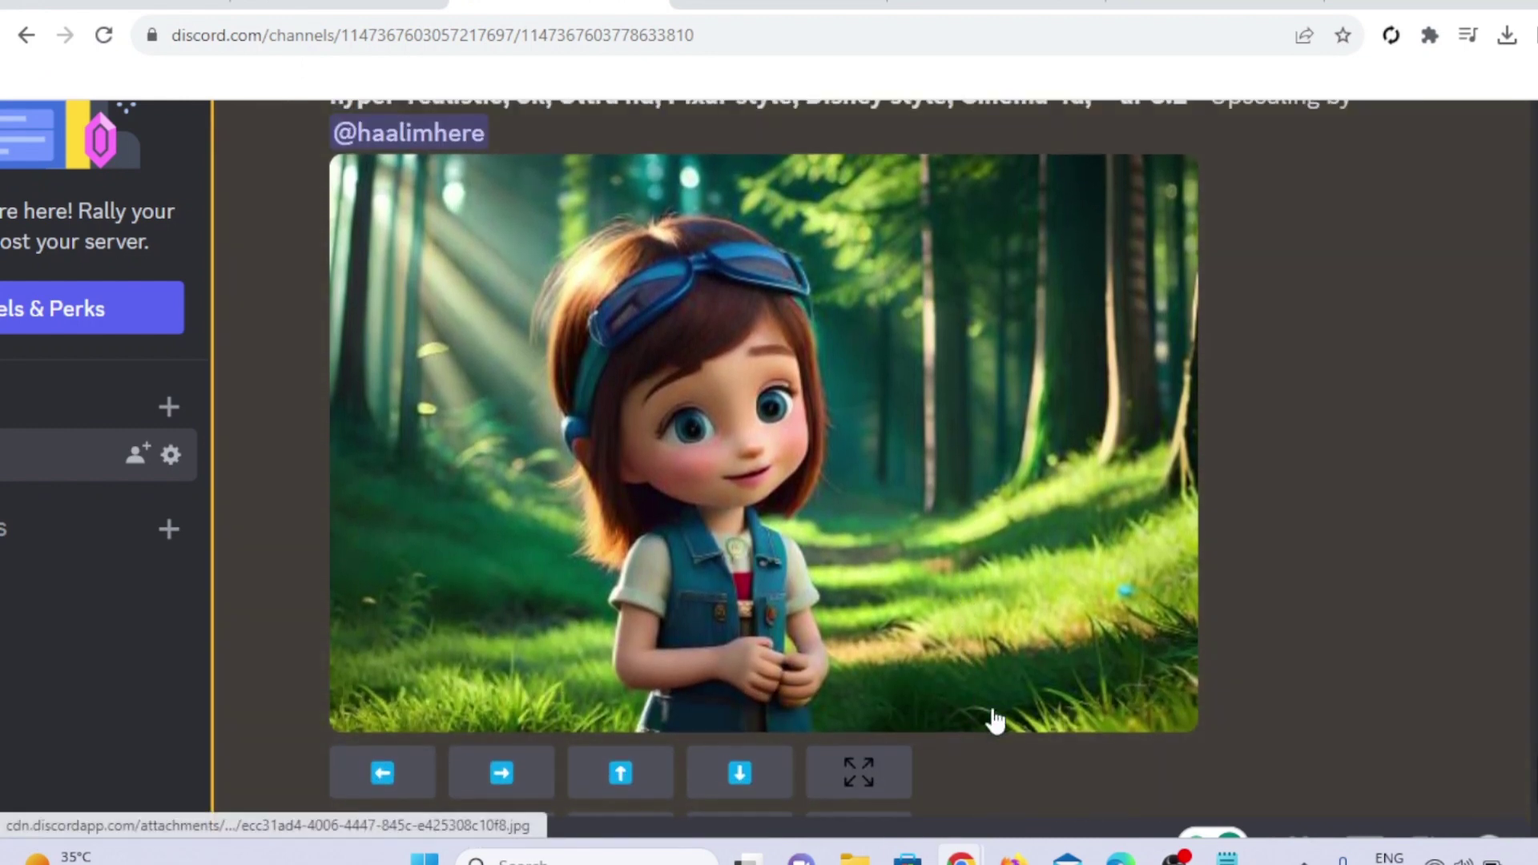
scroll(960, 681, "up", 1)
scroll(992, 705, "down", 10)
scroll(974, 667, "down", 1)
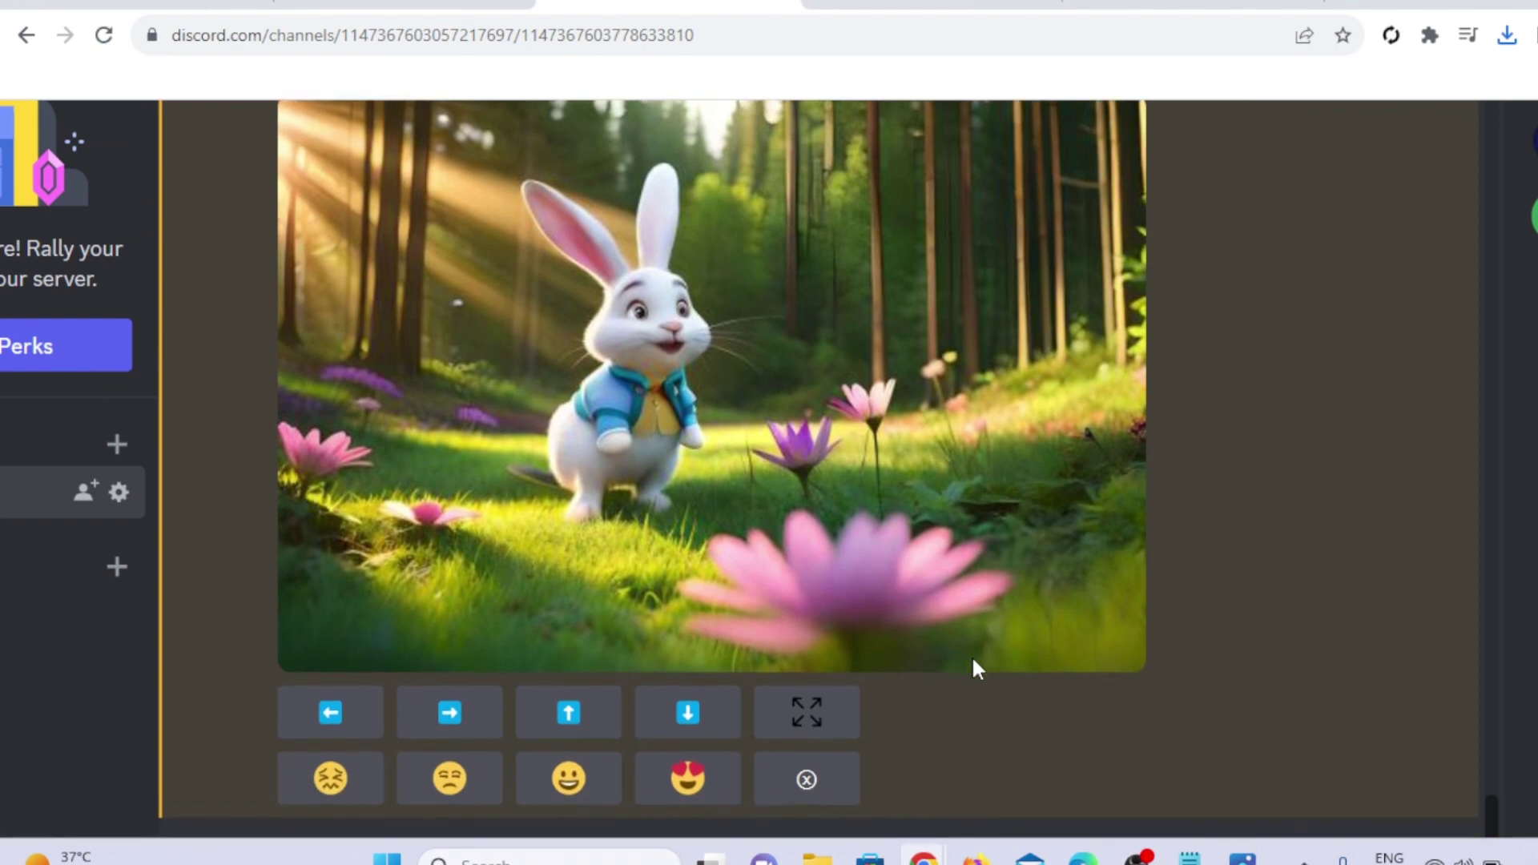
scroll(974, 667, "down", 1)
scroll(976, 671, "down", 1)
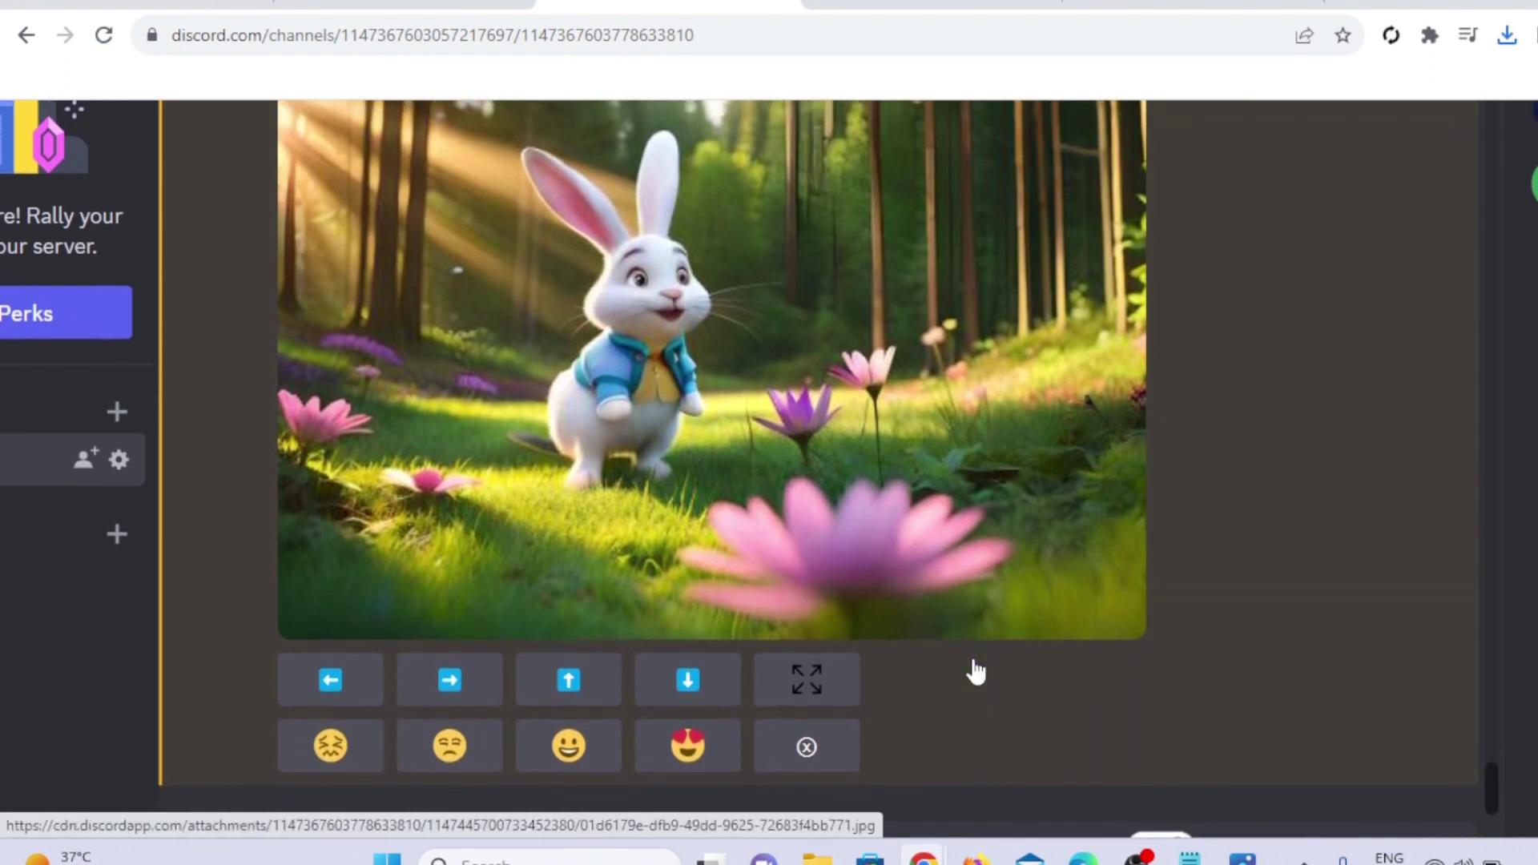
scroll(976, 671, "down", 2)
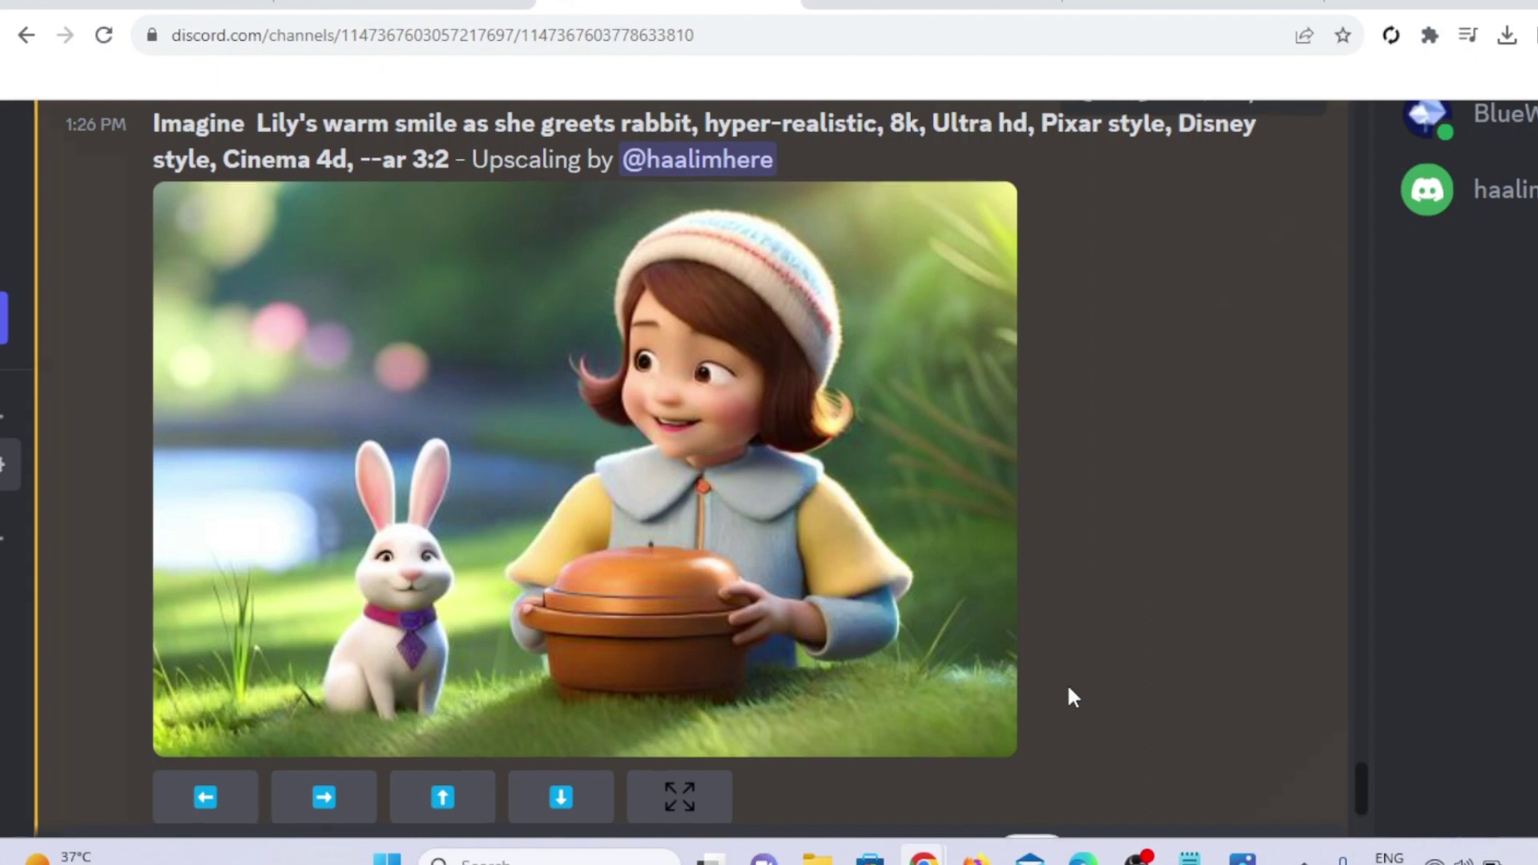
- Generate a four-second Gen-2 clip from img 1 and play the cottage preview
scroll(1069, 694, "down", 1)
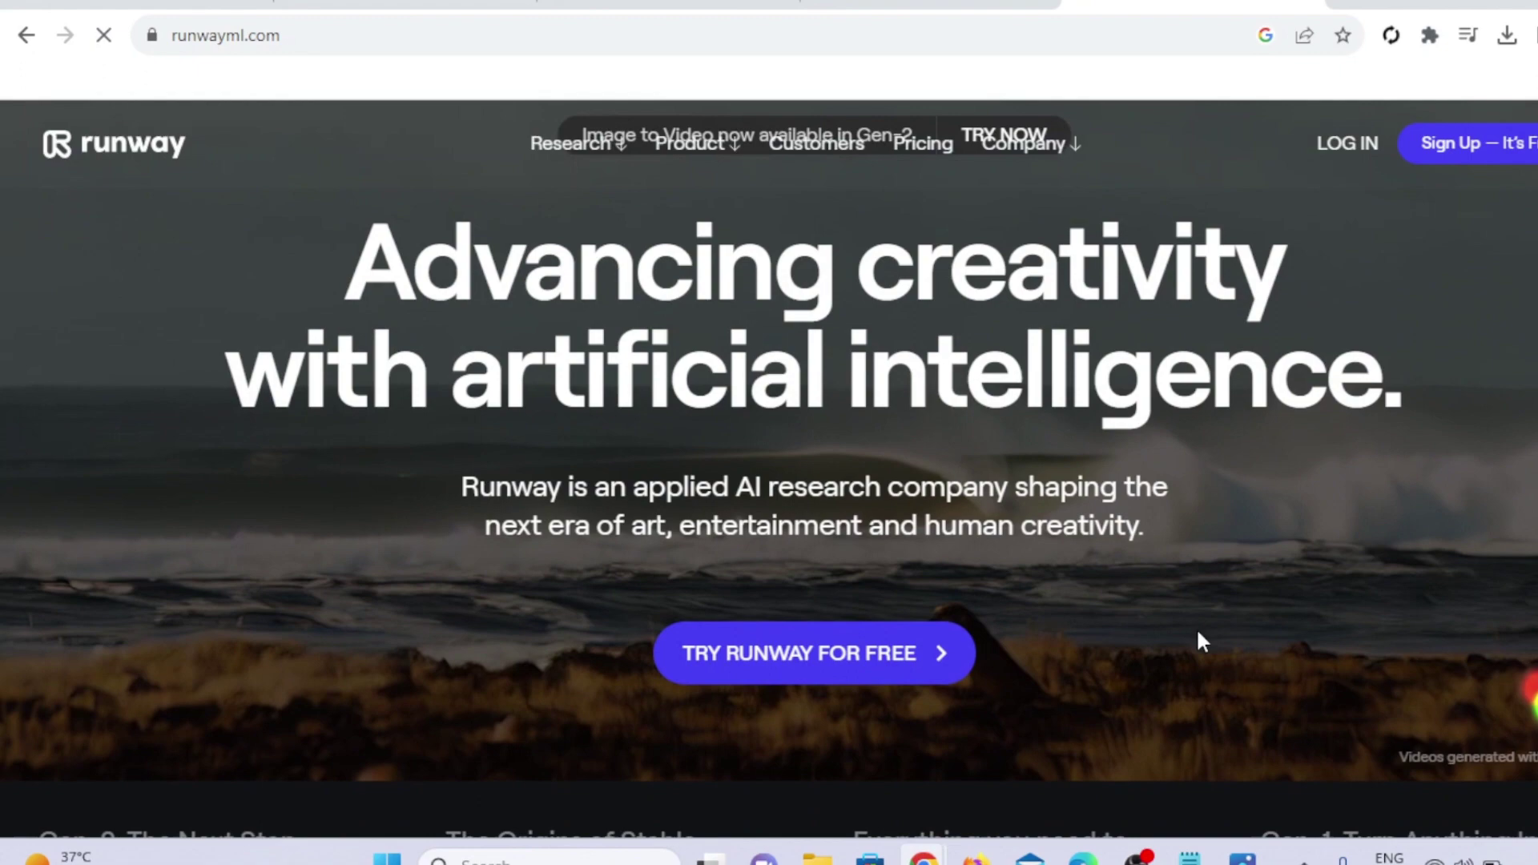
scroll(1199, 637, "down", 2)
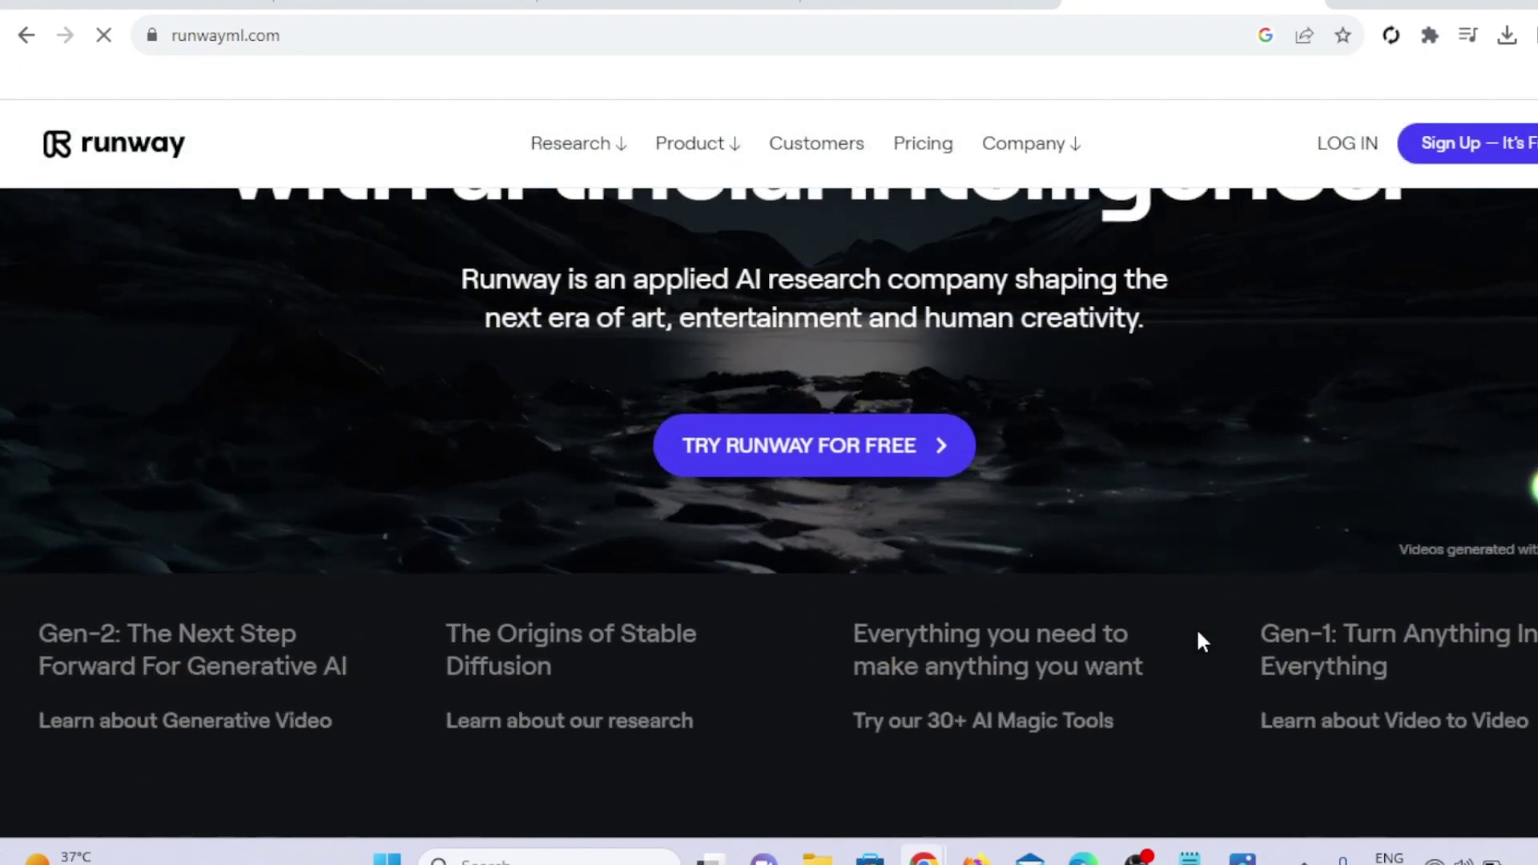
scroll(1199, 635, "down", 3)
scroll(1199, 635, "down", 2)
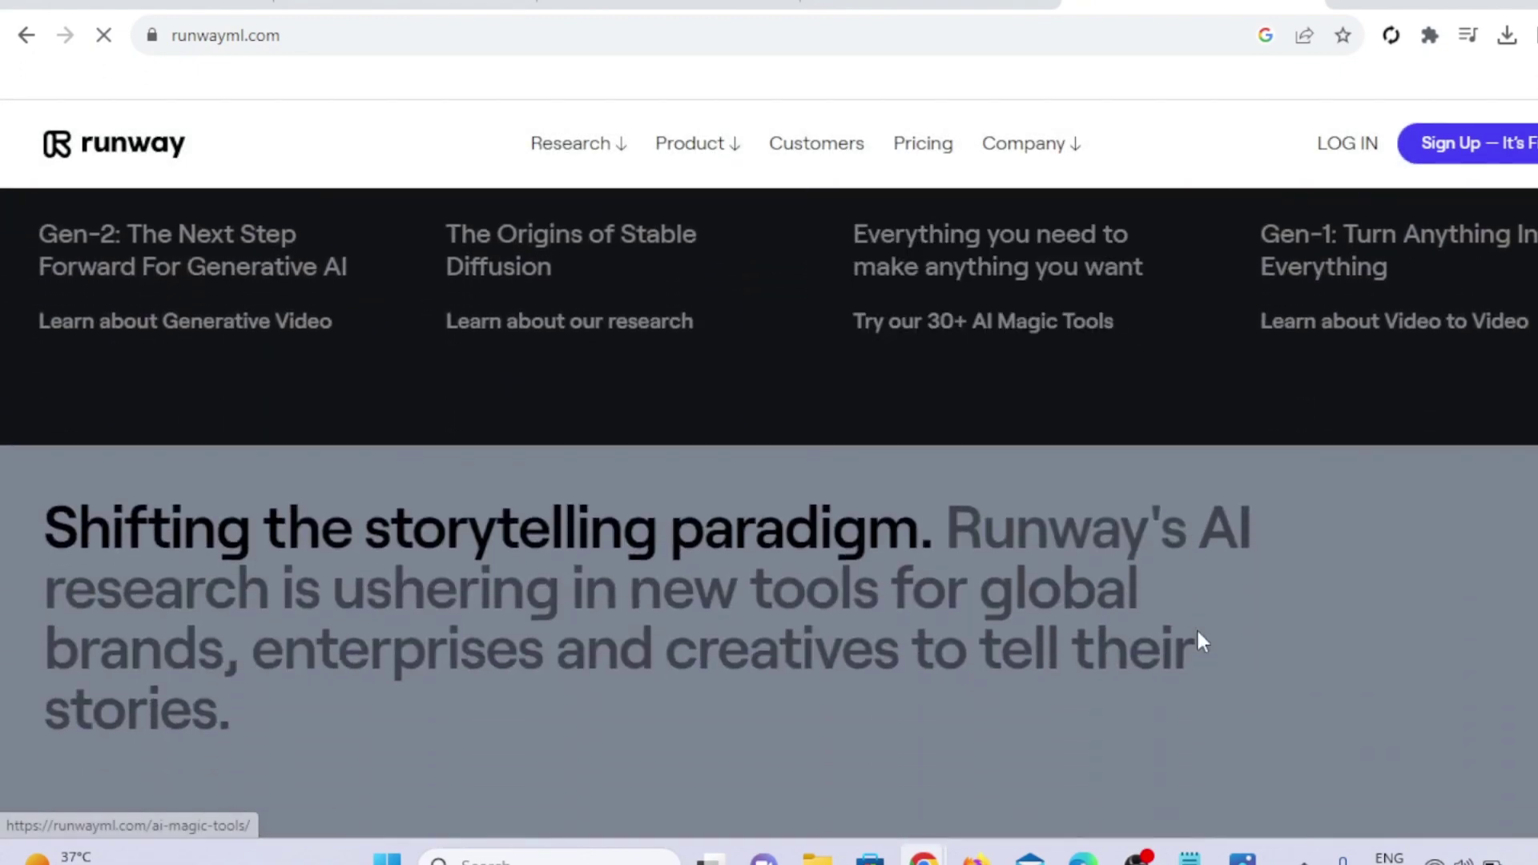
scroll(1198, 637, "up", 2)
scroll(1198, 637, "up", 2)
scroll(1199, 637, "up", 2)
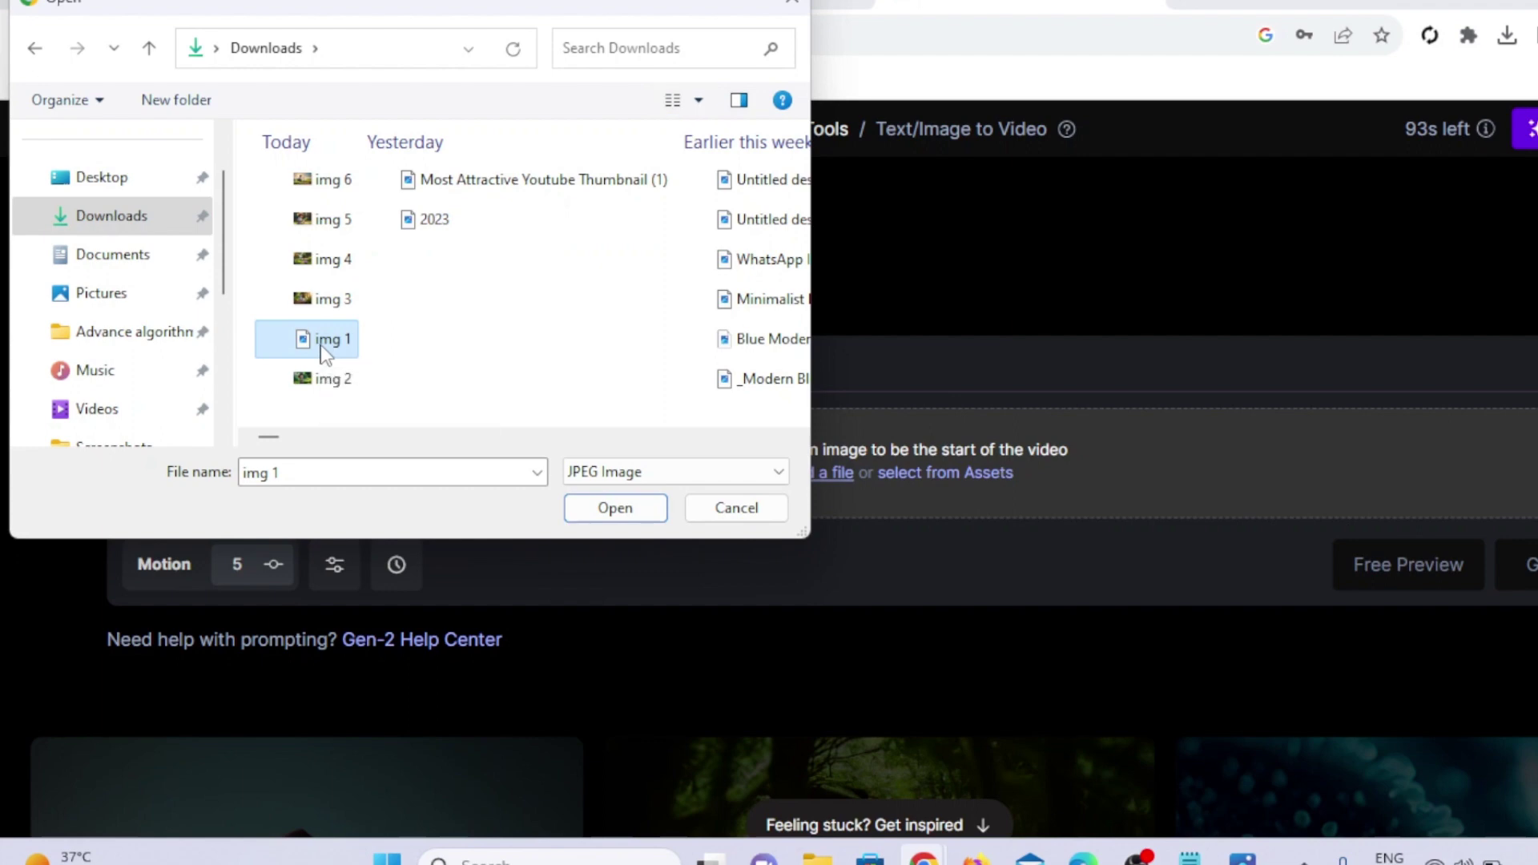
left_click(624, 509)
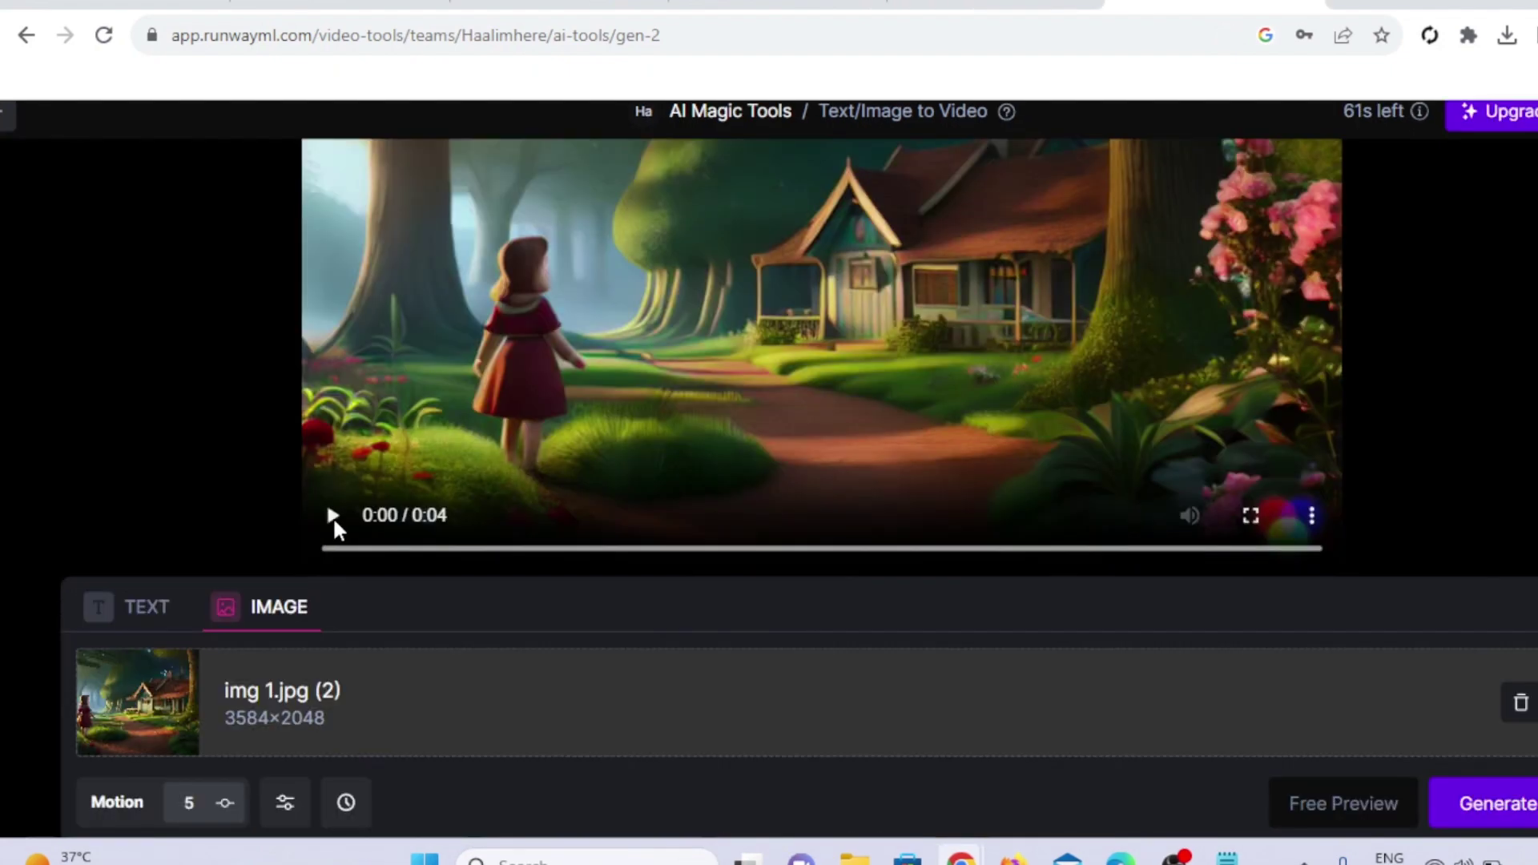
left_click(333, 519)
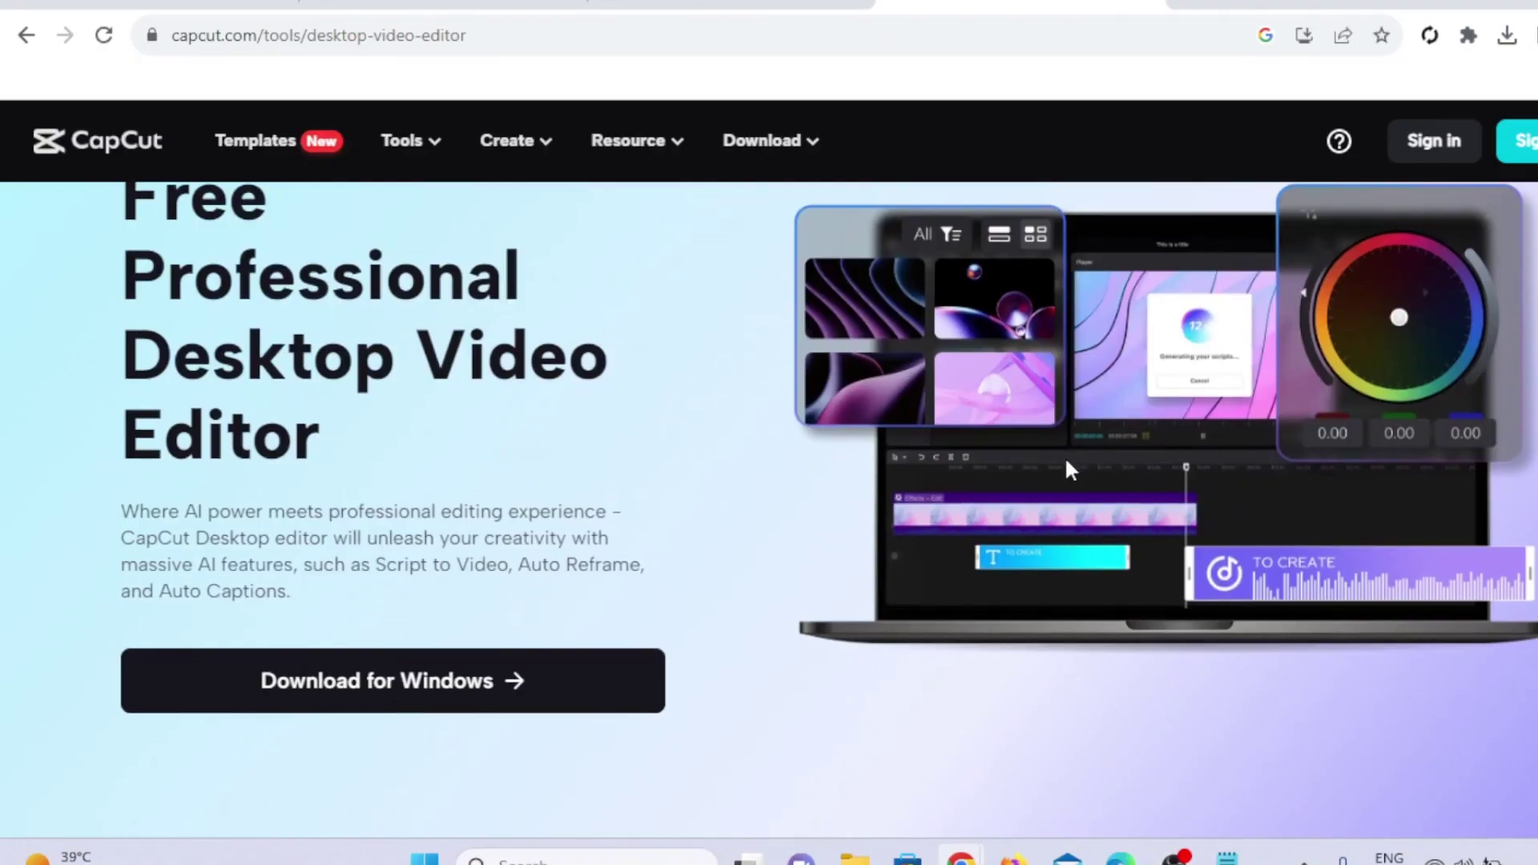
- Scroll down the CapCut desktop editor web page
scroll(1068, 469, "down", 10)
scroll(1068, 467, "down", 3)
scroll(1068, 467, "down", 5)
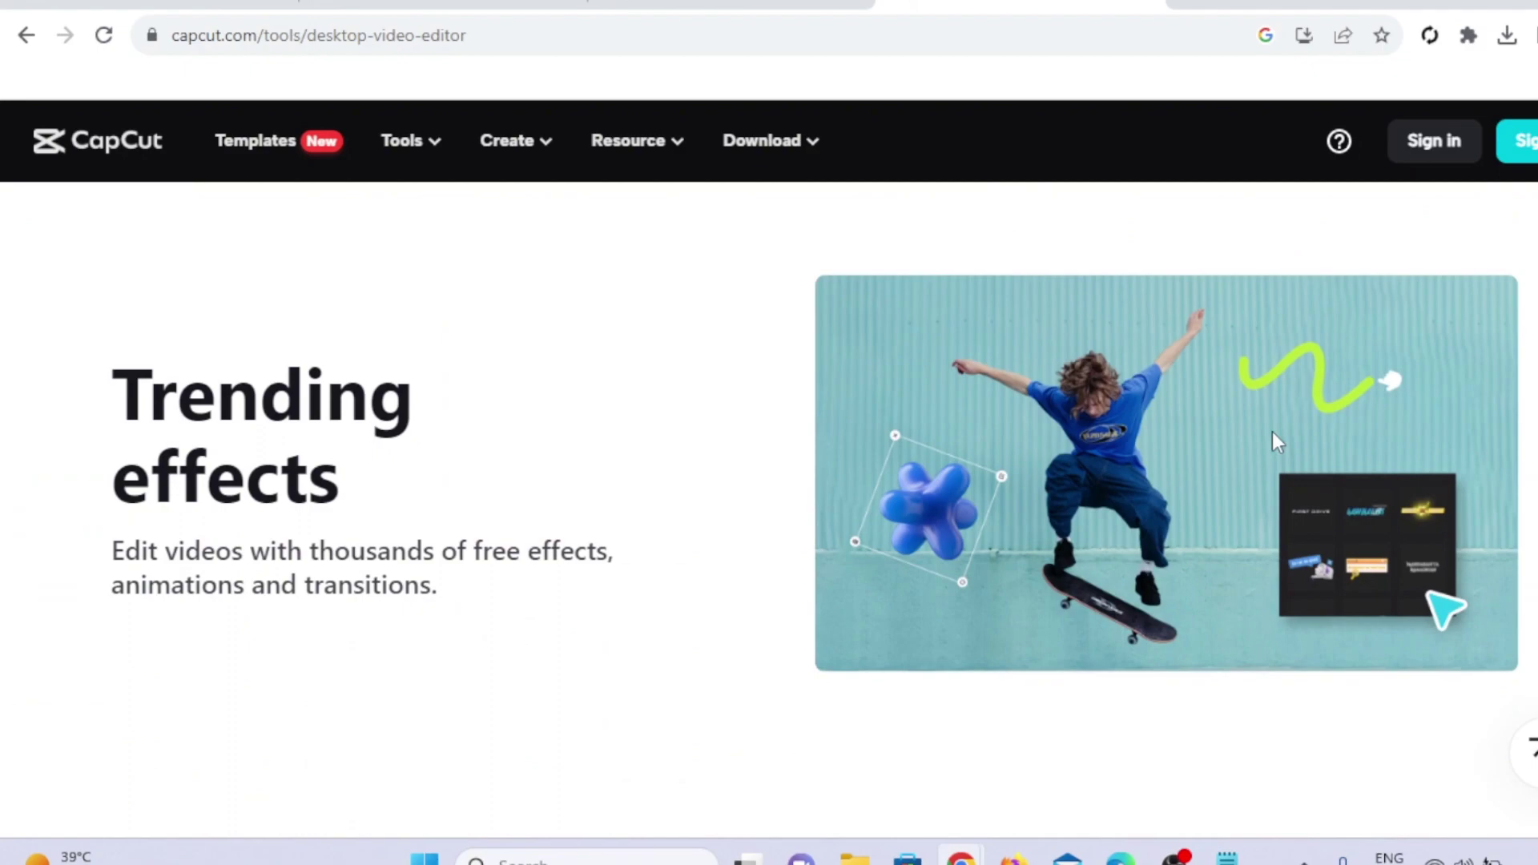
scroll(1068, 469, "down", 5)
scroll(1068, 469, "down", 4)
scroll(1068, 469, "down", 1)
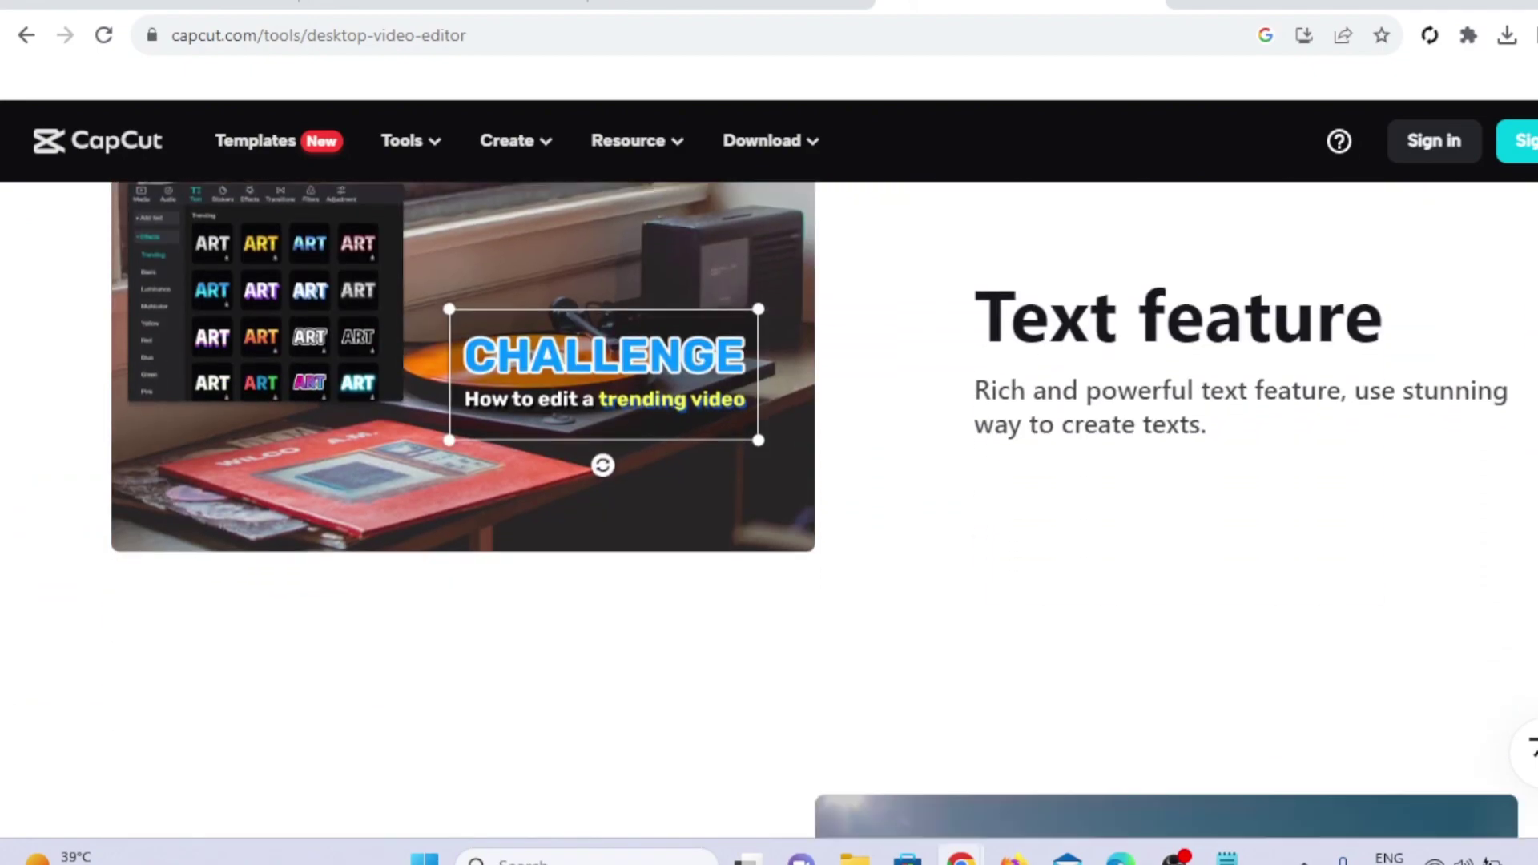
scroll(1068, 469, "down", 7)
scroll(1068, 468, "down", 5)
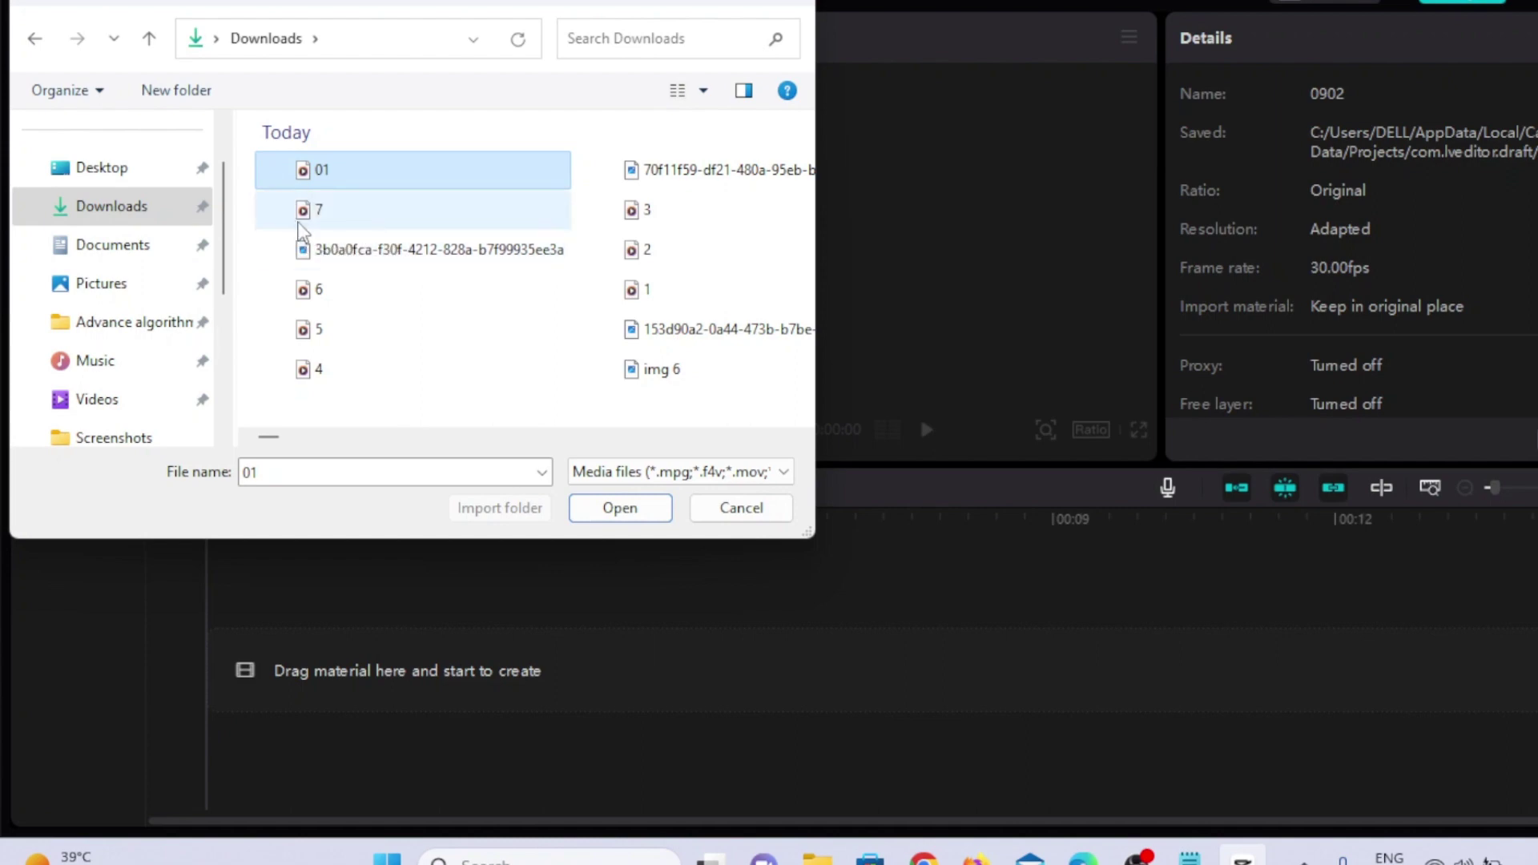
- Import 01.mp4 and lay 01.mp4 then 1.mp4–7.mp4 in order on the timeline
left_click(617, 509)
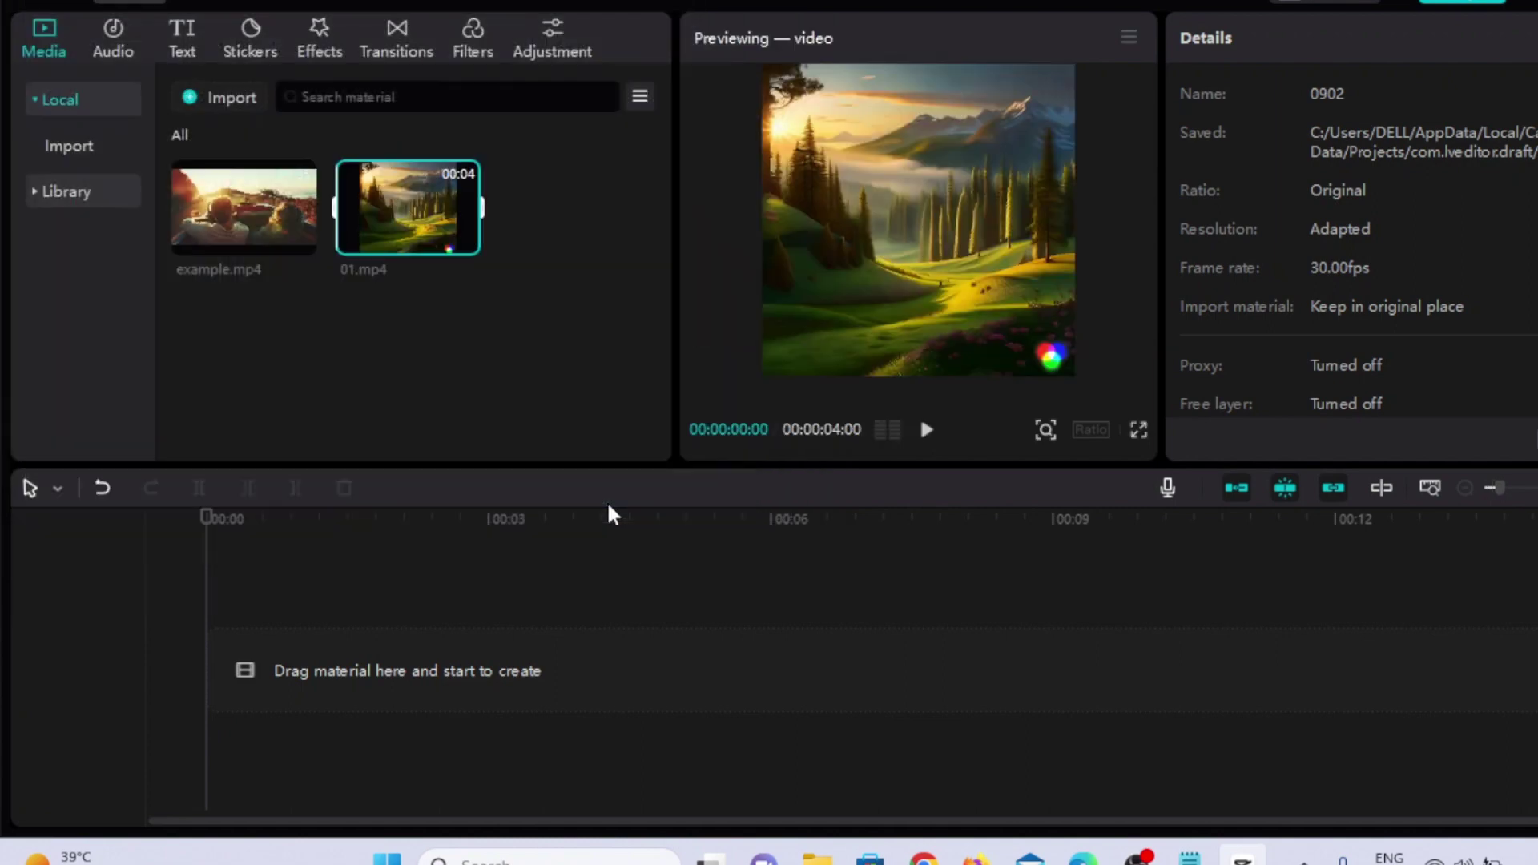
left_click(465, 240)
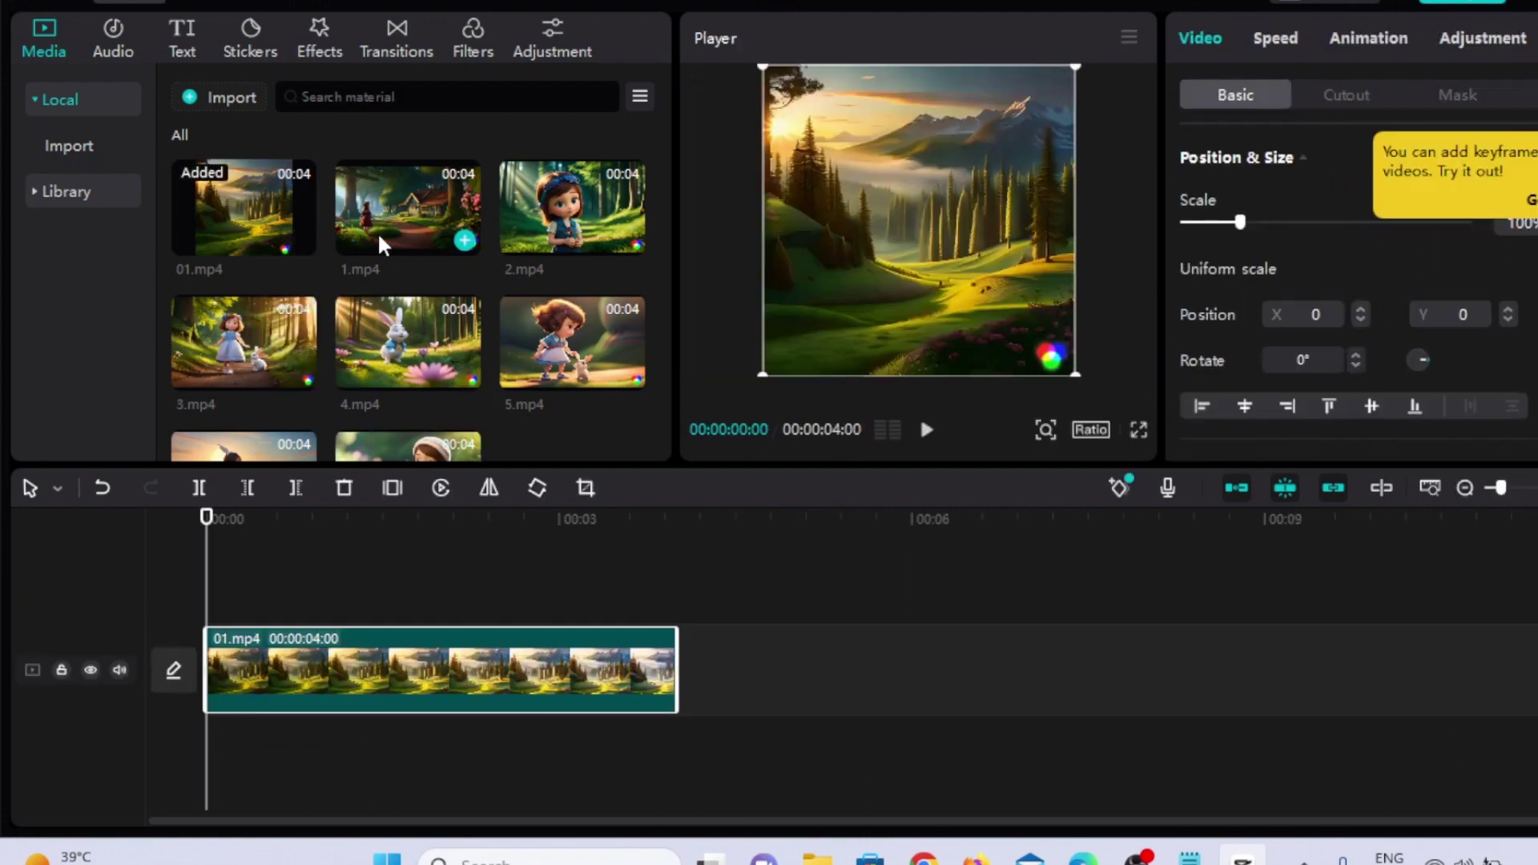
left_click_drag(382, 244, 725, 663)
mouse_move(552, 205)
left_mouse_down()
mouse_move(1162, 685)
mouse_move(1155, 673)
left_mouse_up()
left_click_drag(320, 344, 1202, 673)
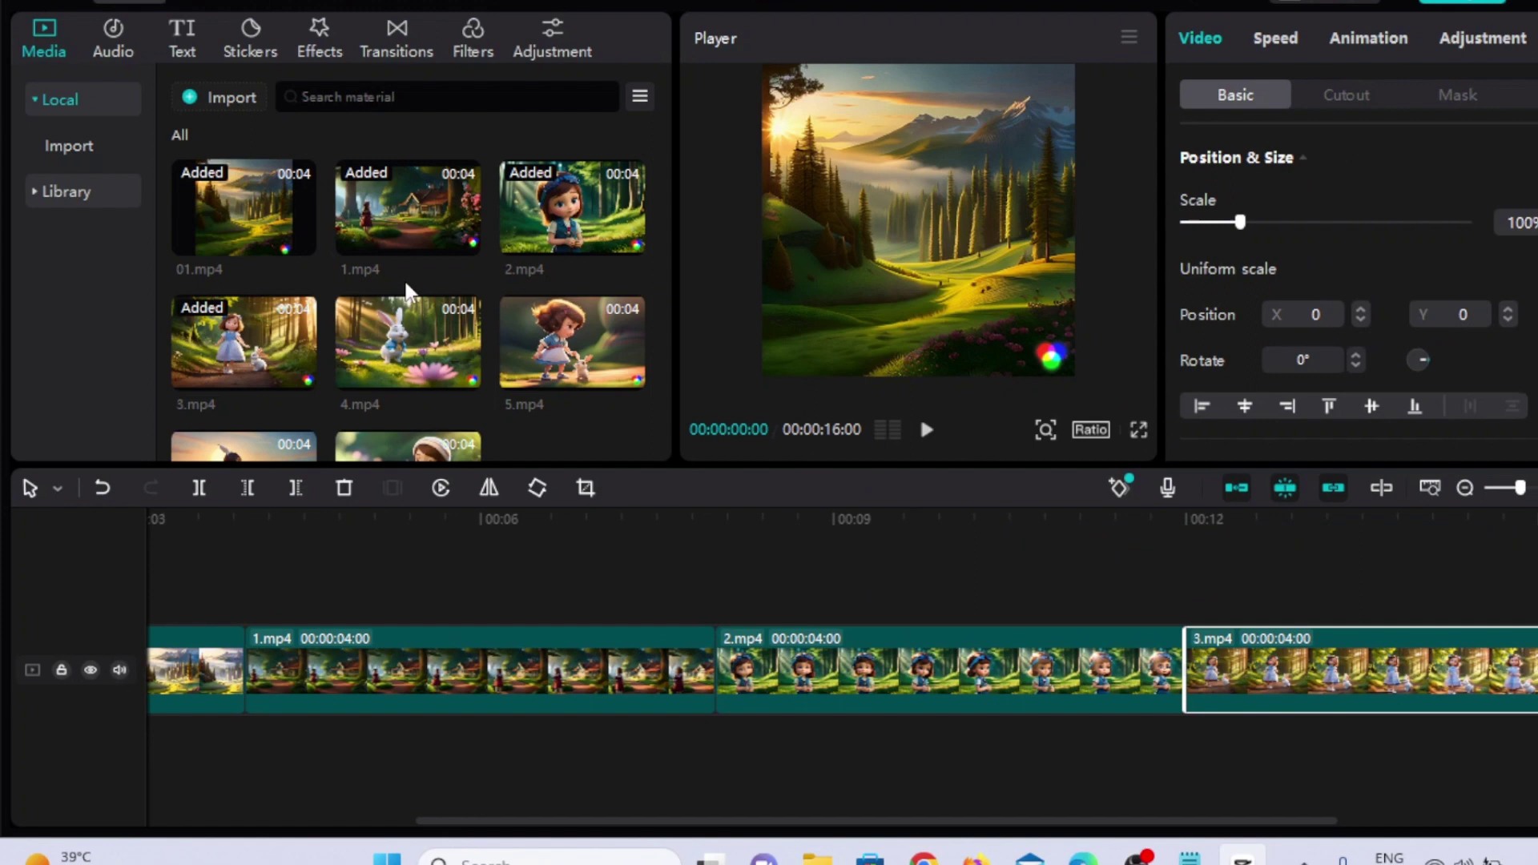
left_click_drag(1122, 555, 1185, 673)
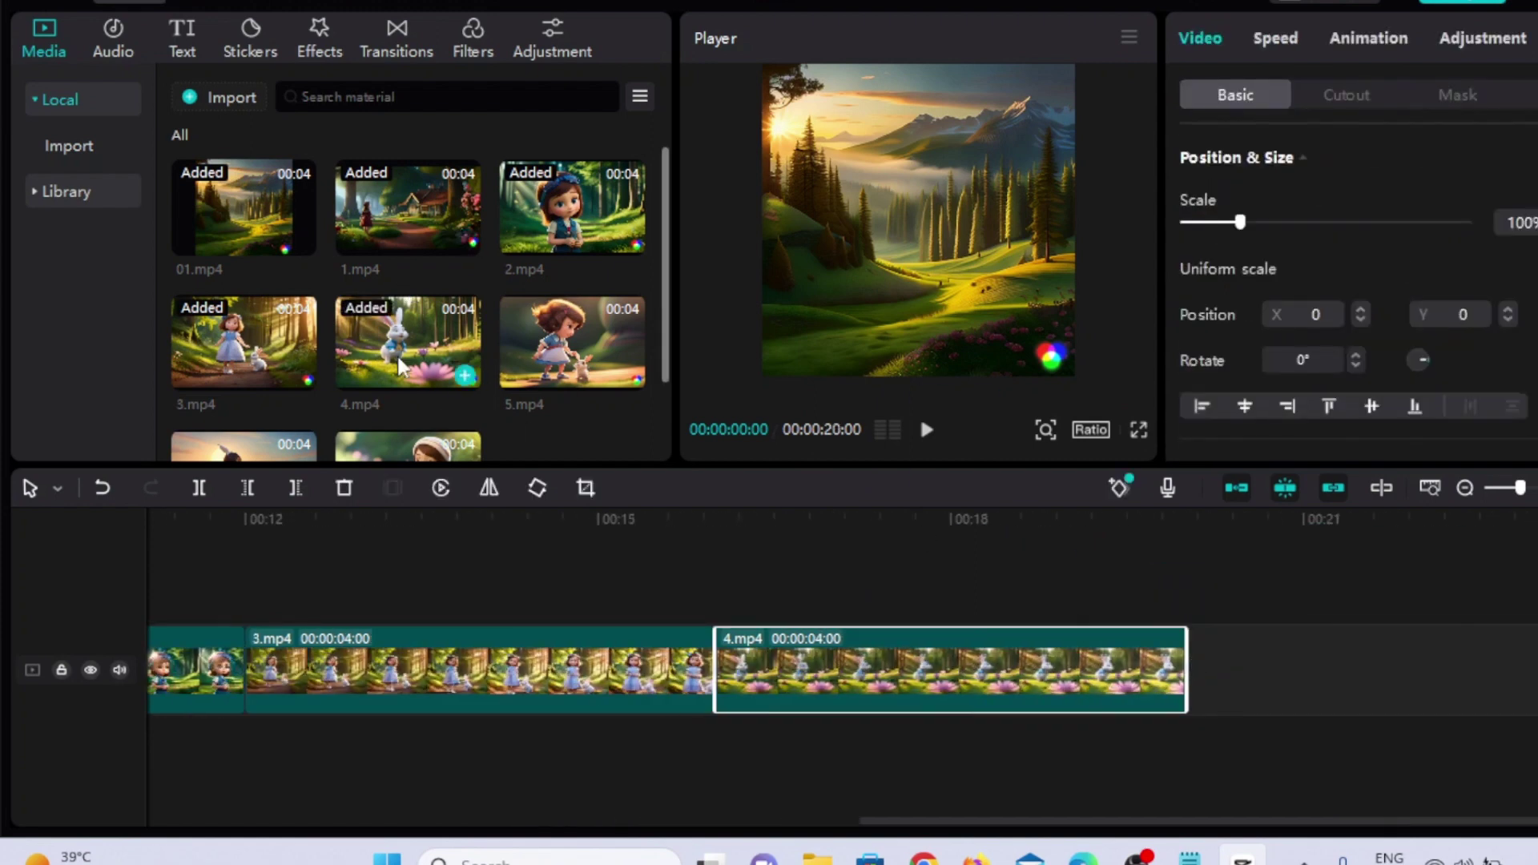
left_click_drag(572, 343, 1198, 682)
scroll(409, 321, "down", 2)
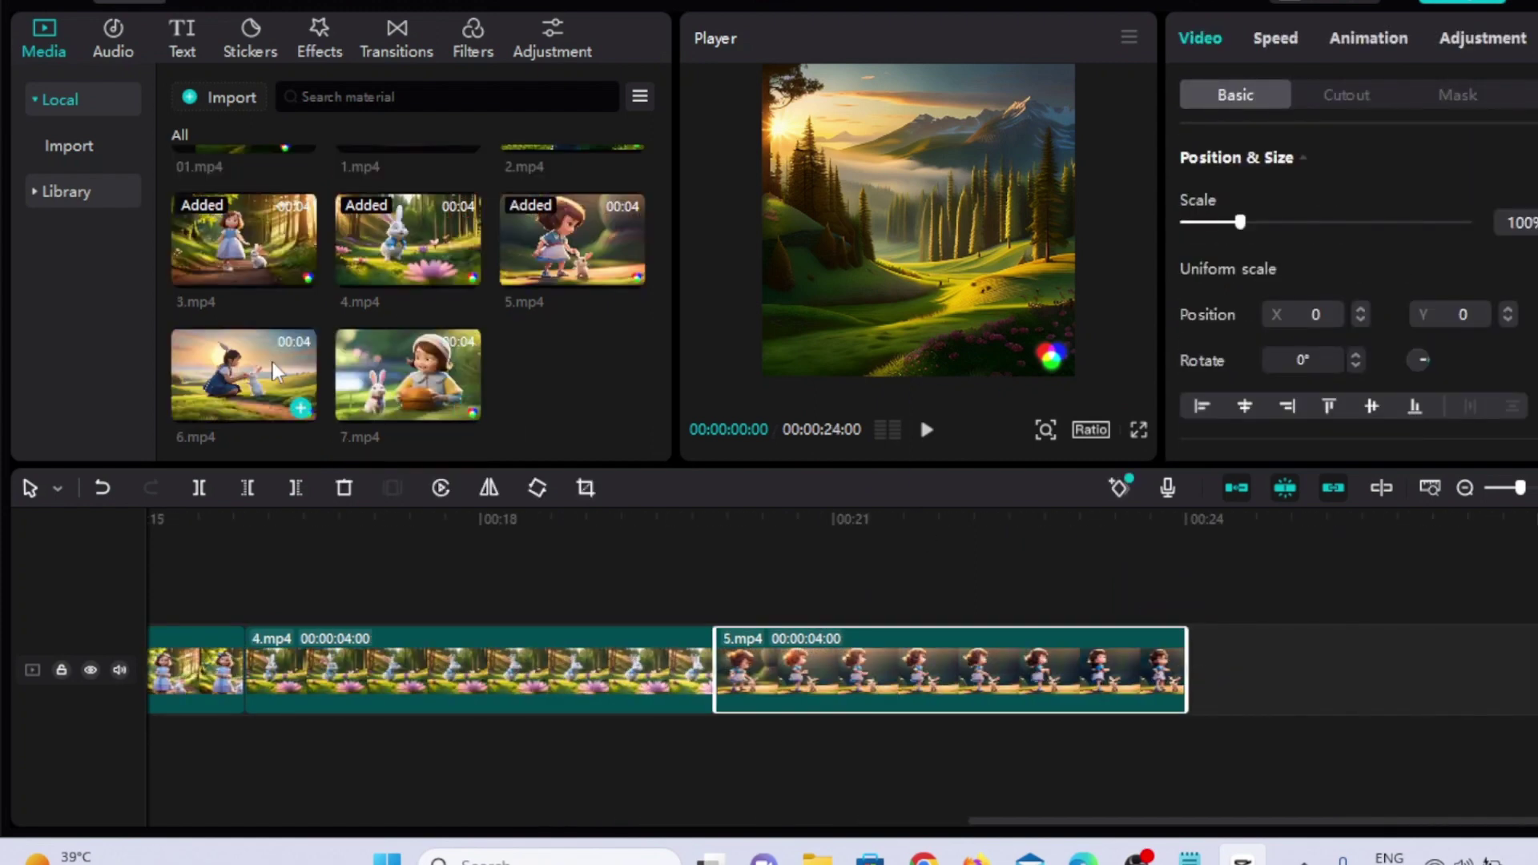
mouse_move(281, 370)
left_mouse_down()
mouse_move(1122, 715)
mouse_move(1143, 687)
left_mouse_up()
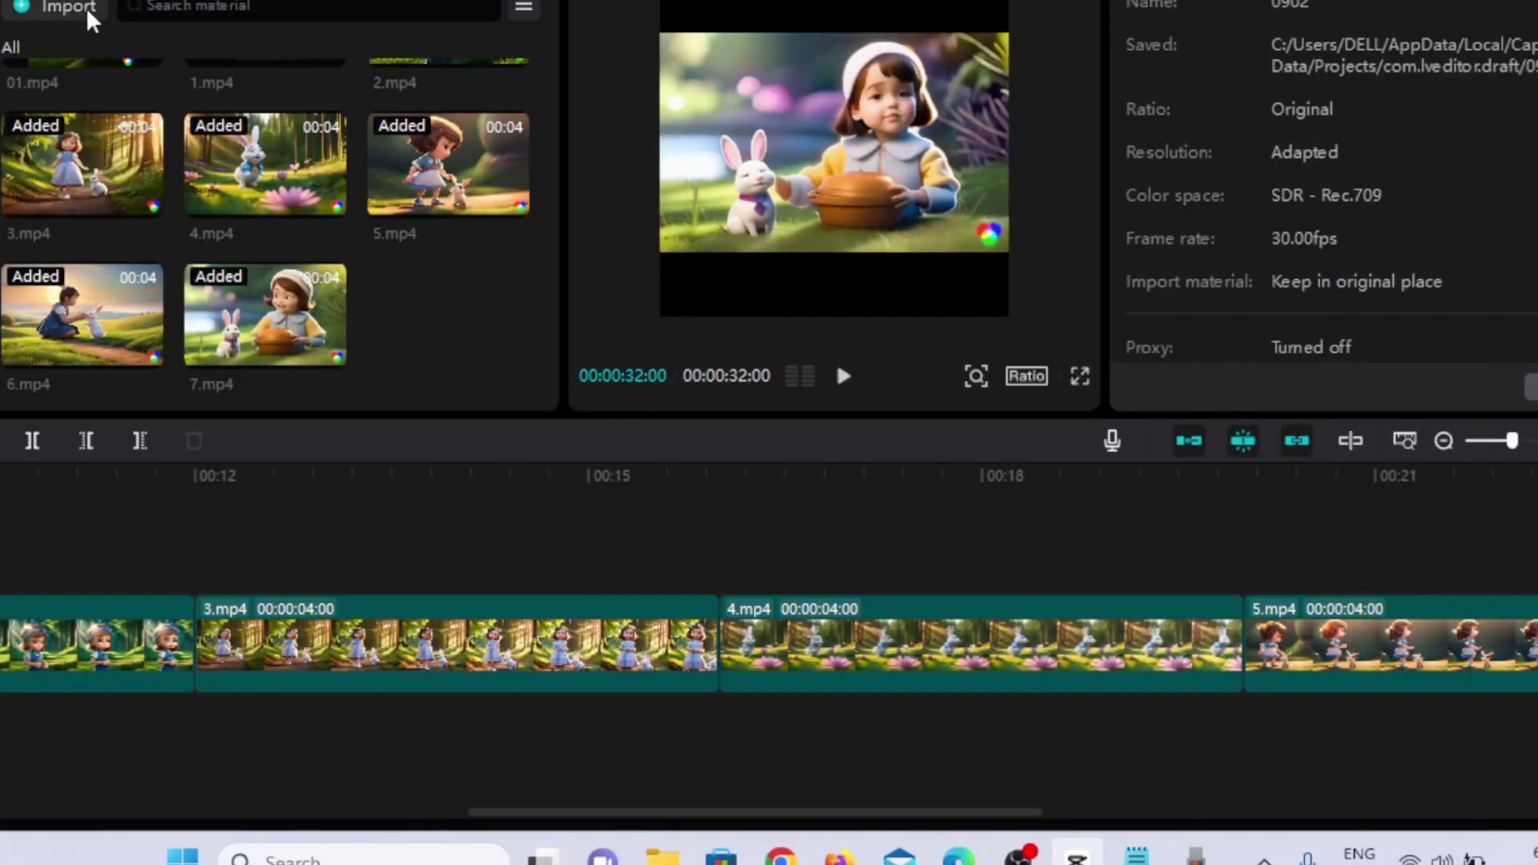
- Import Recording (11), place it on the audio track at 00:00, and play from the start
left_click(69, 8)
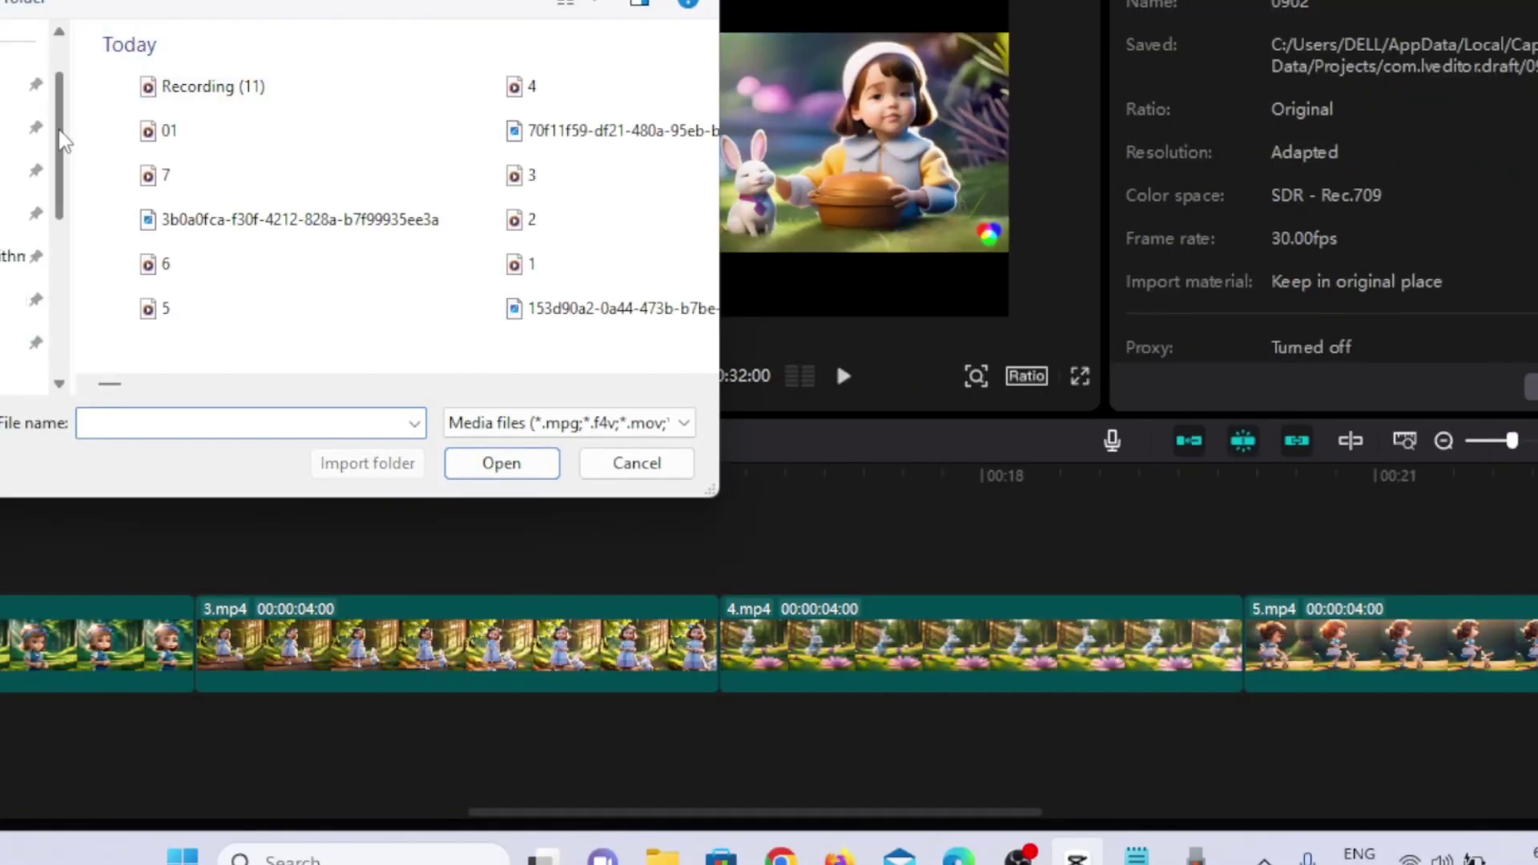
left_click(257, 92)
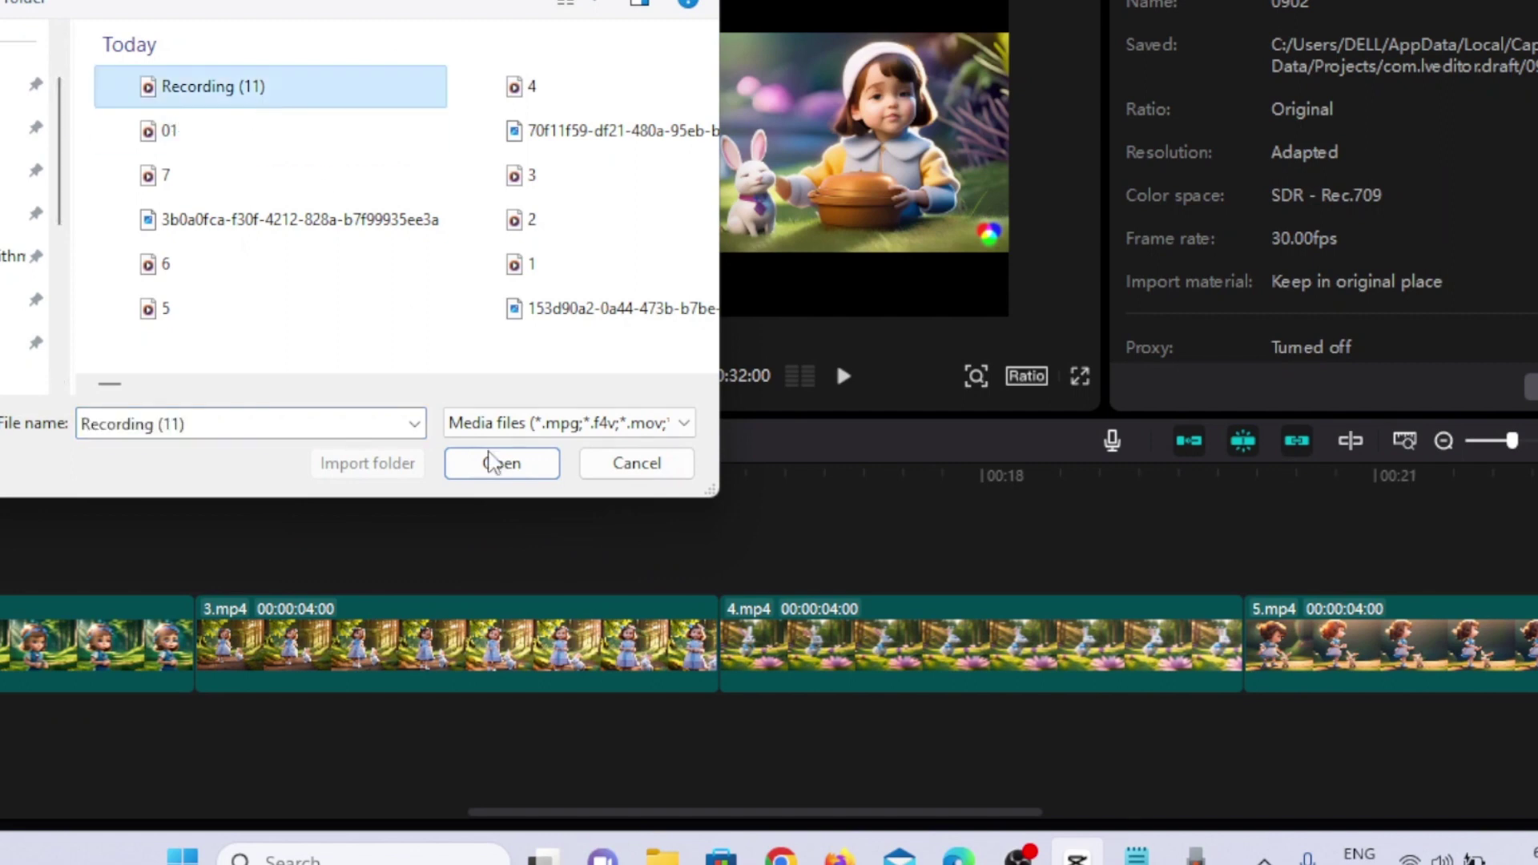
left_click(496, 467)
mouse_move(449, 336)
left_mouse_down()
mouse_move(513, 717)
mouse_move(127, 730)
left_mouse_up()
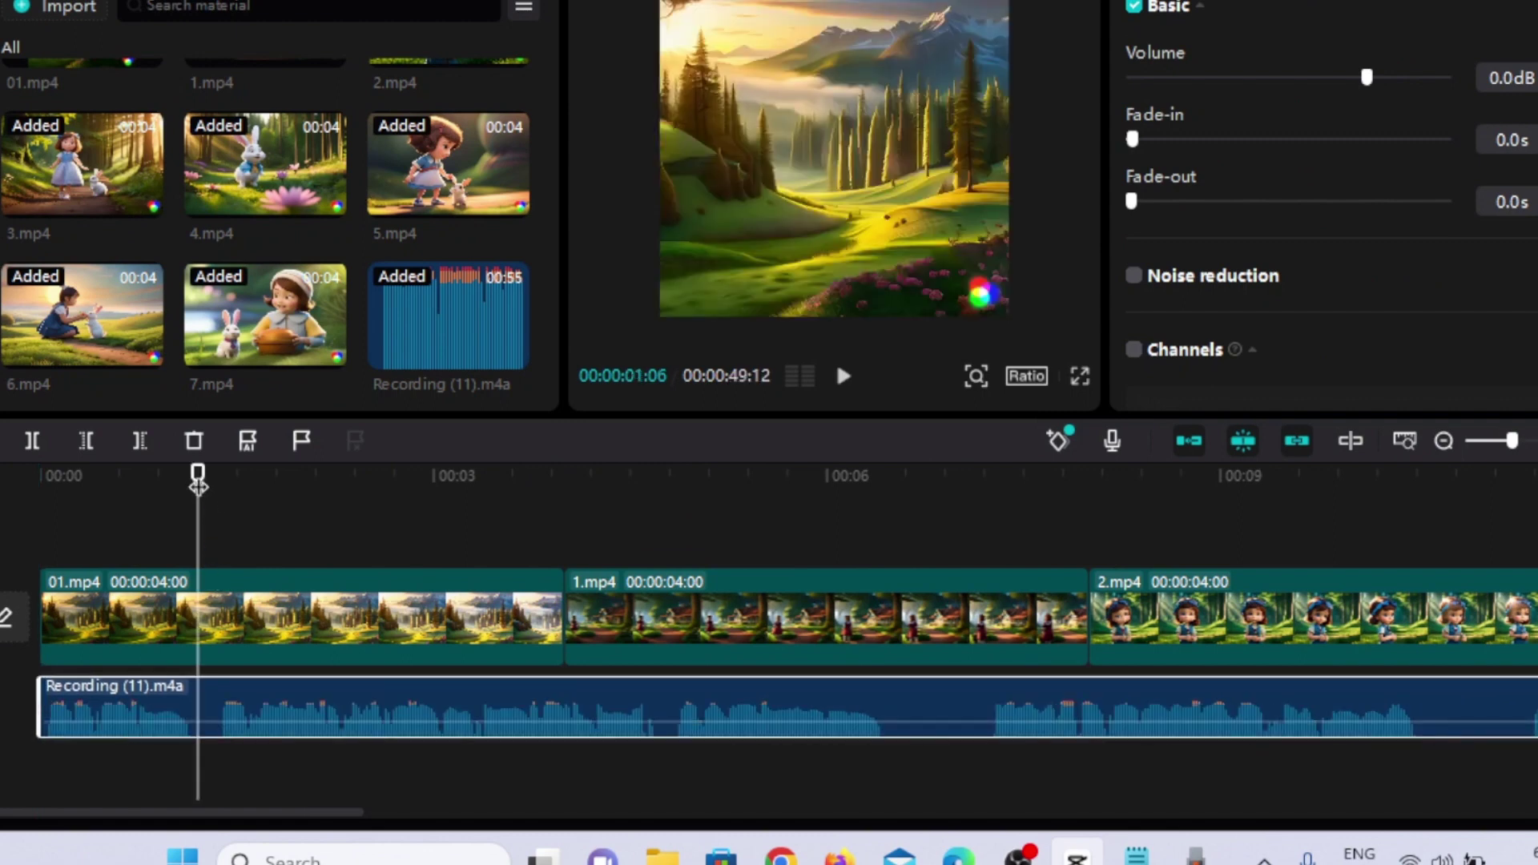
left_click_drag(197, 475, 38, 476)
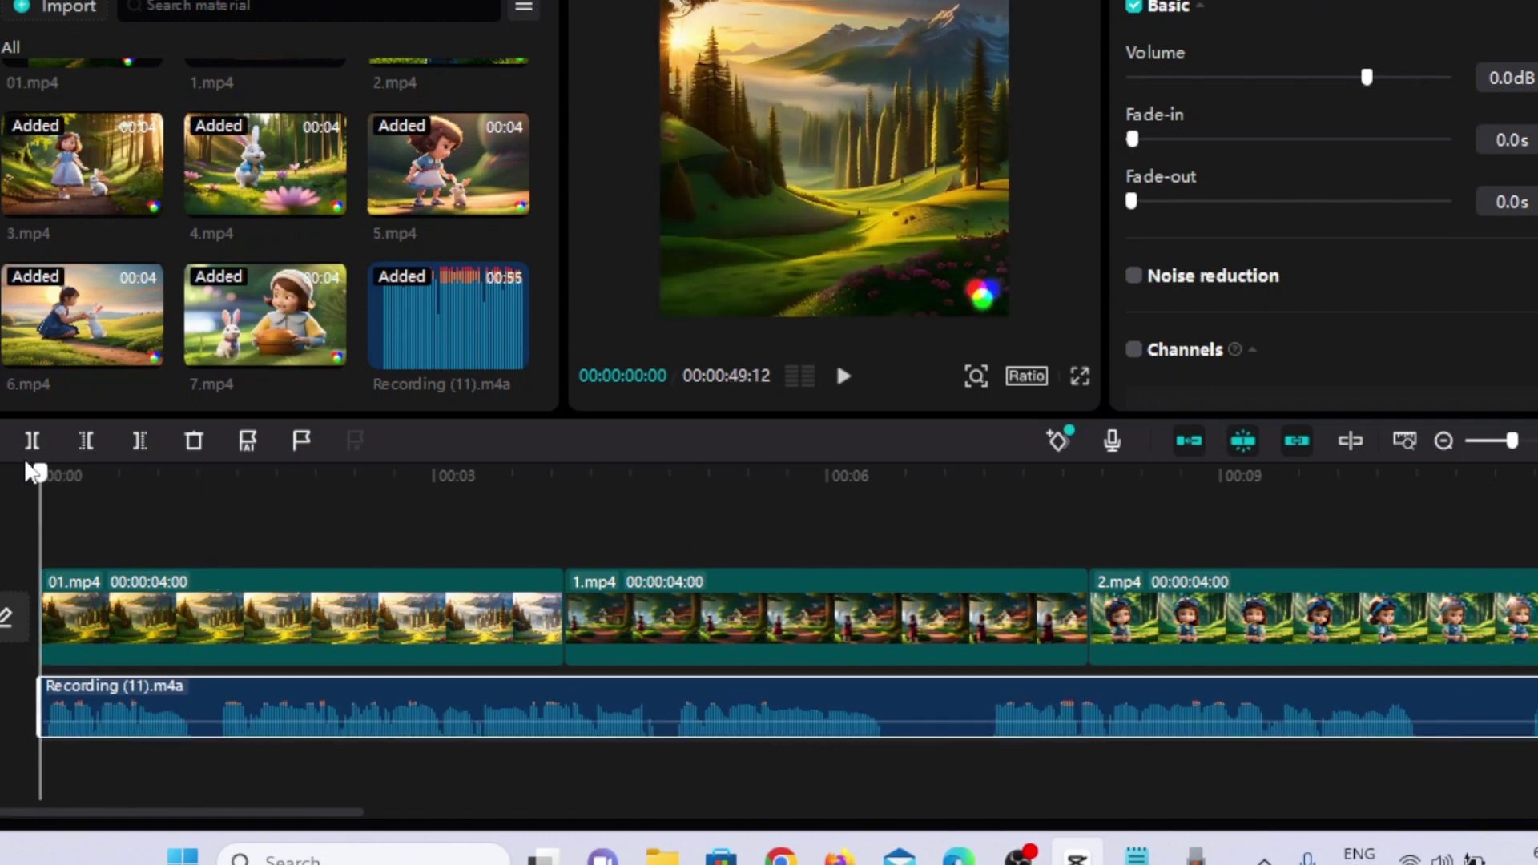
left_click(852, 383)
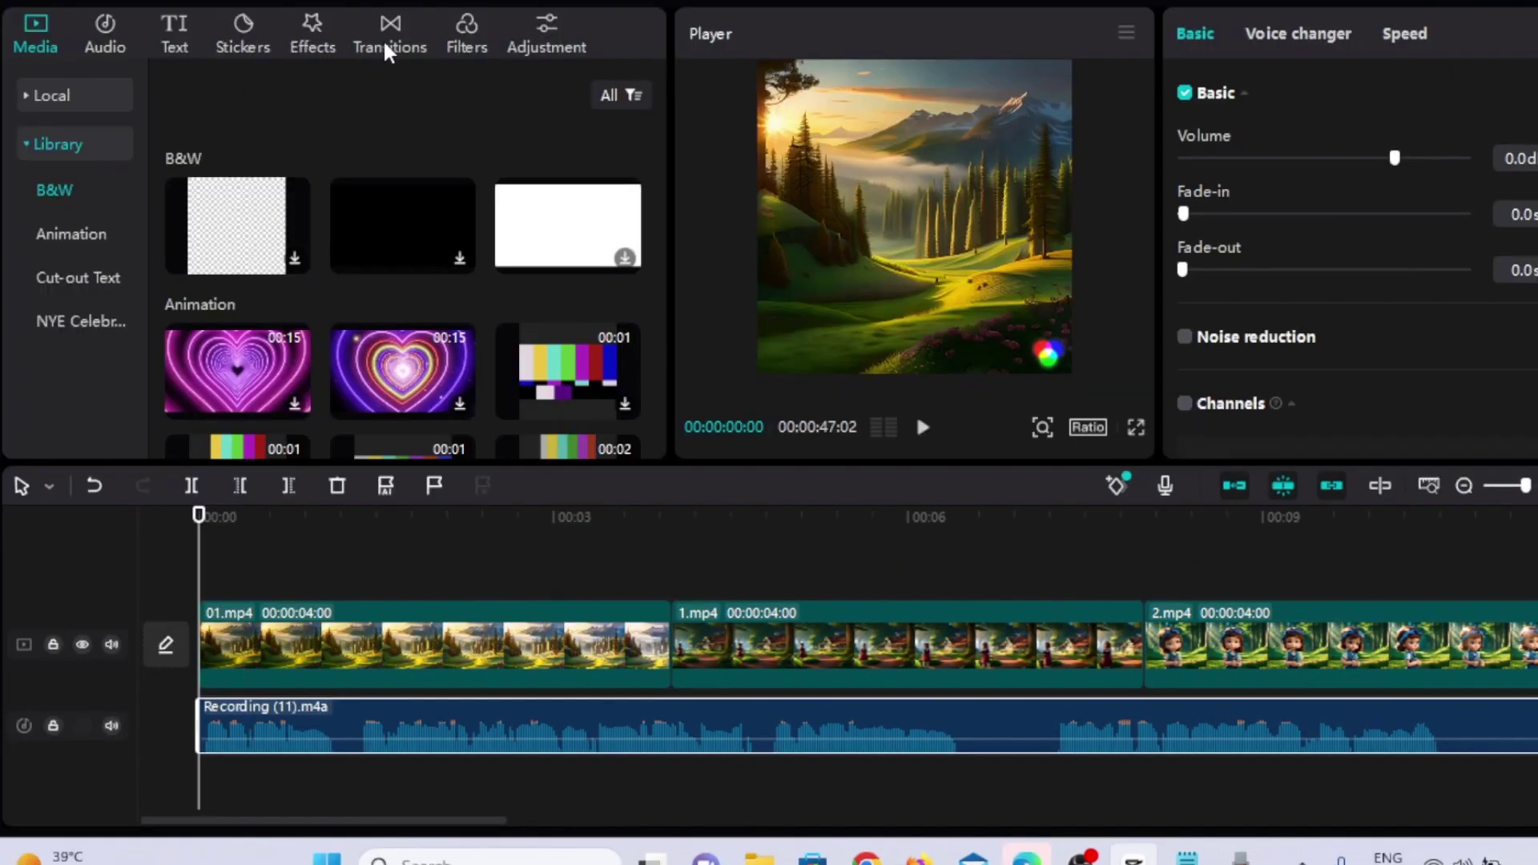
- Add Down and Flip transitions at the first clip junctions, deleting a misplaced one
left_click(387, 49)
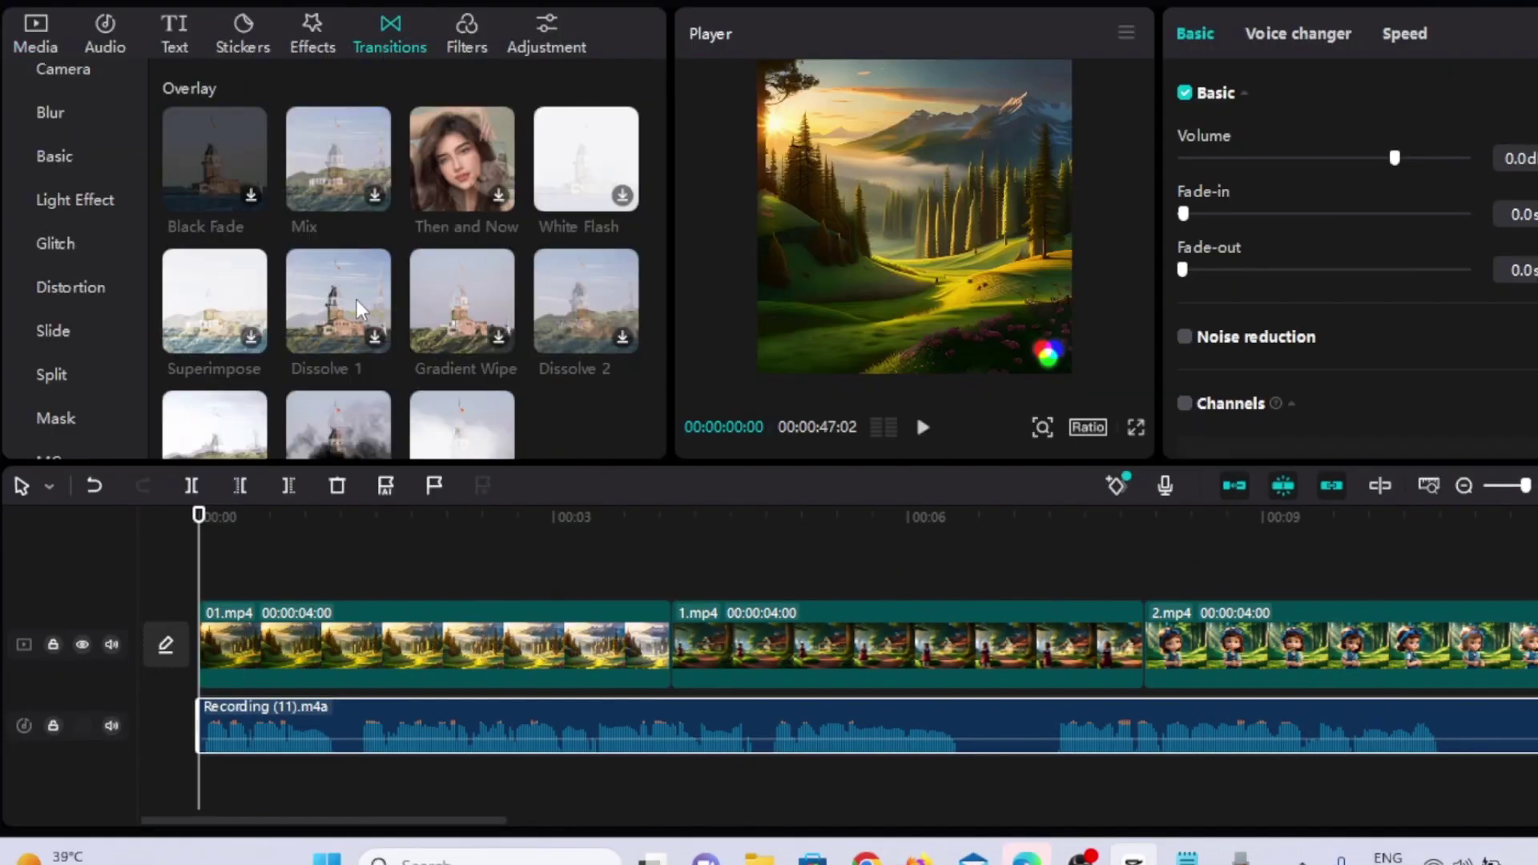
scroll(481, 326, "down", 3)
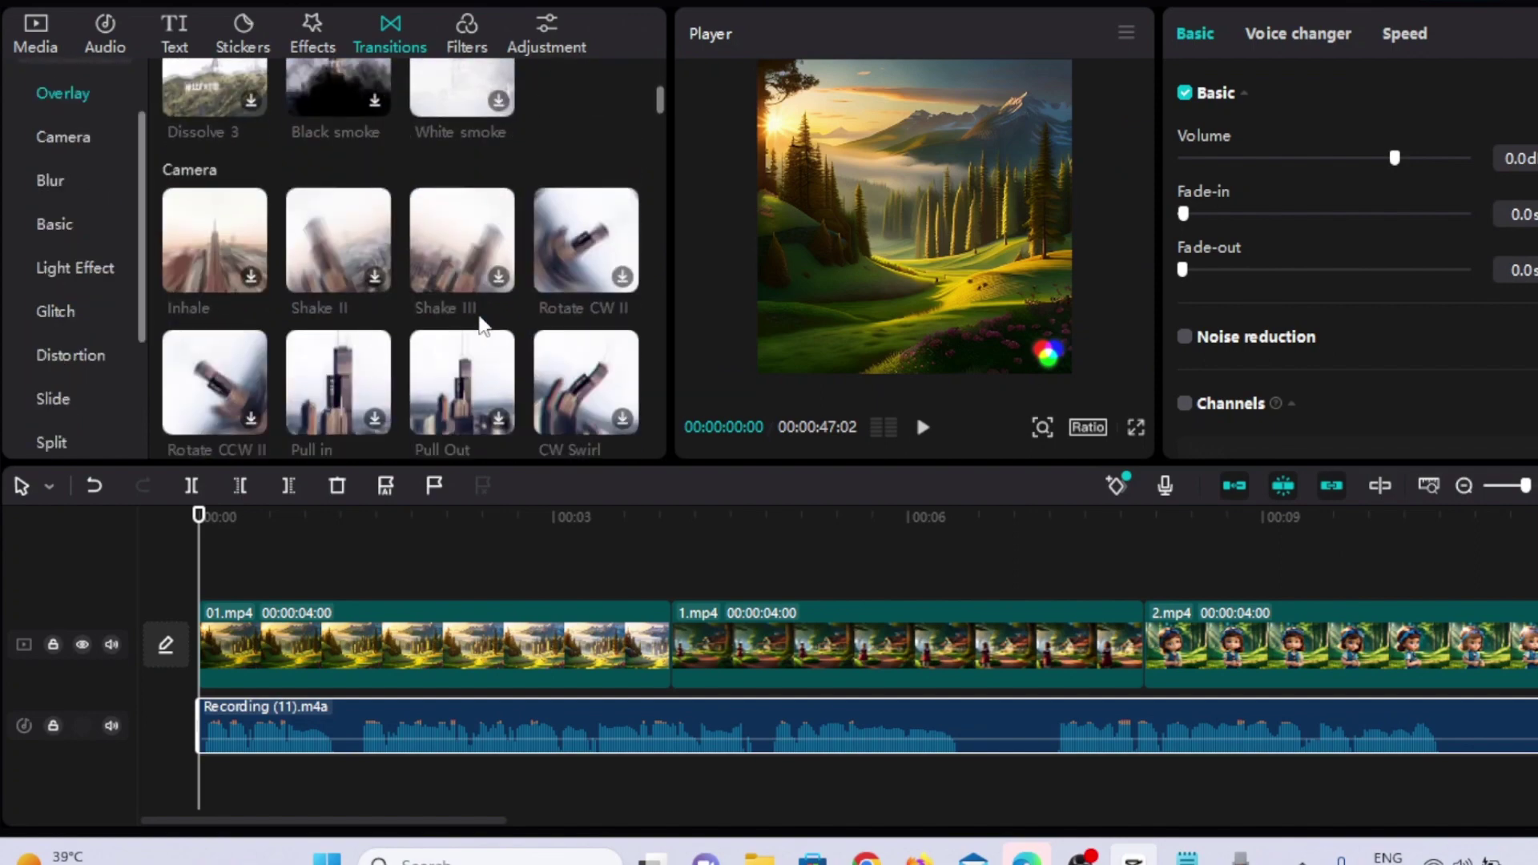
scroll(481, 326, "down", 3)
scroll(480, 326, "down", 3)
scroll(481, 326, "down", 3)
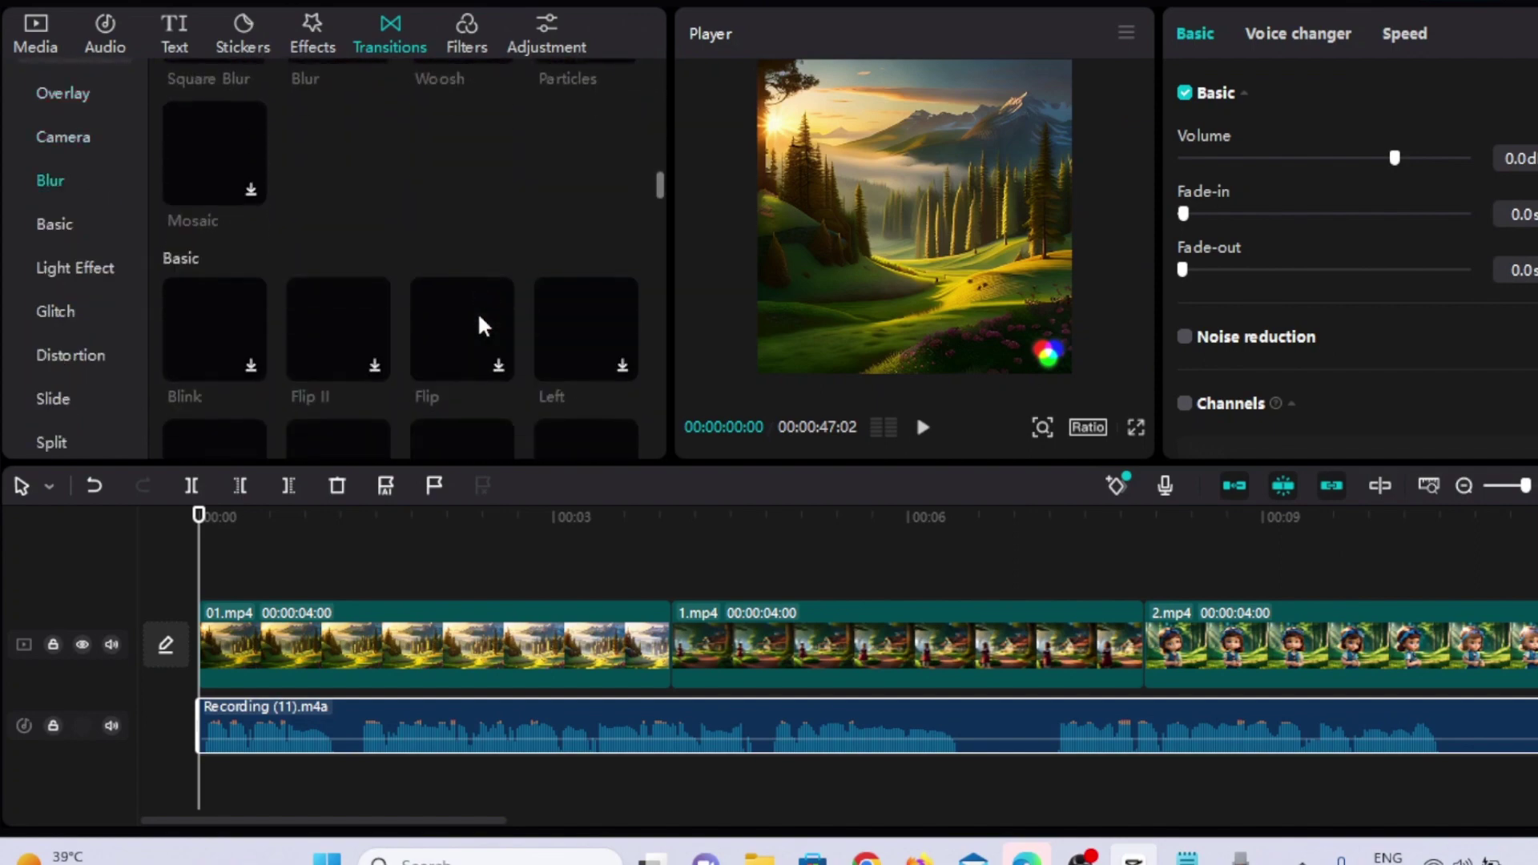
scroll(480, 326, "up", 10)
scroll(465, 313, "down", 10)
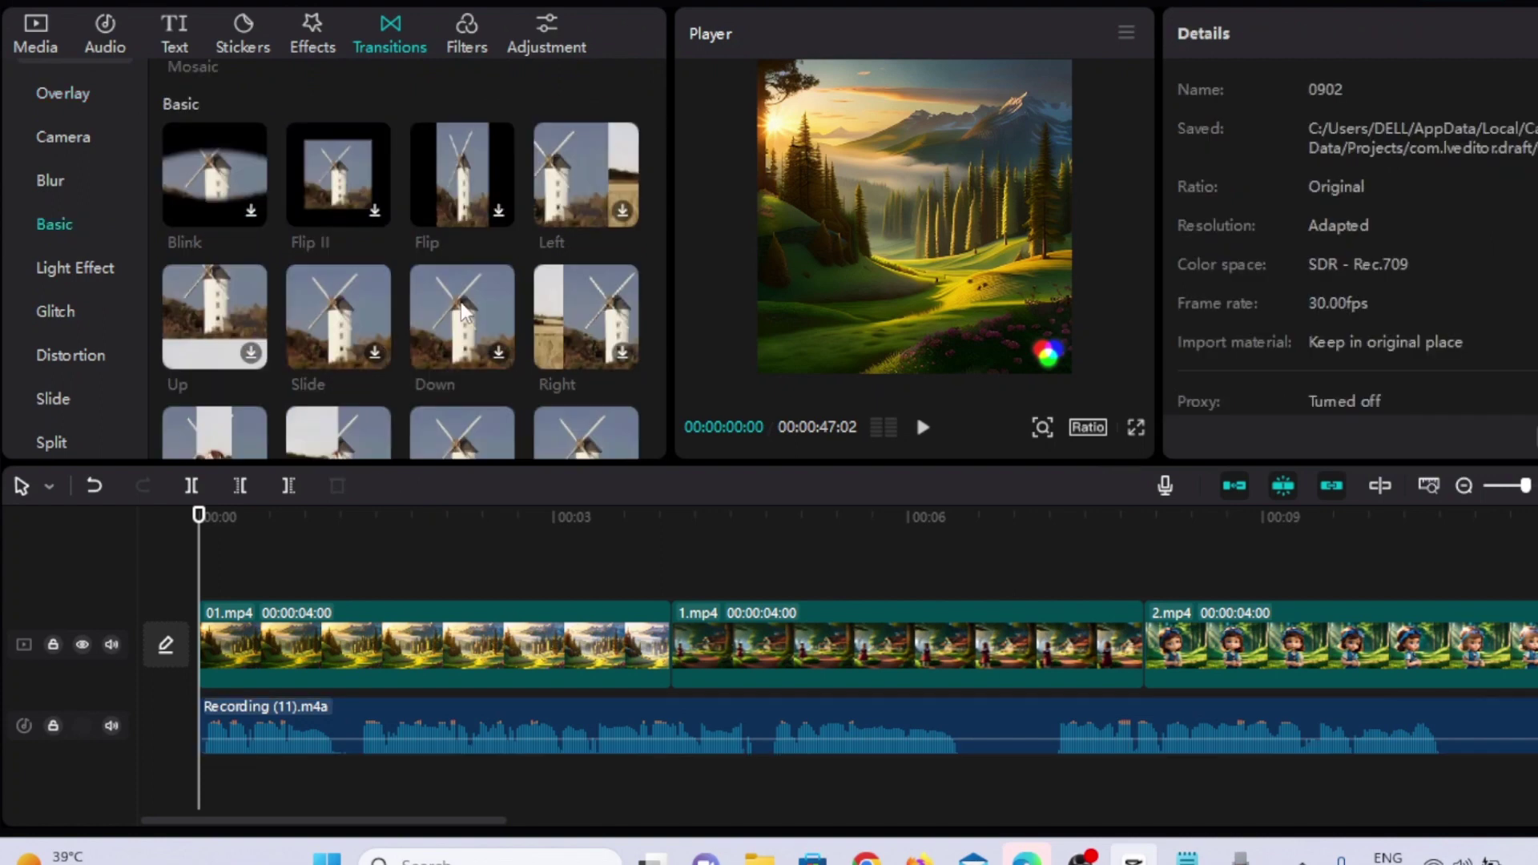
left_click_drag(485, 327, 673, 645)
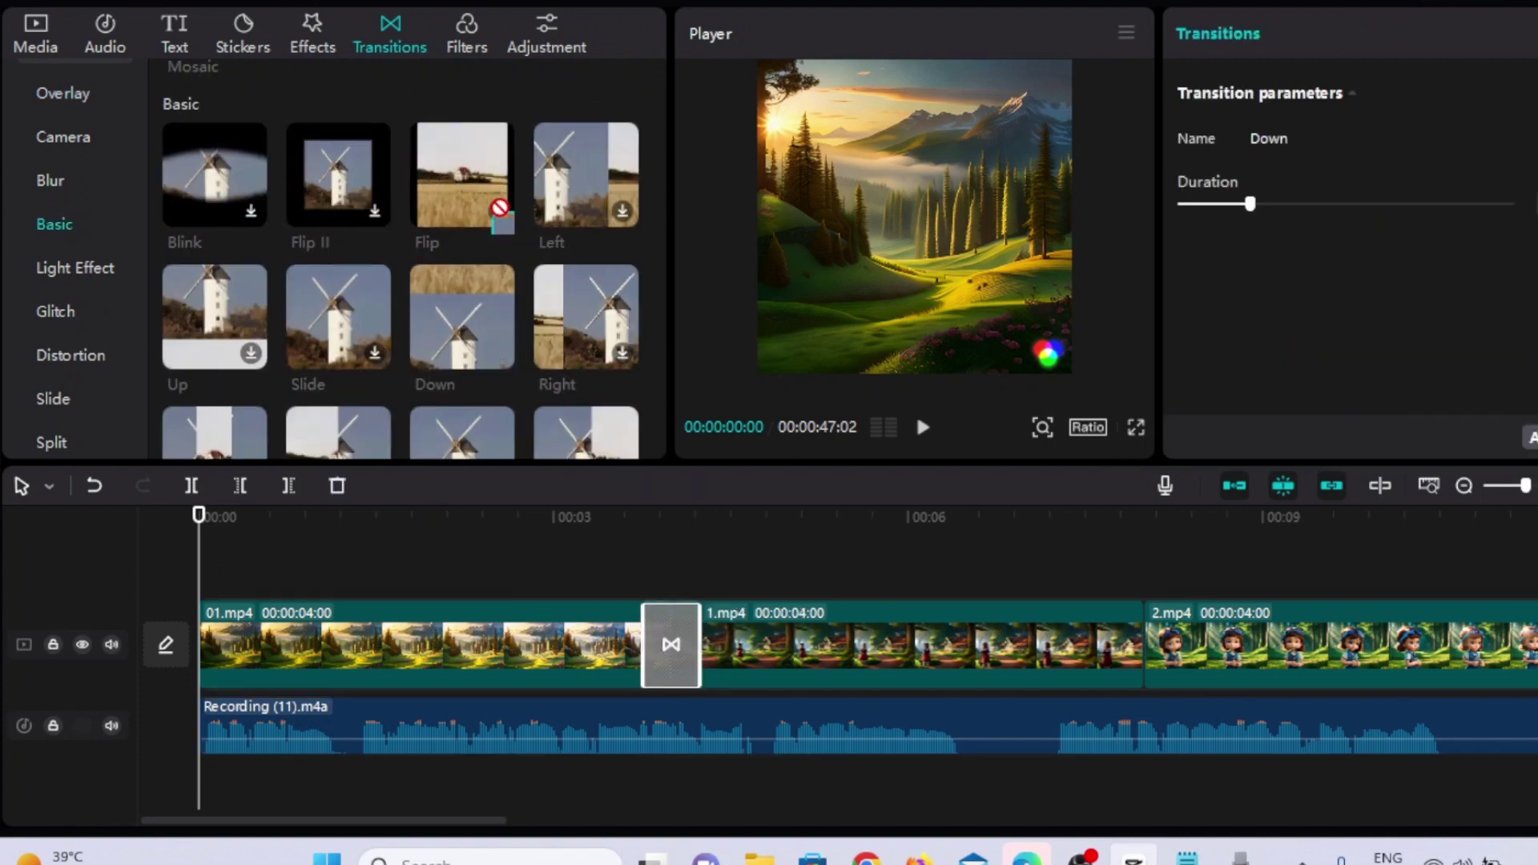
mouse_move(489, 204)
left_mouse_down()
mouse_move(1133, 661)
mouse_move(1121, 657)
left_mouse_up()
scroll(1398, 639, "down", 5)
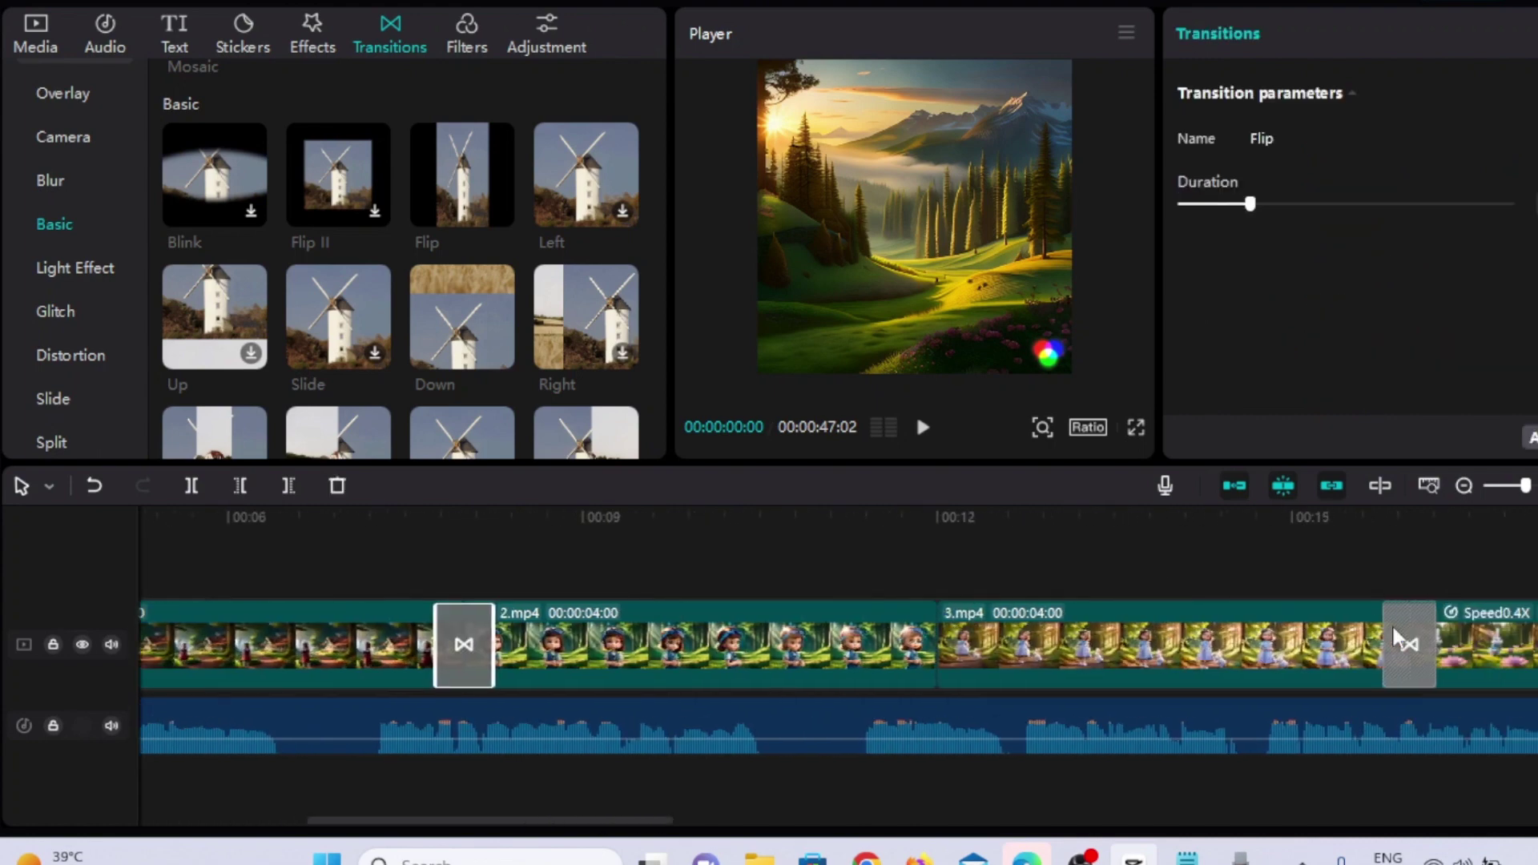
key("Delete")
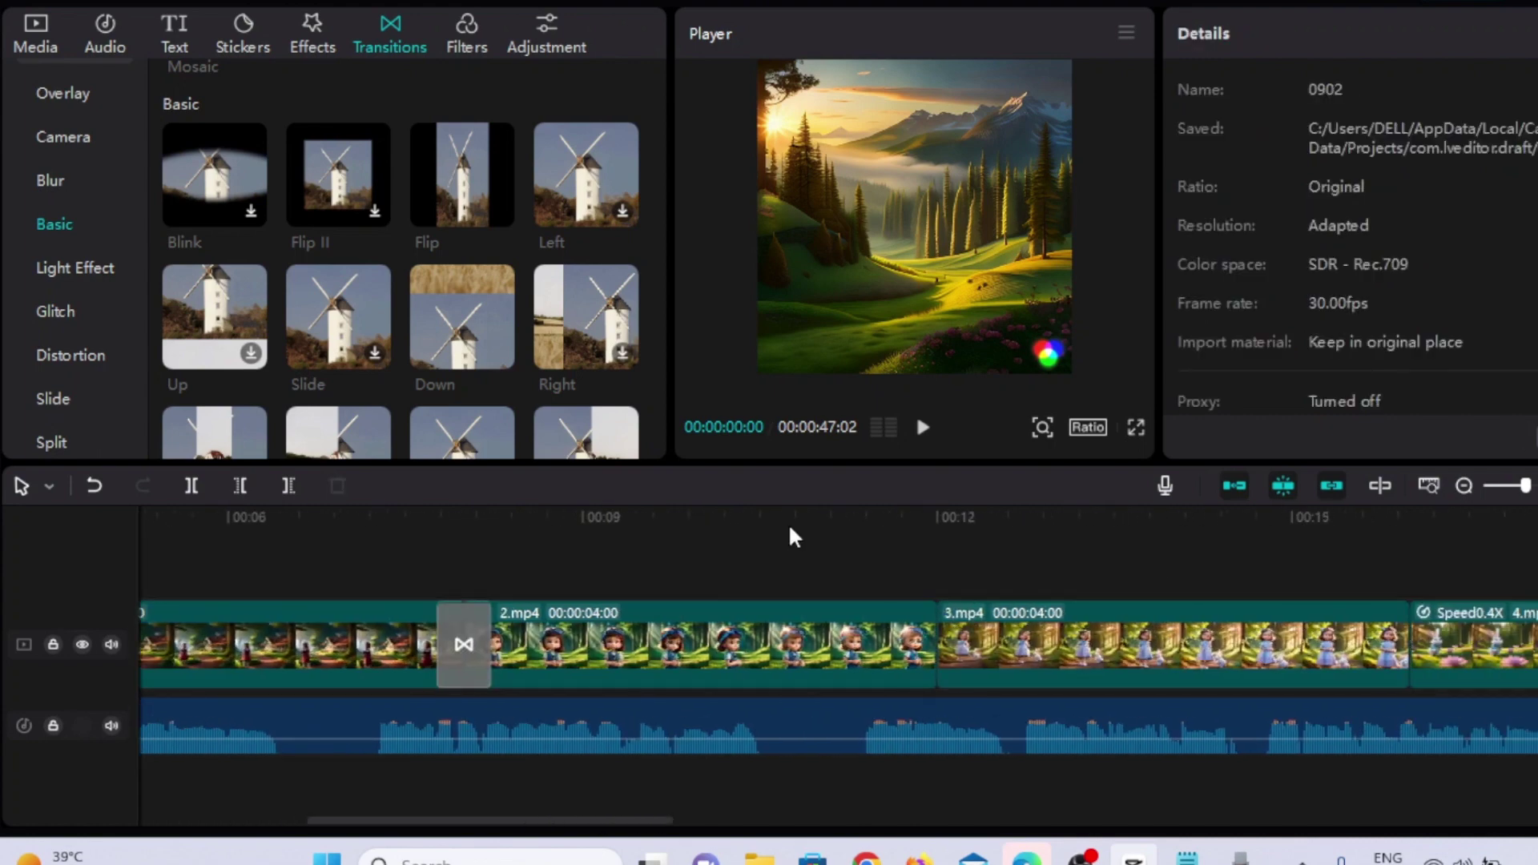
- Add Left, Right and Open Vertically transitions between clips 2.mp4 through 5.mp4
left_click_drag(584, 180, 912, 633)
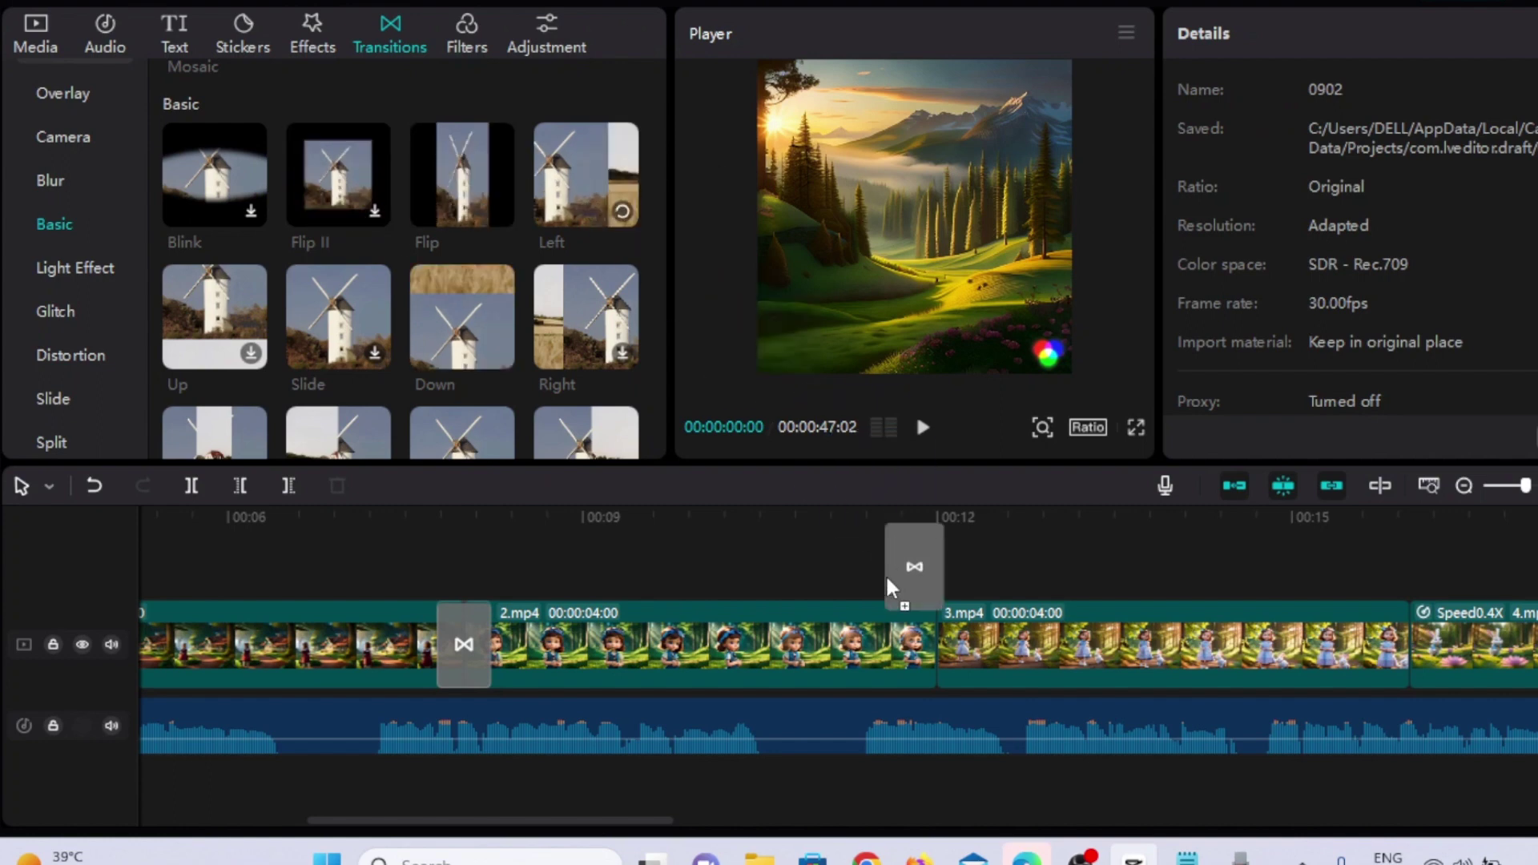
scroll(1249, 674, "down", 5)
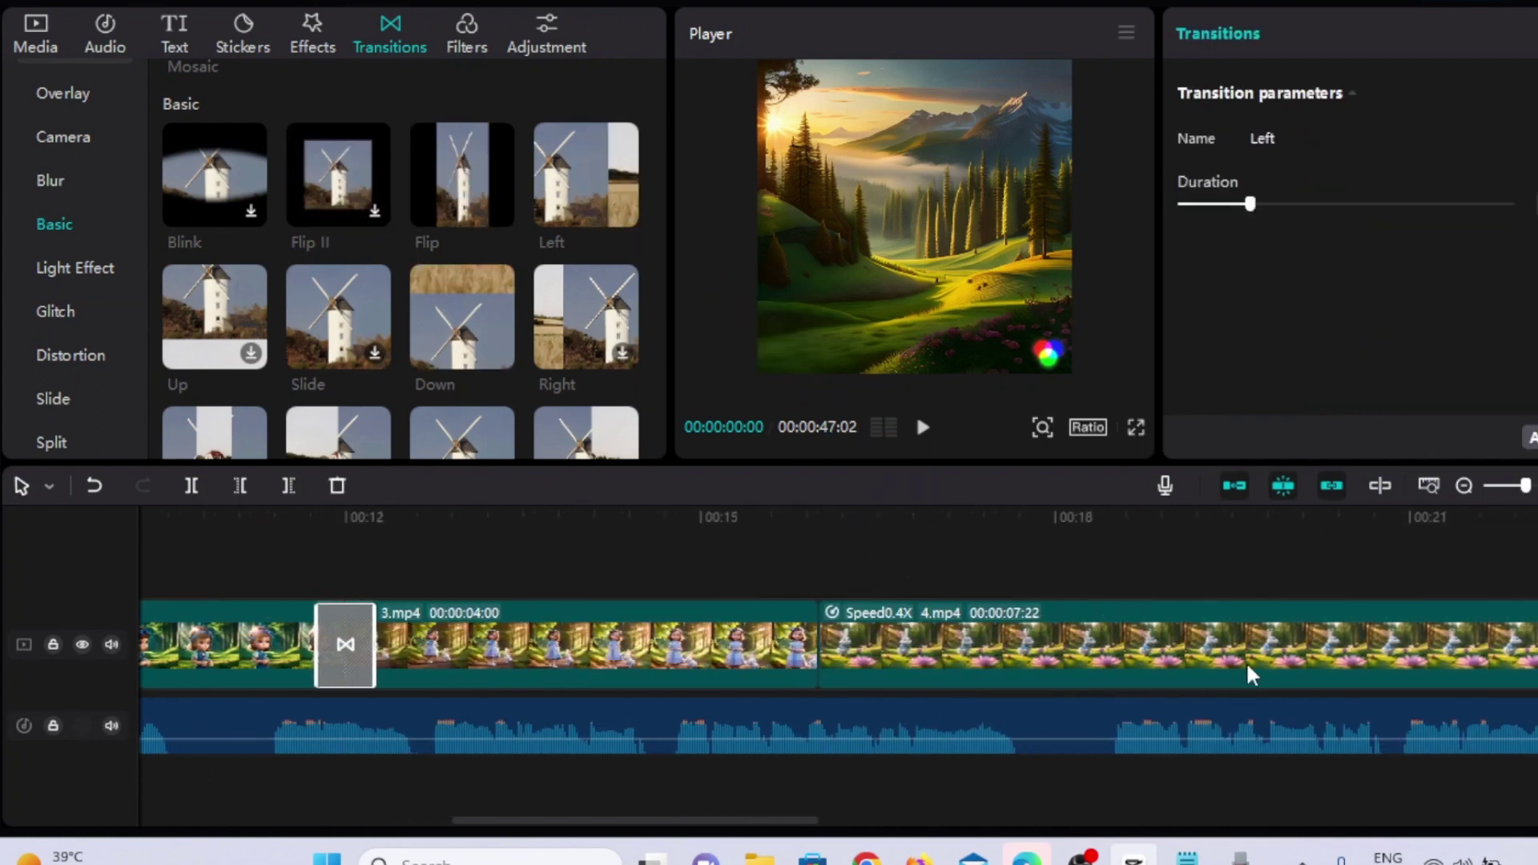
left_click_drag(589, 320, 801, 658)
scroll(1056, 663, "down", 10)
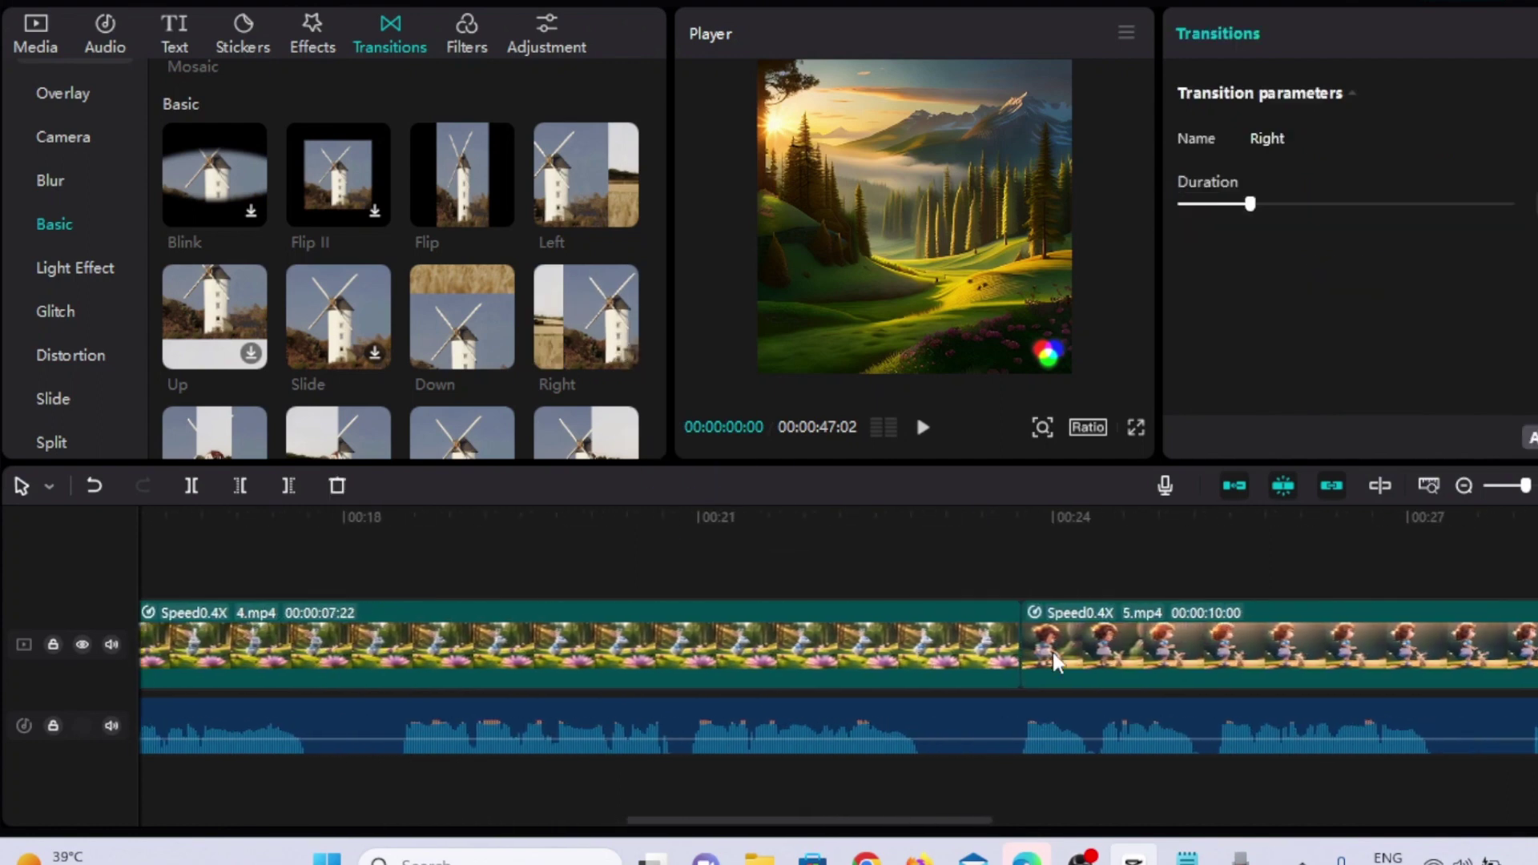
scroll(1056, 663, "up", 6)
scroll(1056, 663, "down", 8)
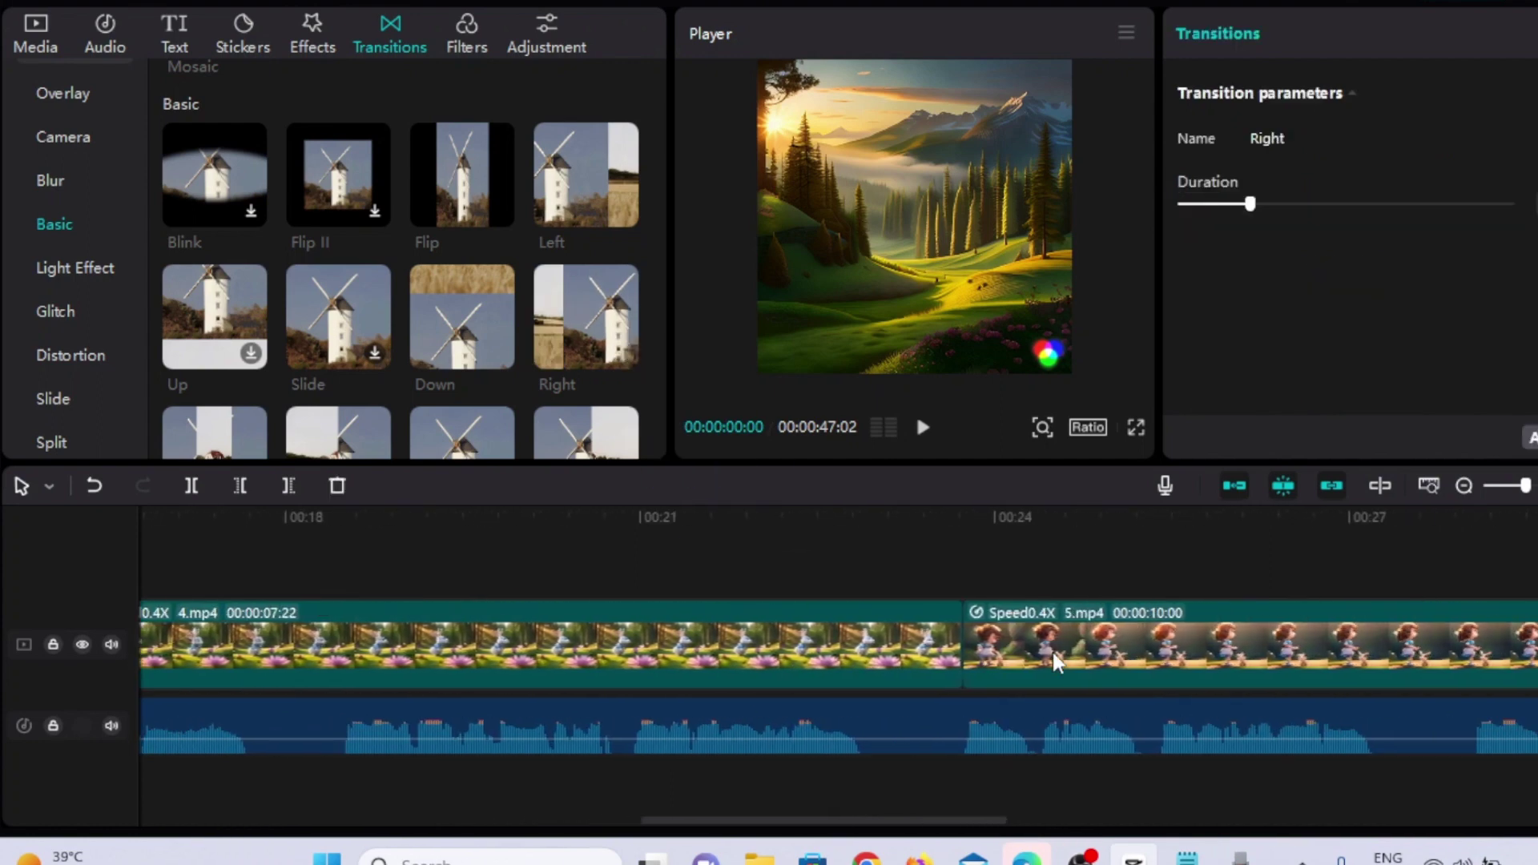
scroll(590, 381, "down", 3)
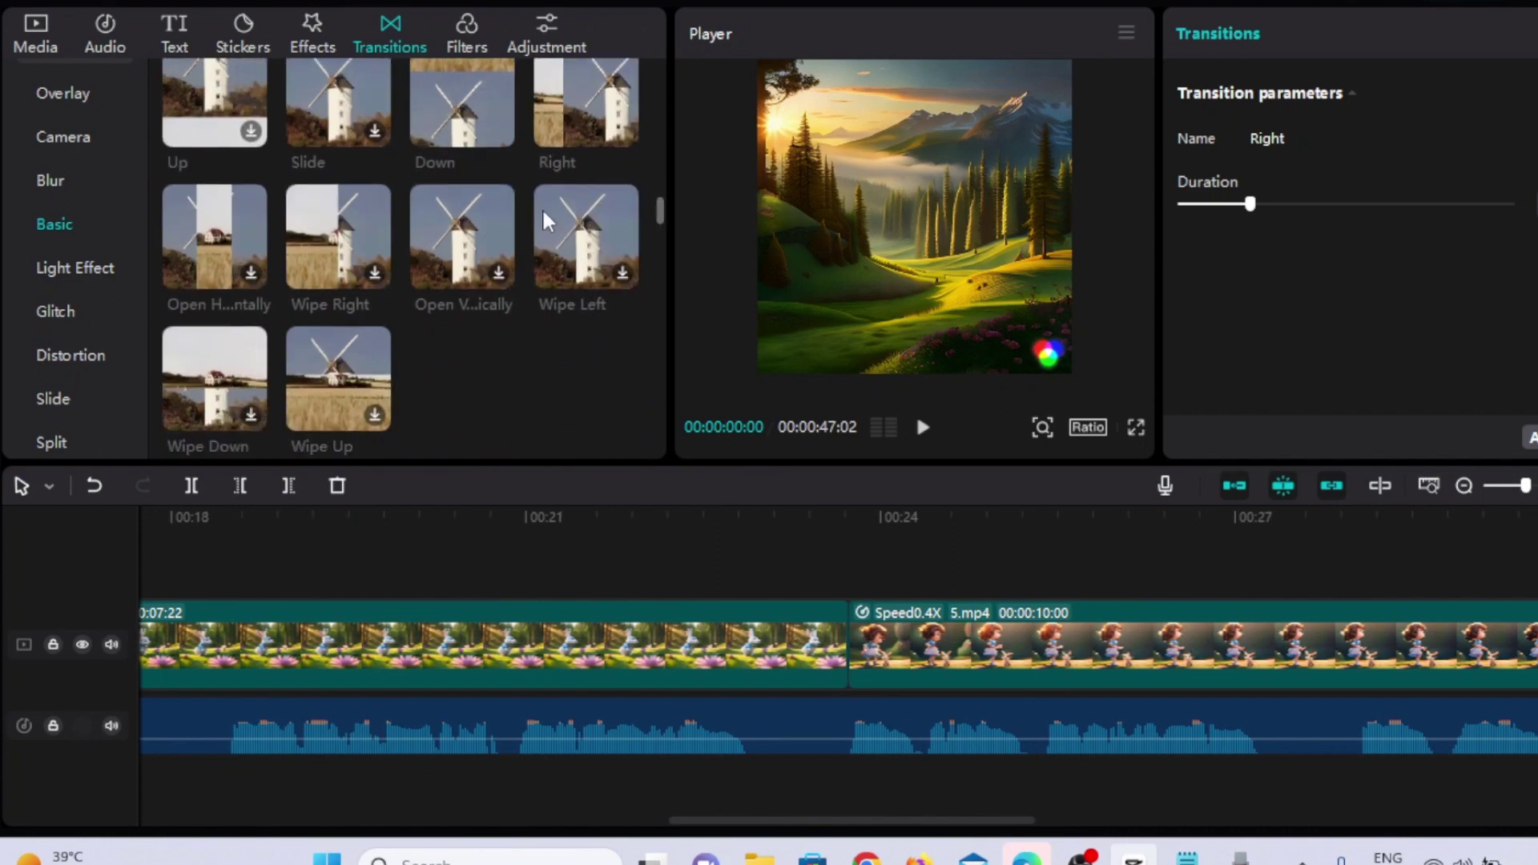
left_click_drag(433, 261, 828, 653)
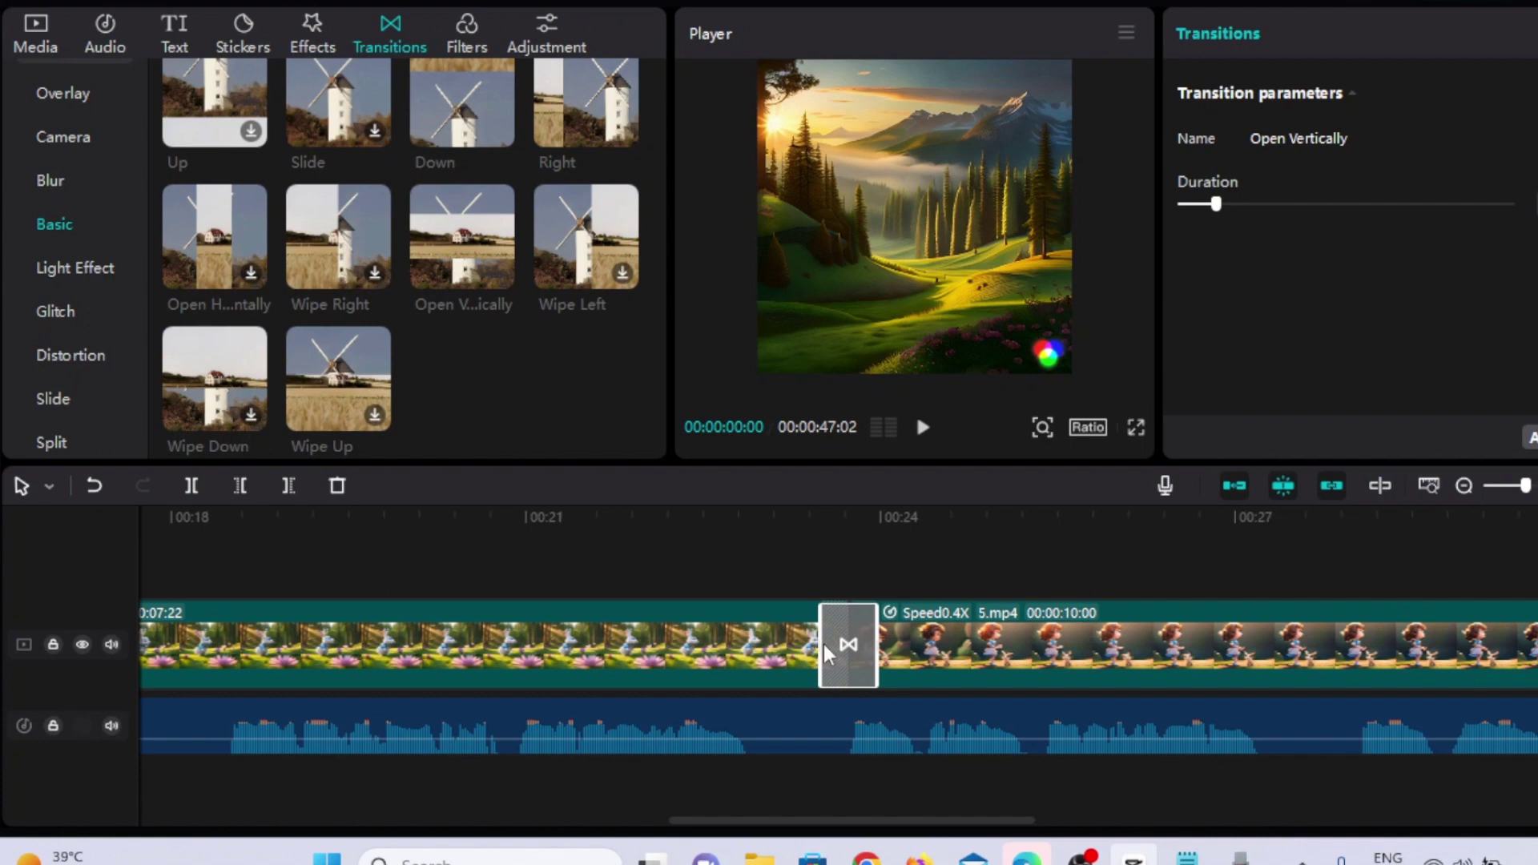
key("Delete")
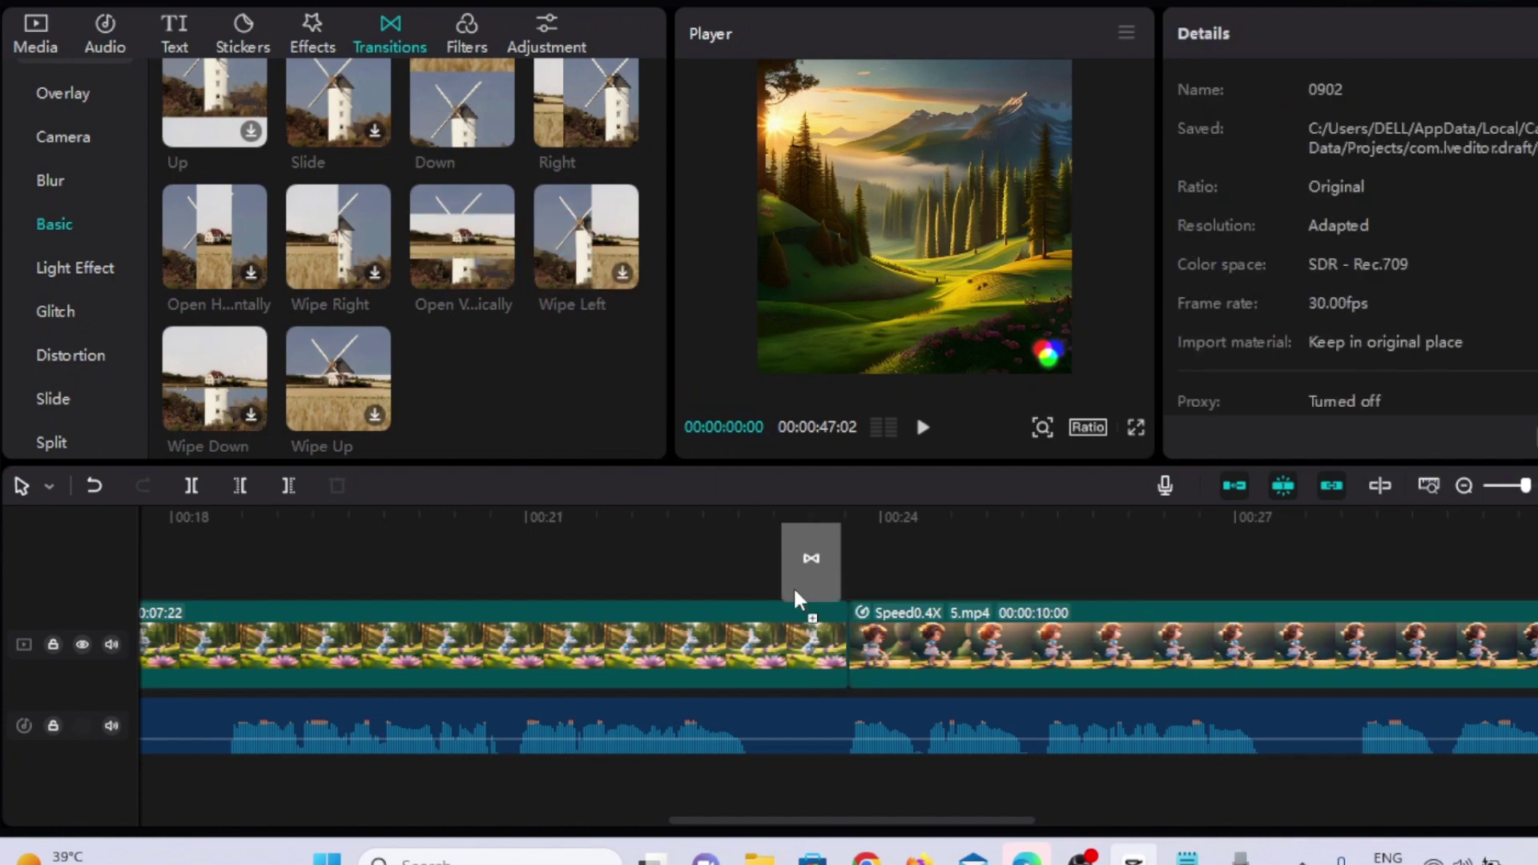
left_click_drag(476, 205, 841, 645)
scroll(993, 617, "left", 15)
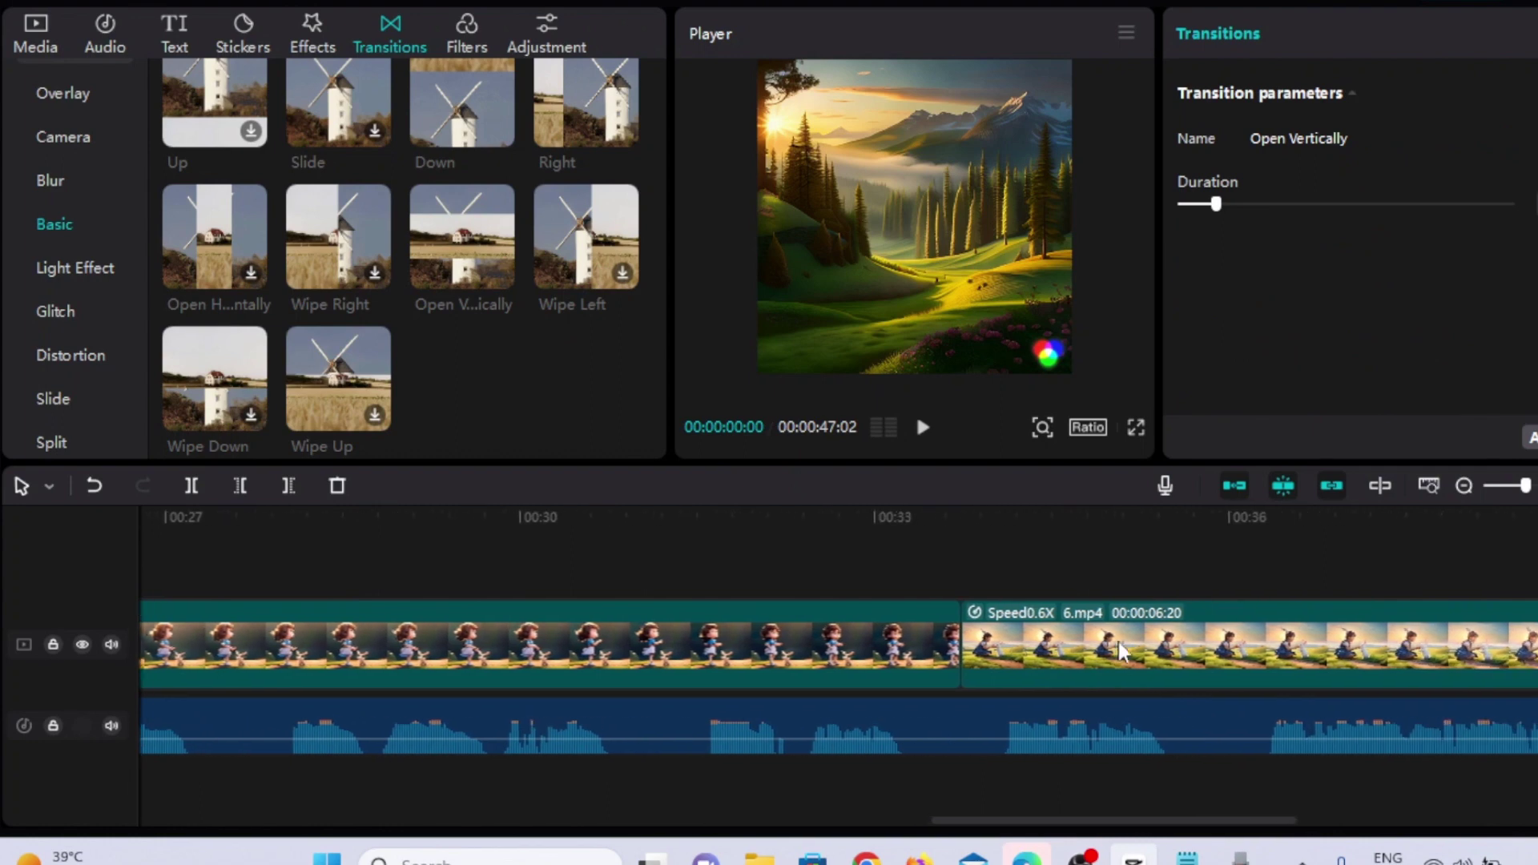
- Add the Star category's Mini stars 2 effect and stretch it across the full 47-second timeline
left_click(315, 41)
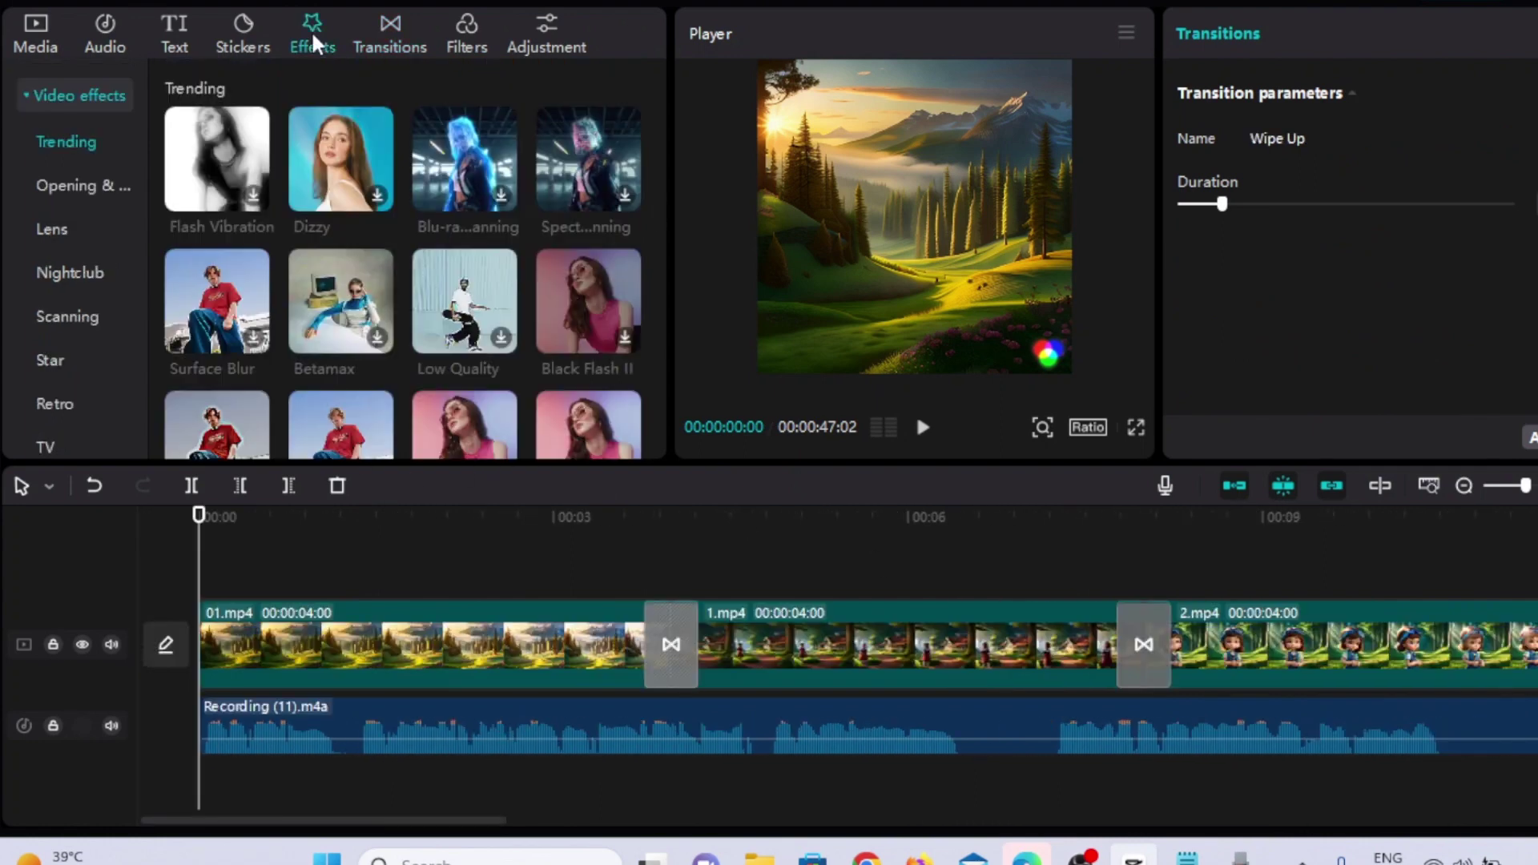
scroll(85, 346, "down", 1)
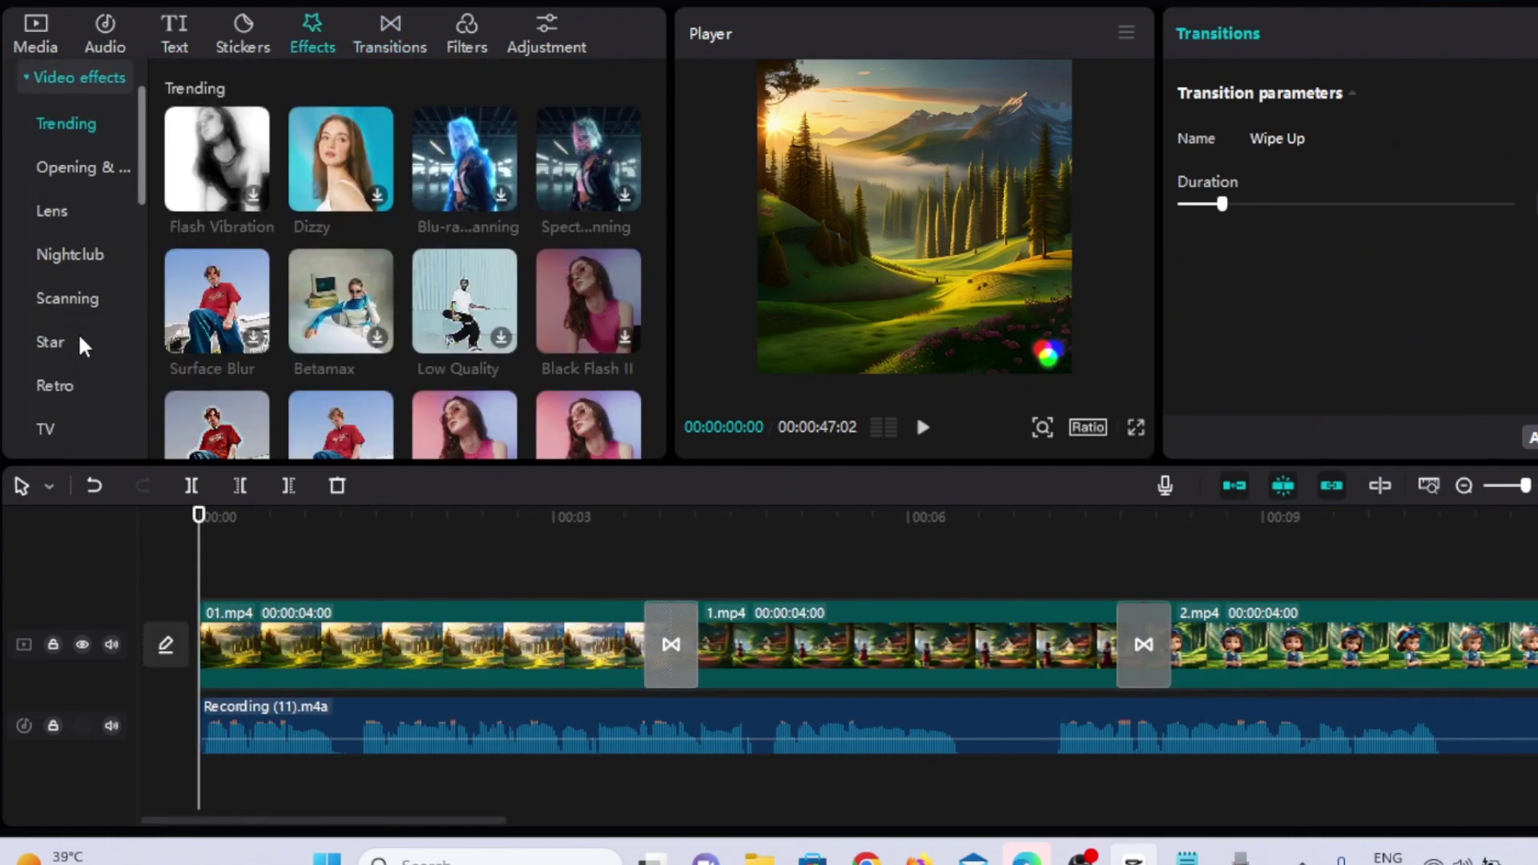
left_click(50, 342)
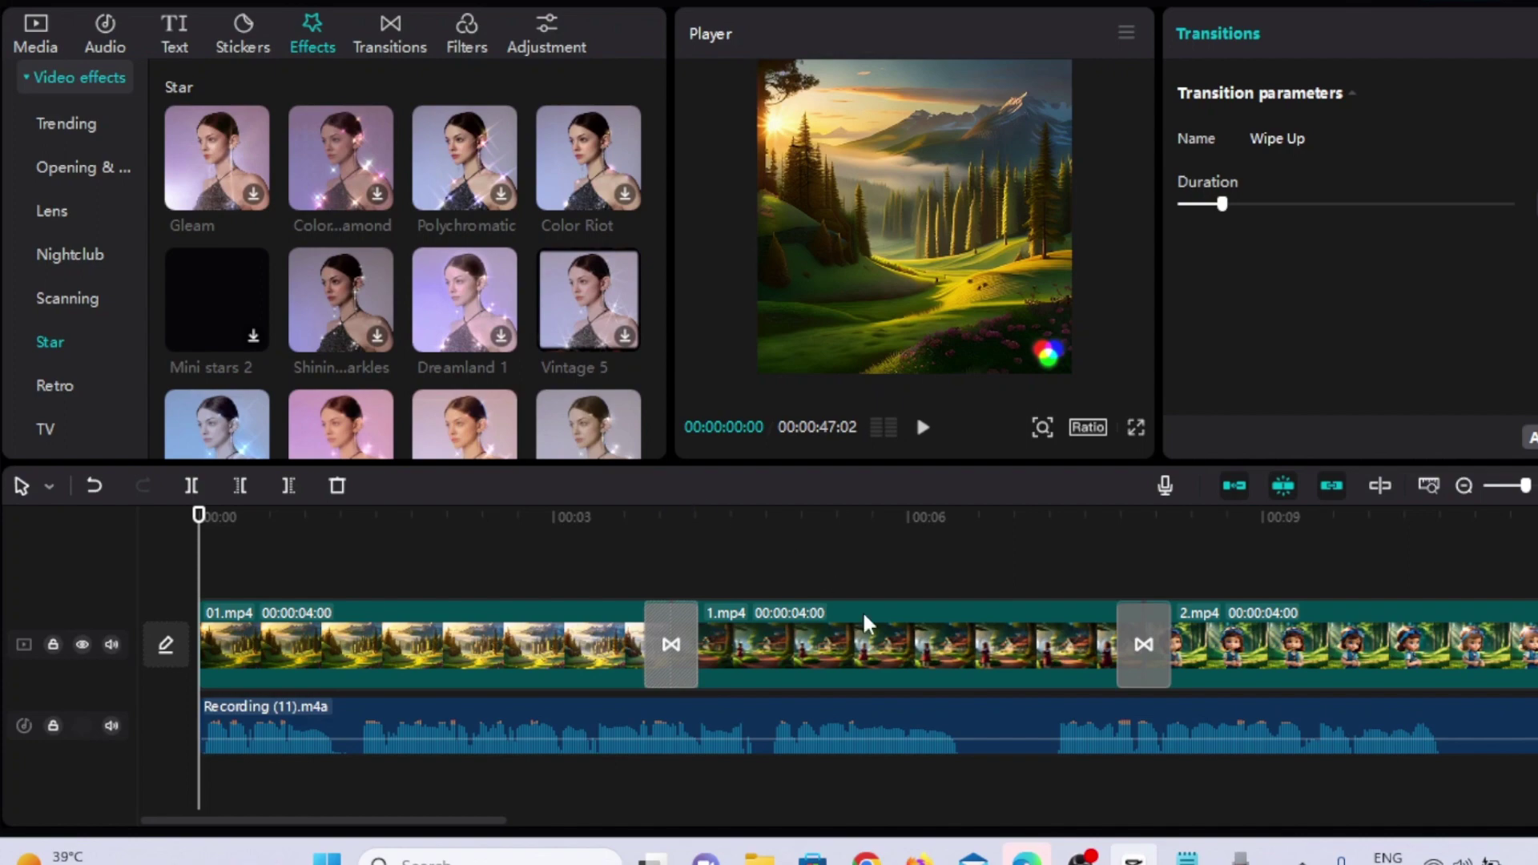
scroll(1117, 640, "right", 2)
scroll(1118, 641, "left", 2)
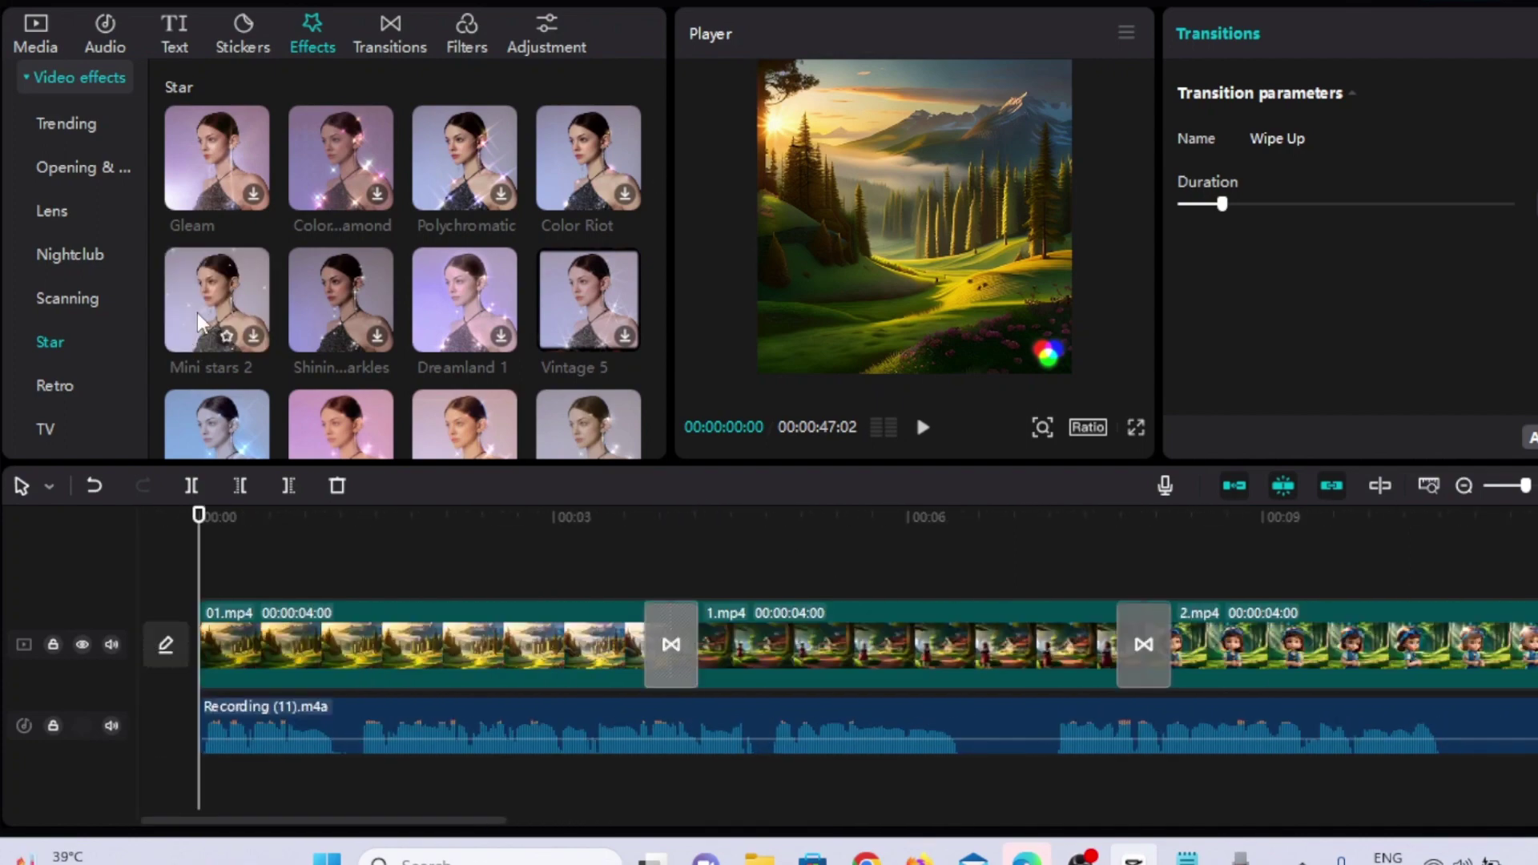
left_click_drag(201, 325, 203, 573)
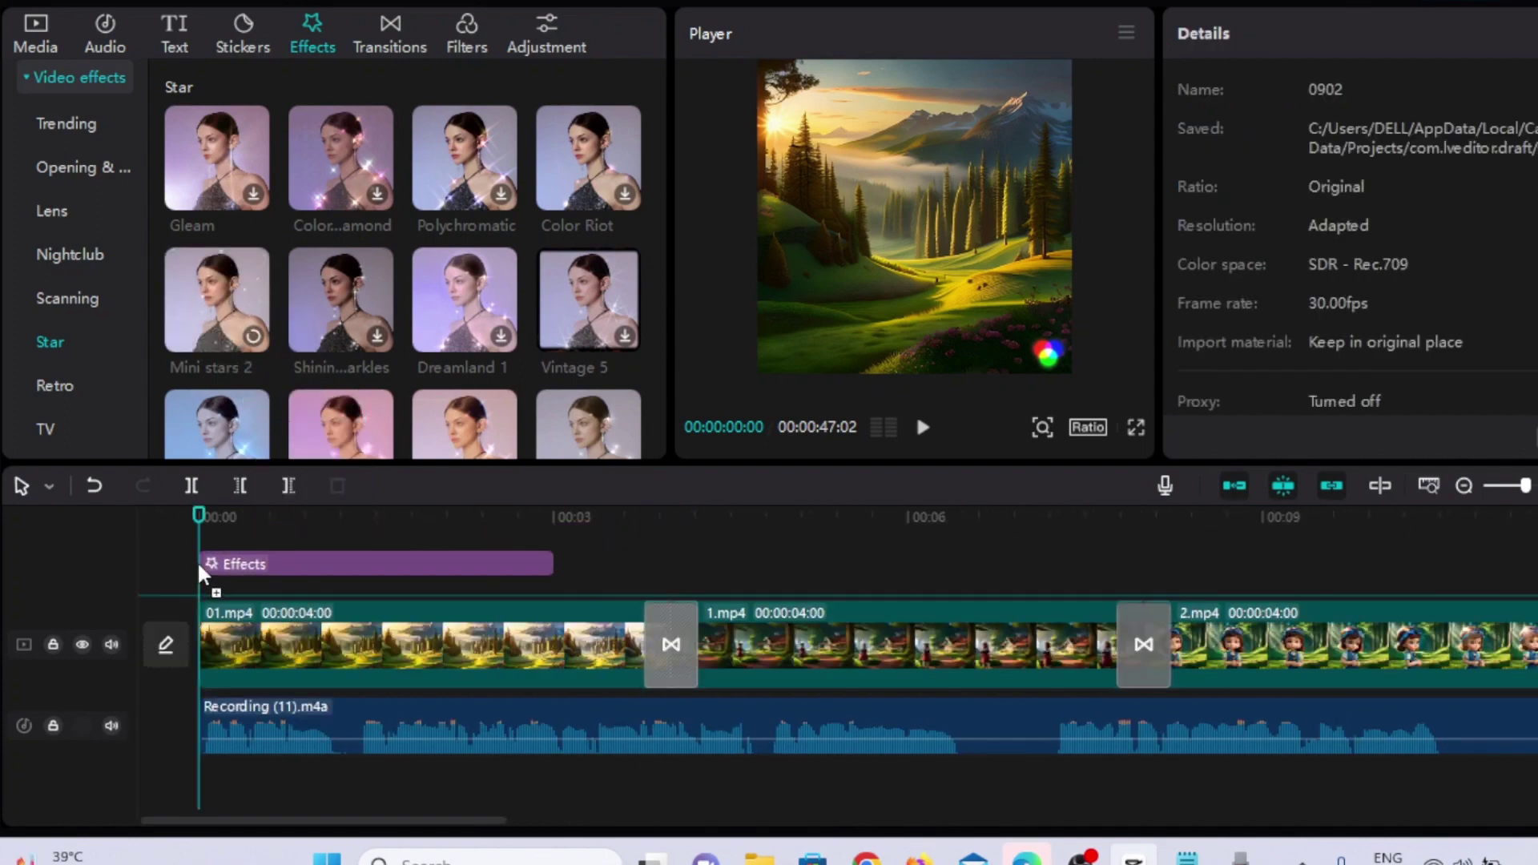
mouse_move(551, 601)
left_mouse_down()
mouse_move(1532, 616)
mouse_move(870, 591)
left_mouse_up()
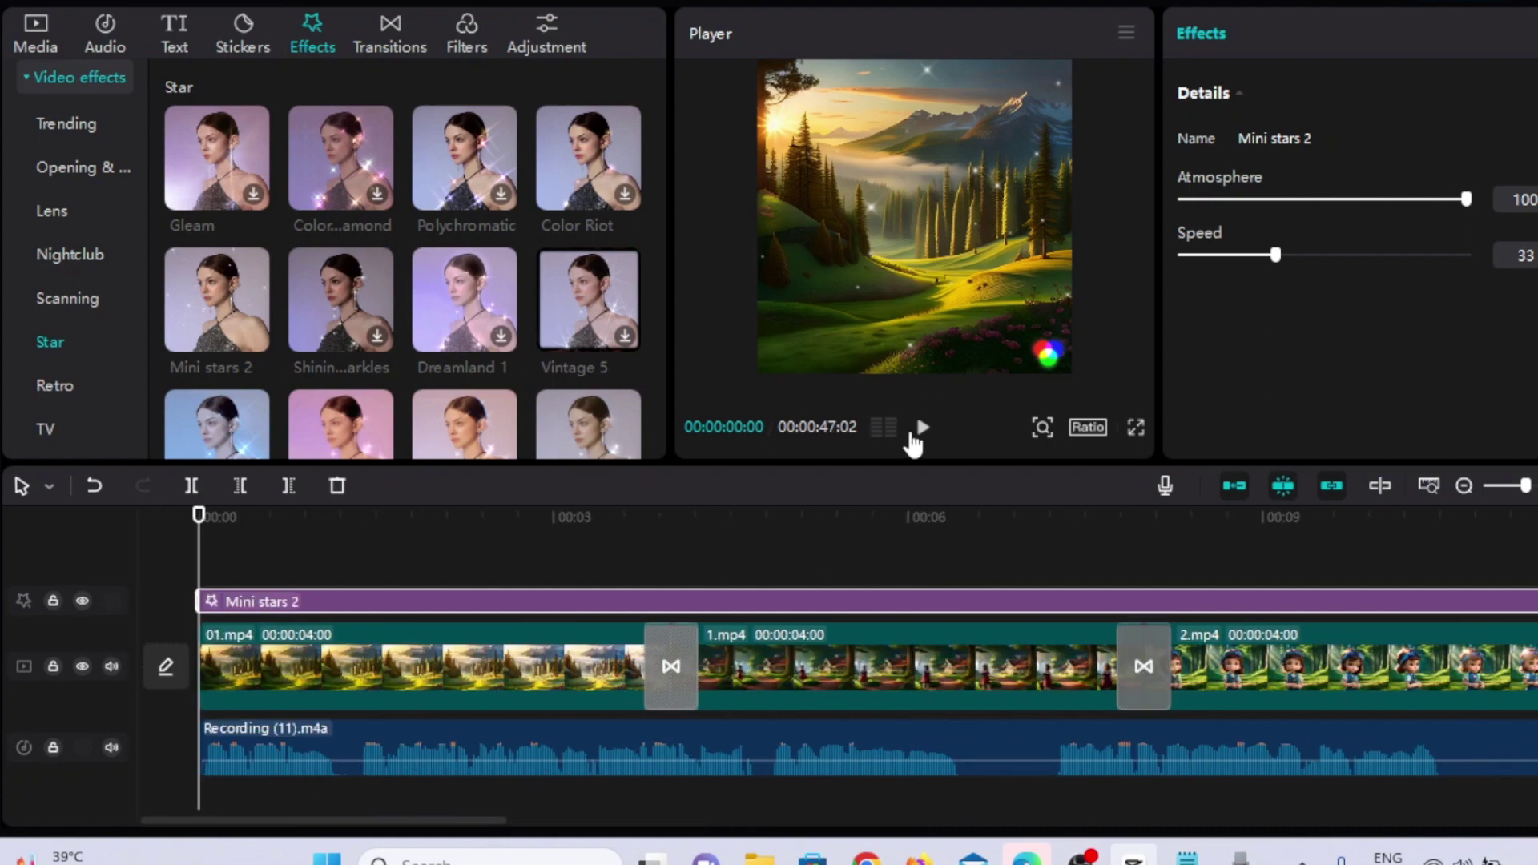
left_click(924, 429)
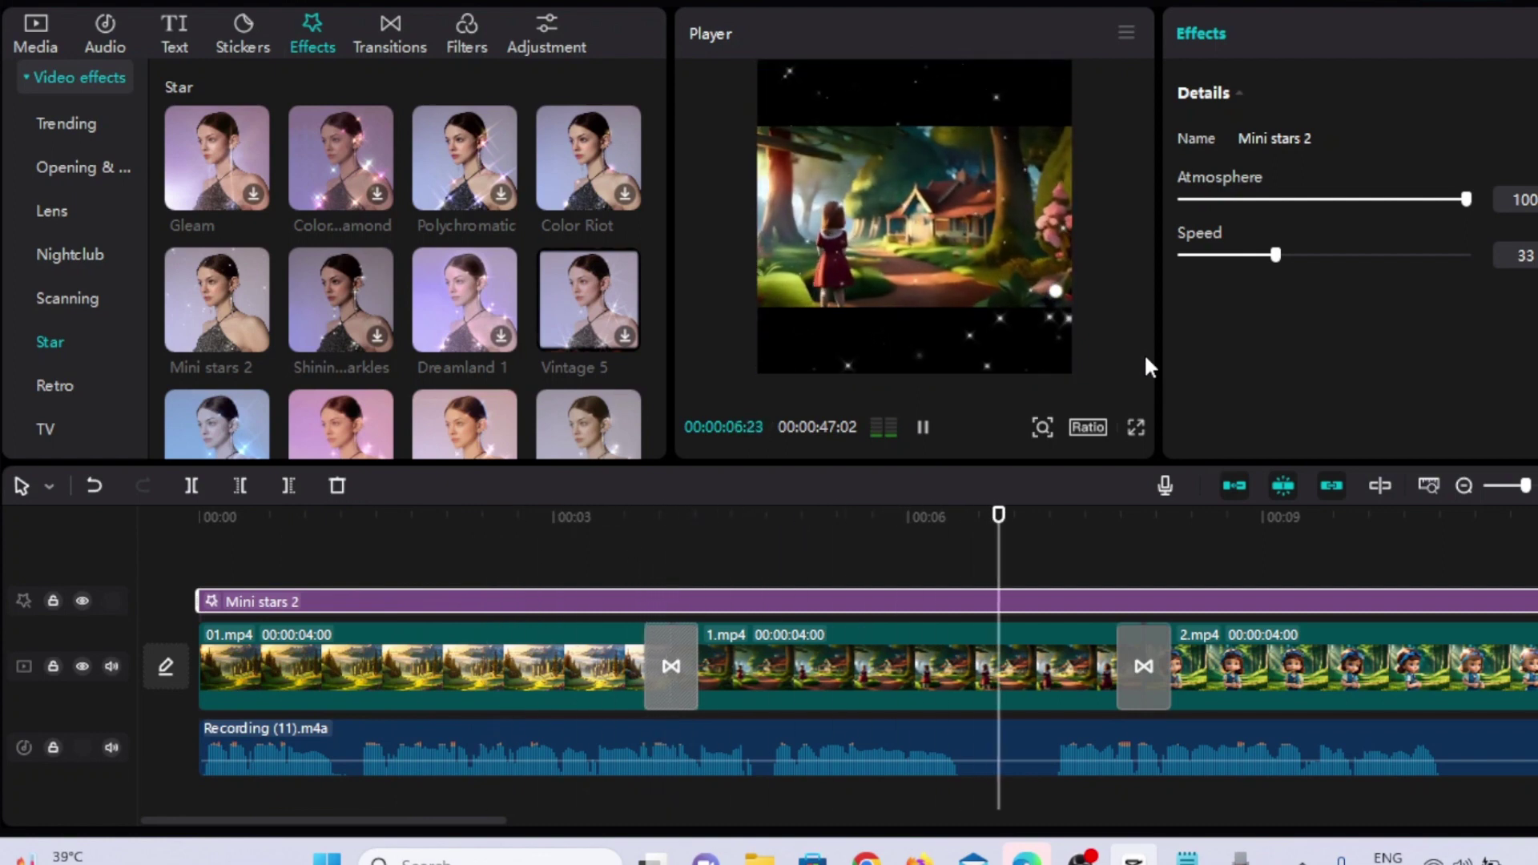
- Generate English auto captions from the voiceover, such as 'once upon a time'
left_click(171, 42)
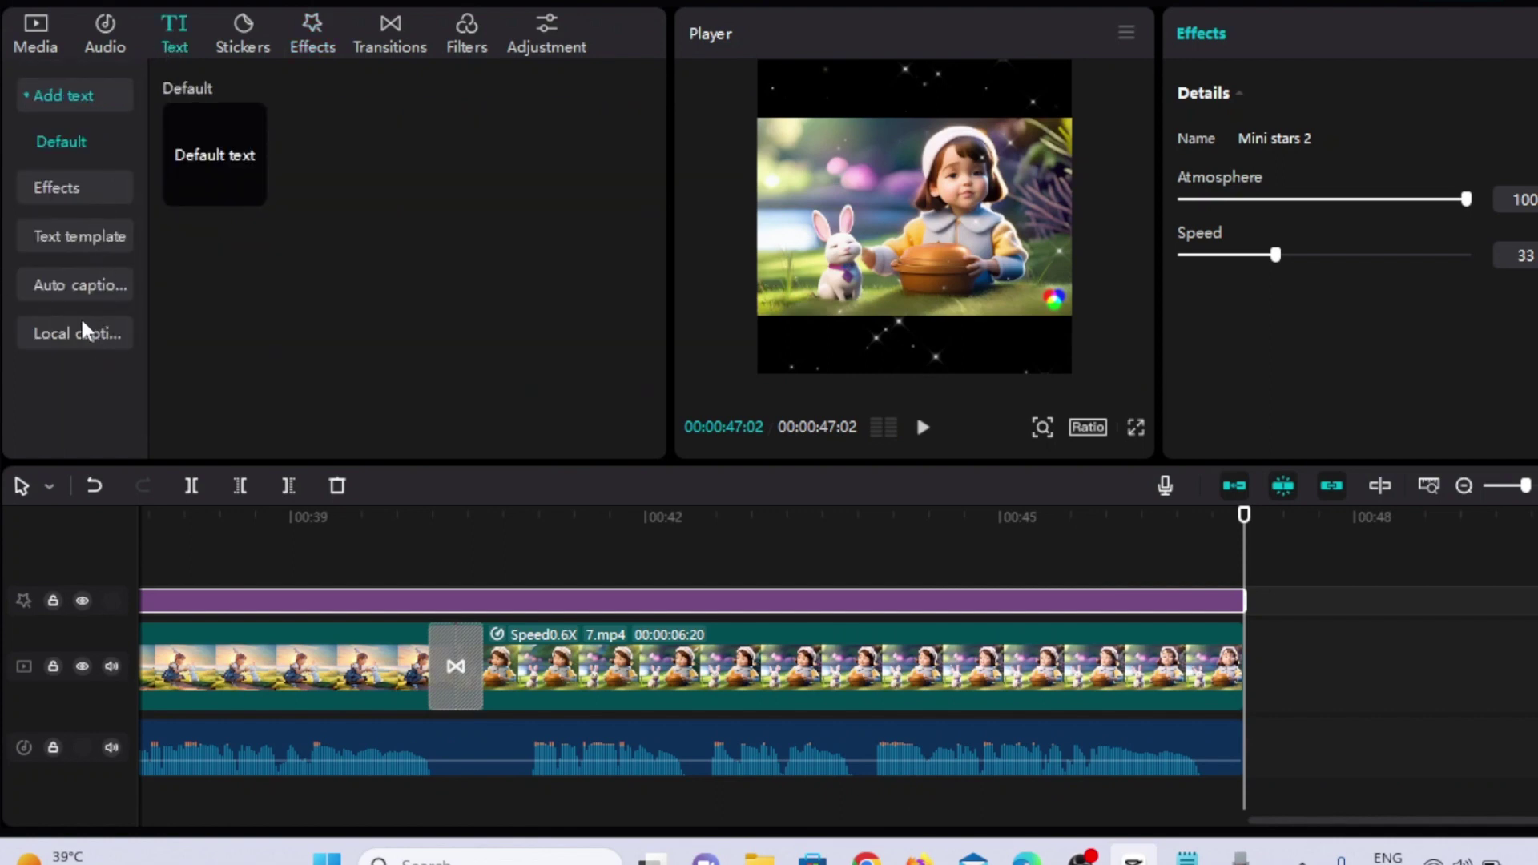
left_click(88, 287)
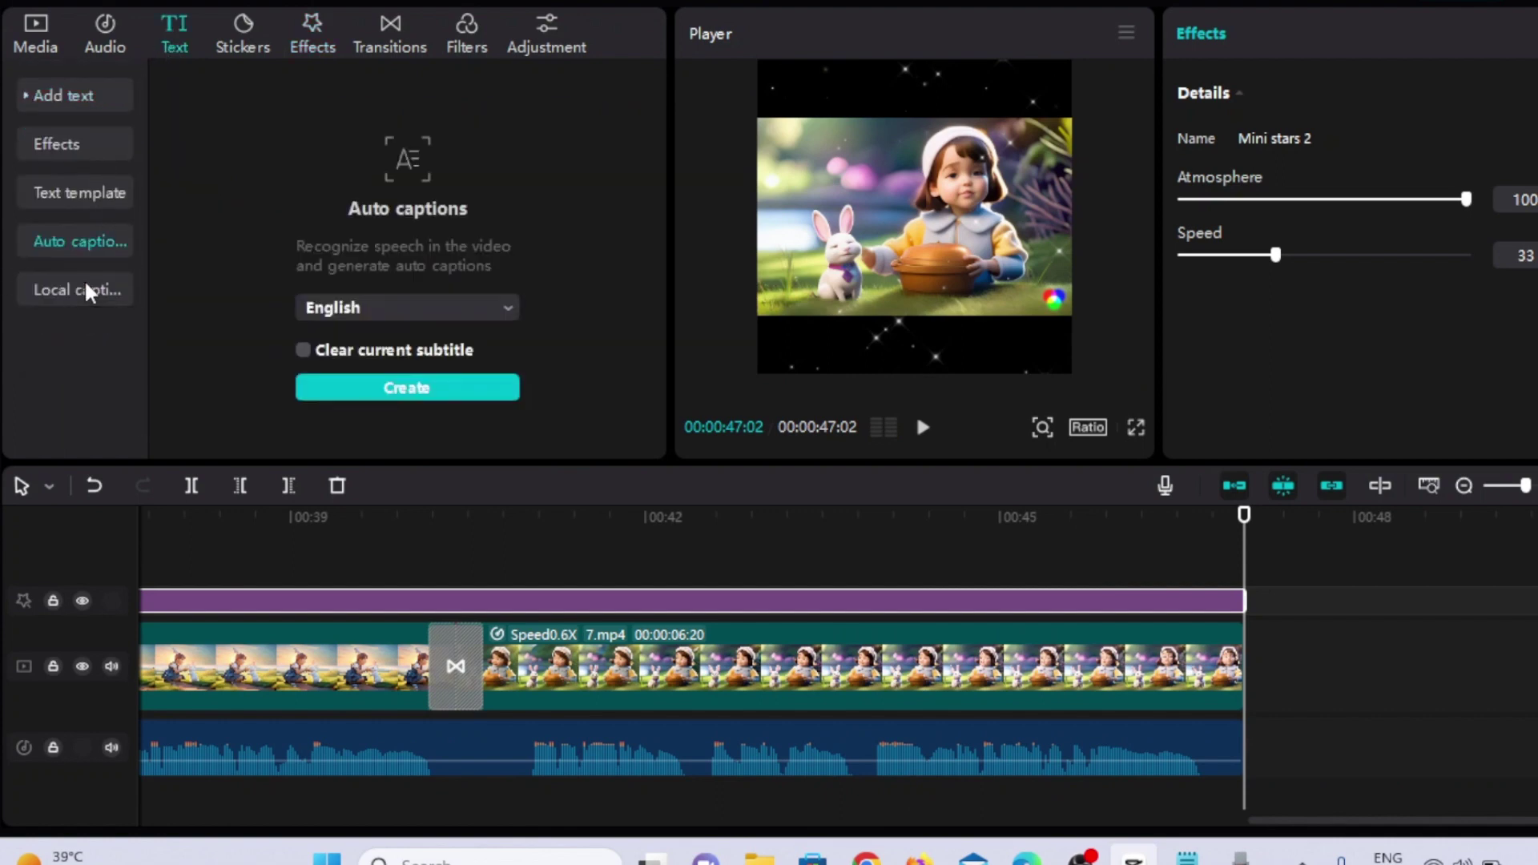
left_click(415, 389)
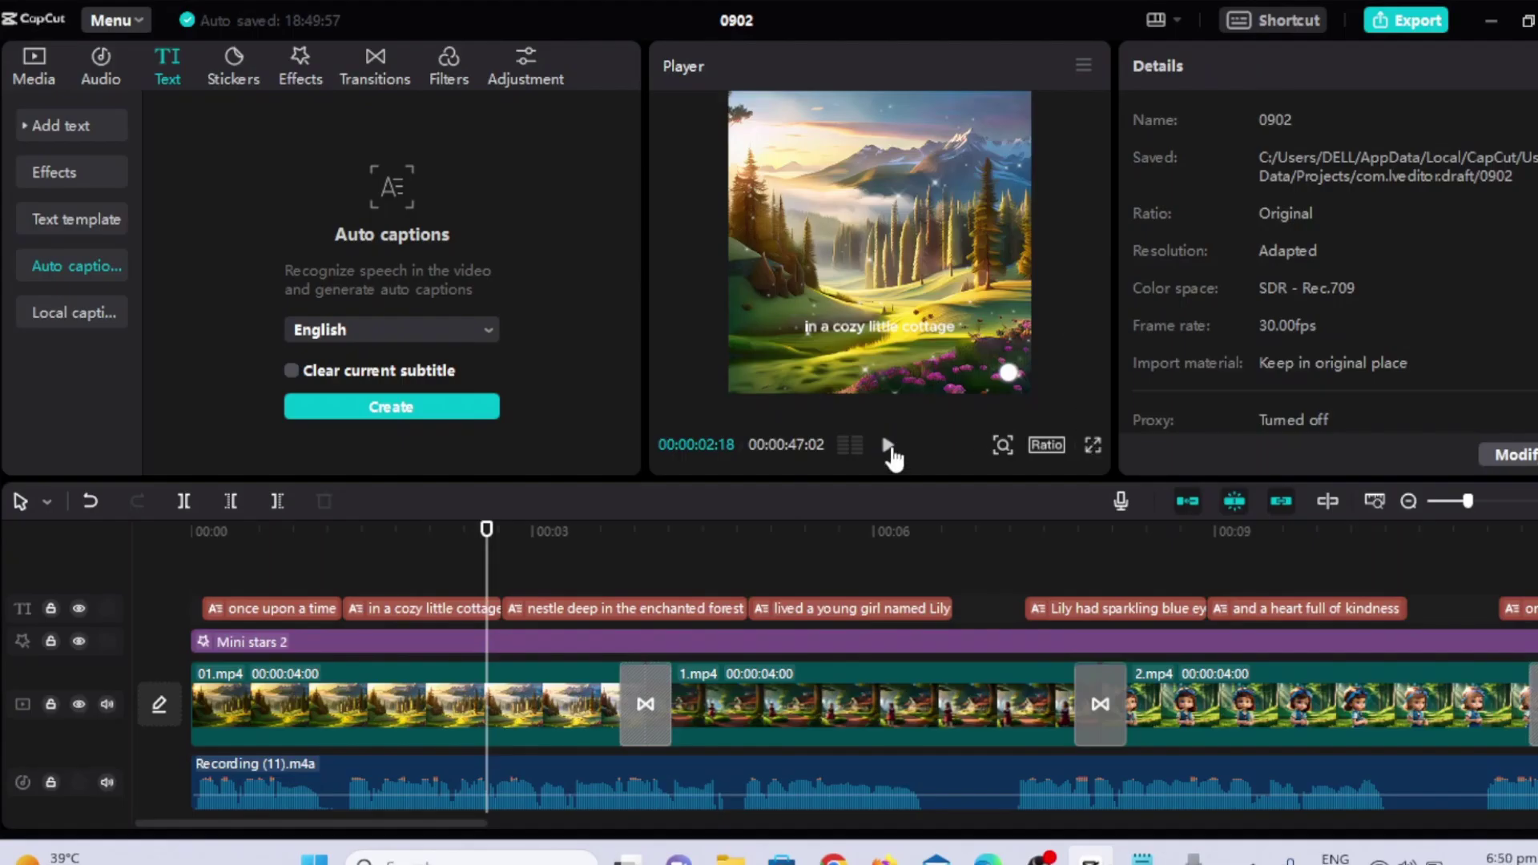
- Preview the captions playing in sync with the voiceover, then export the finished video
left_click(890, 446)
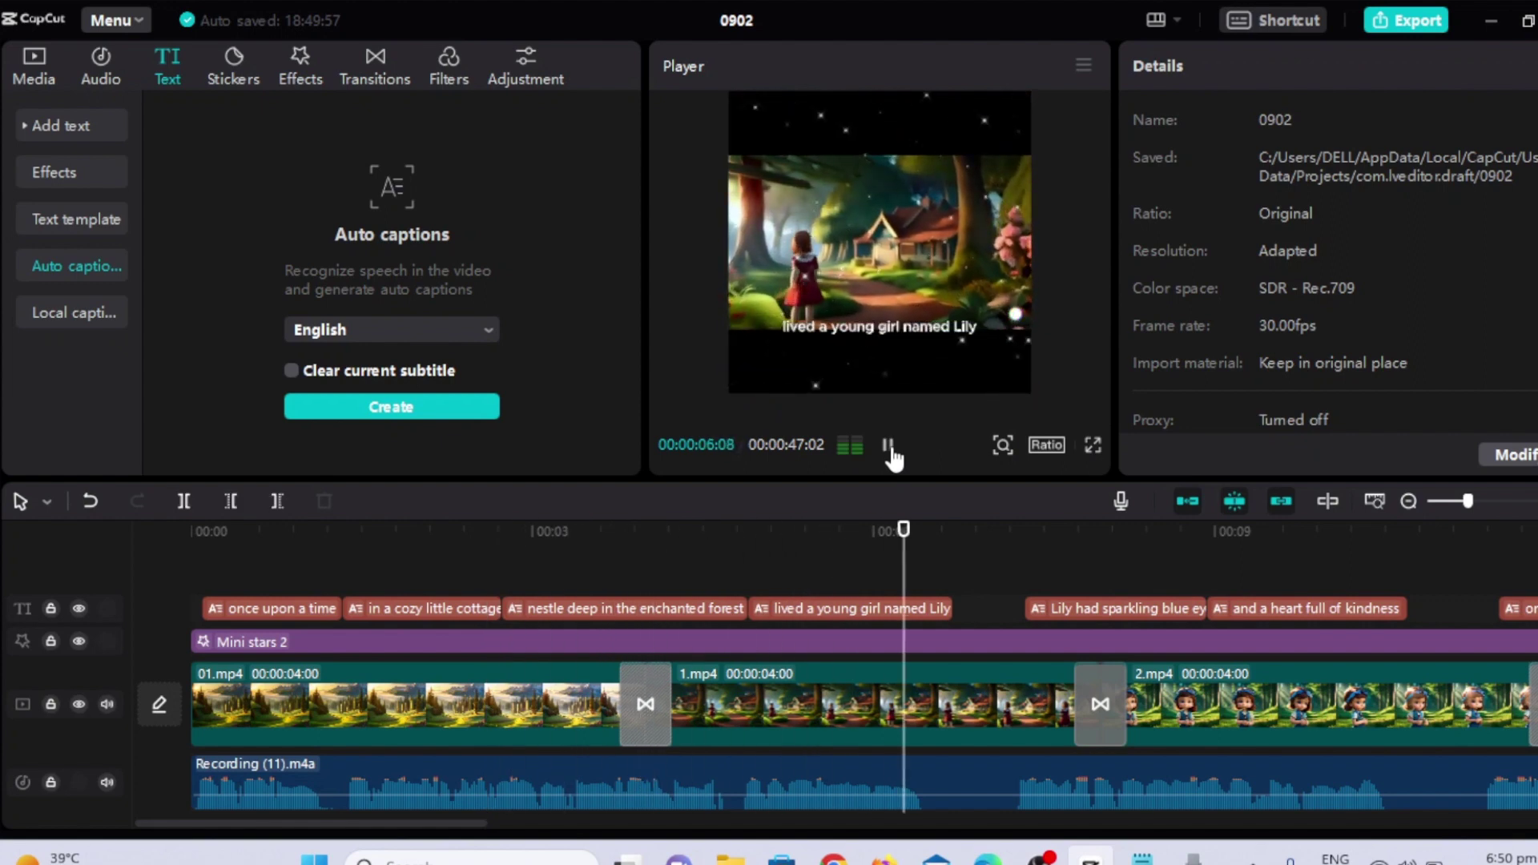
left_click(891, 449)
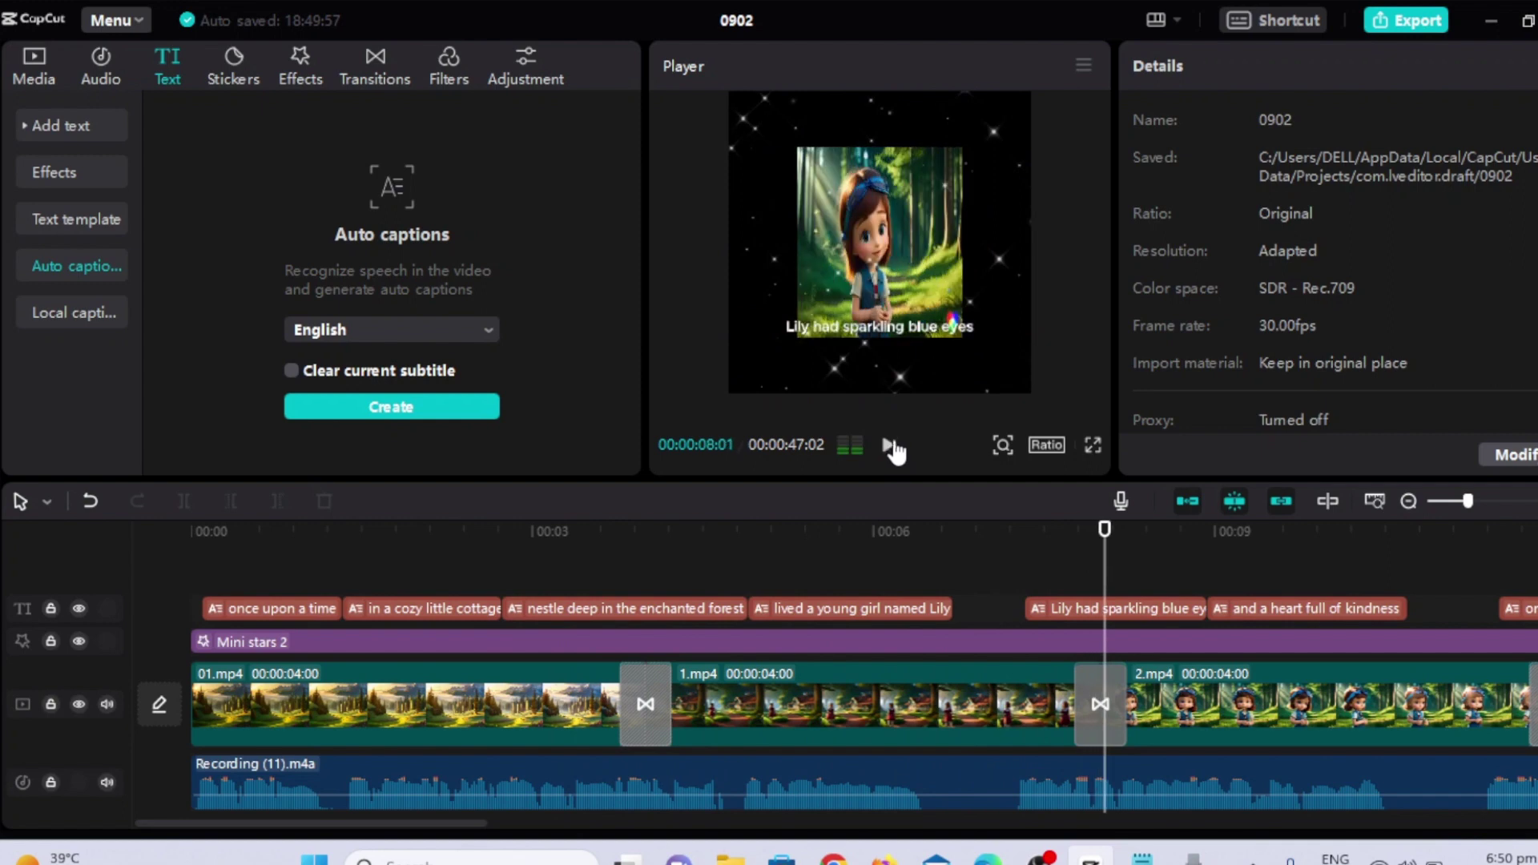
left_click(890, 446)
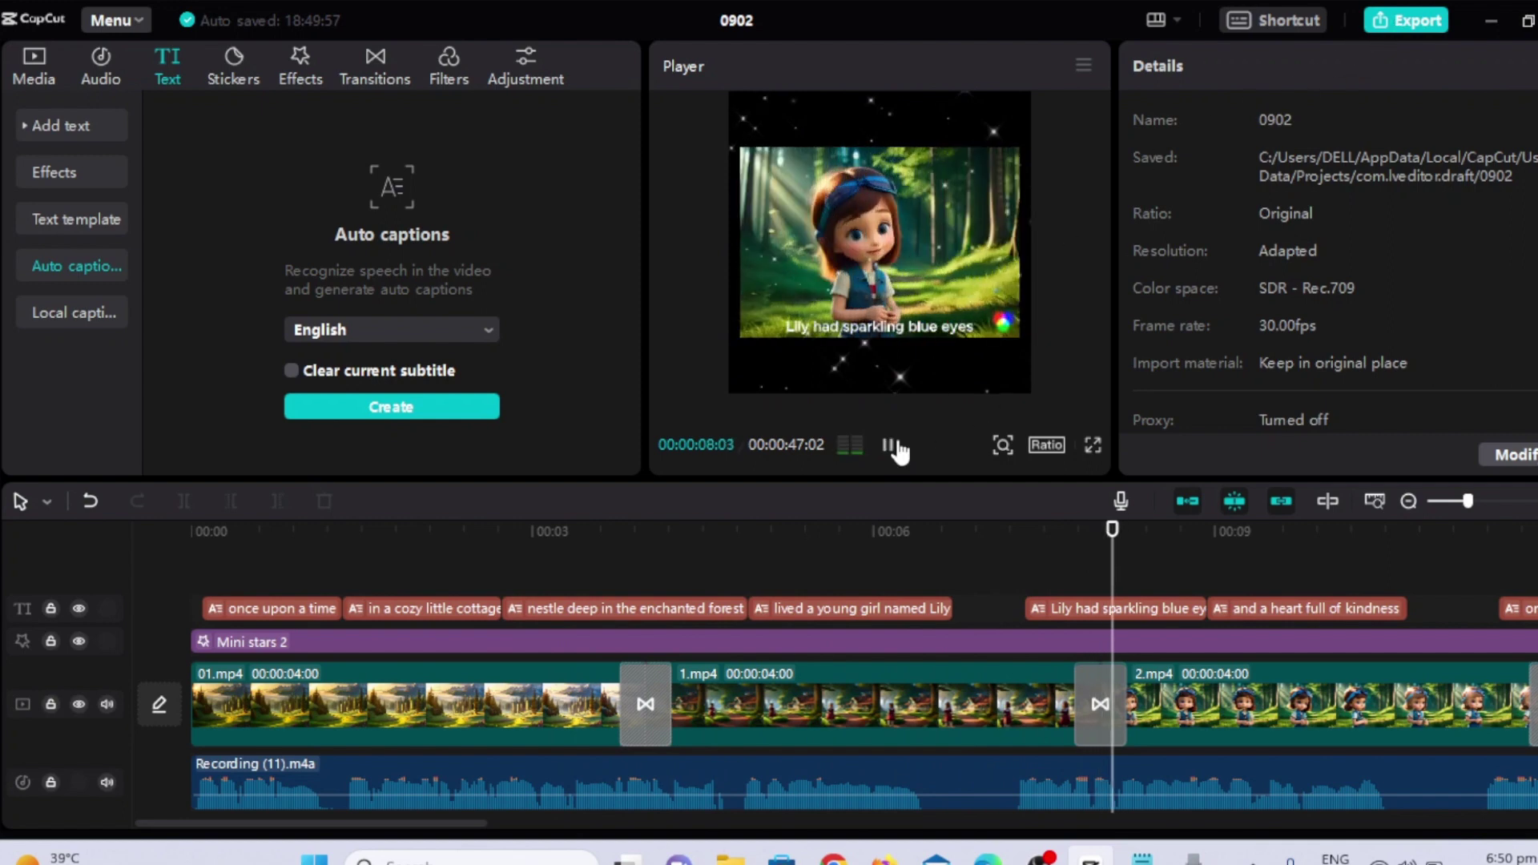
left_click(890, 446)
left_click(1398, 23)
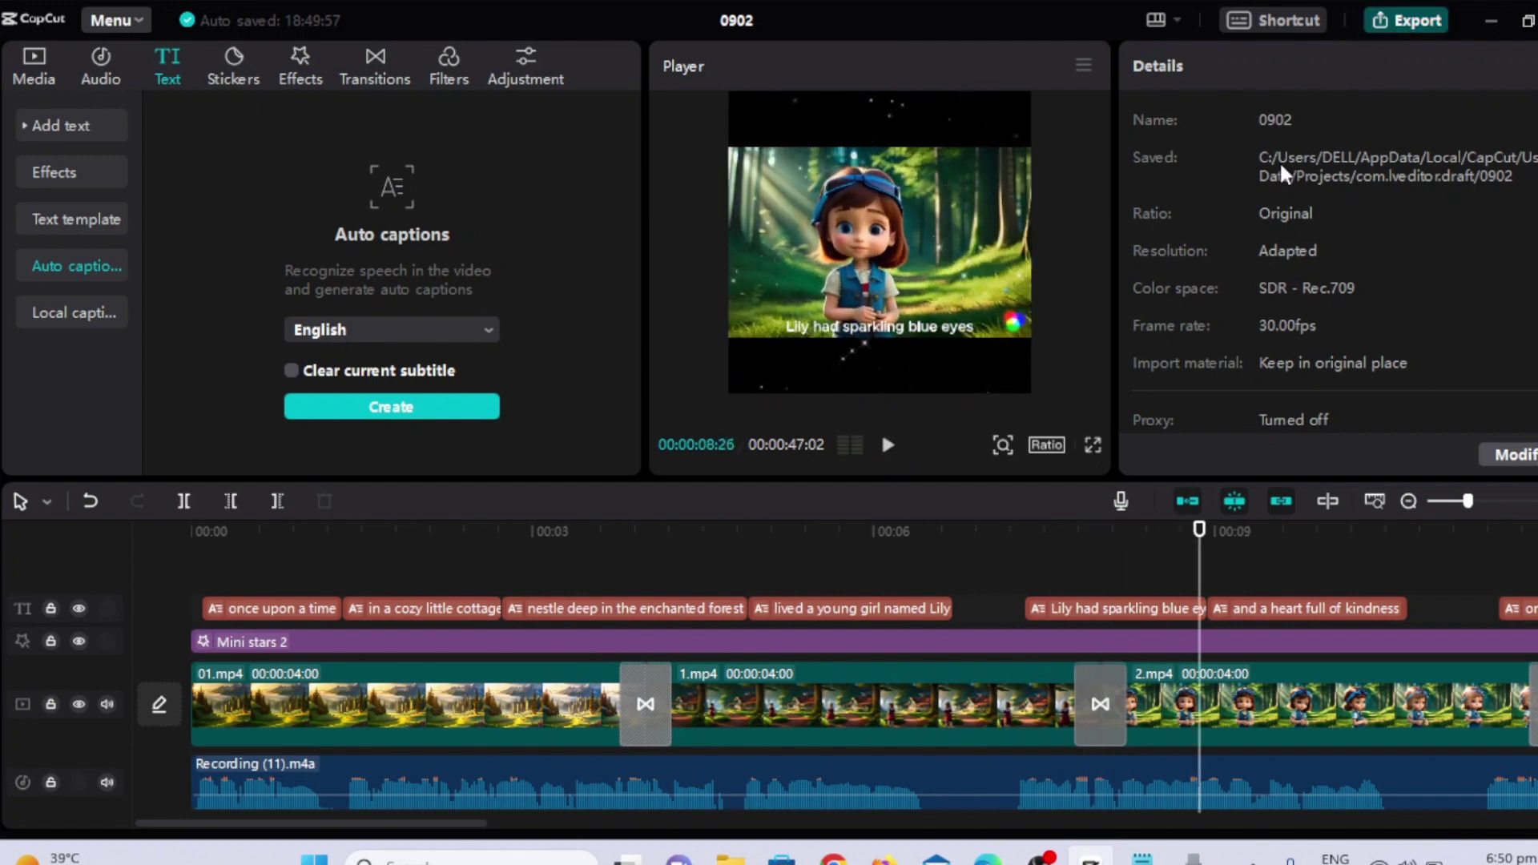